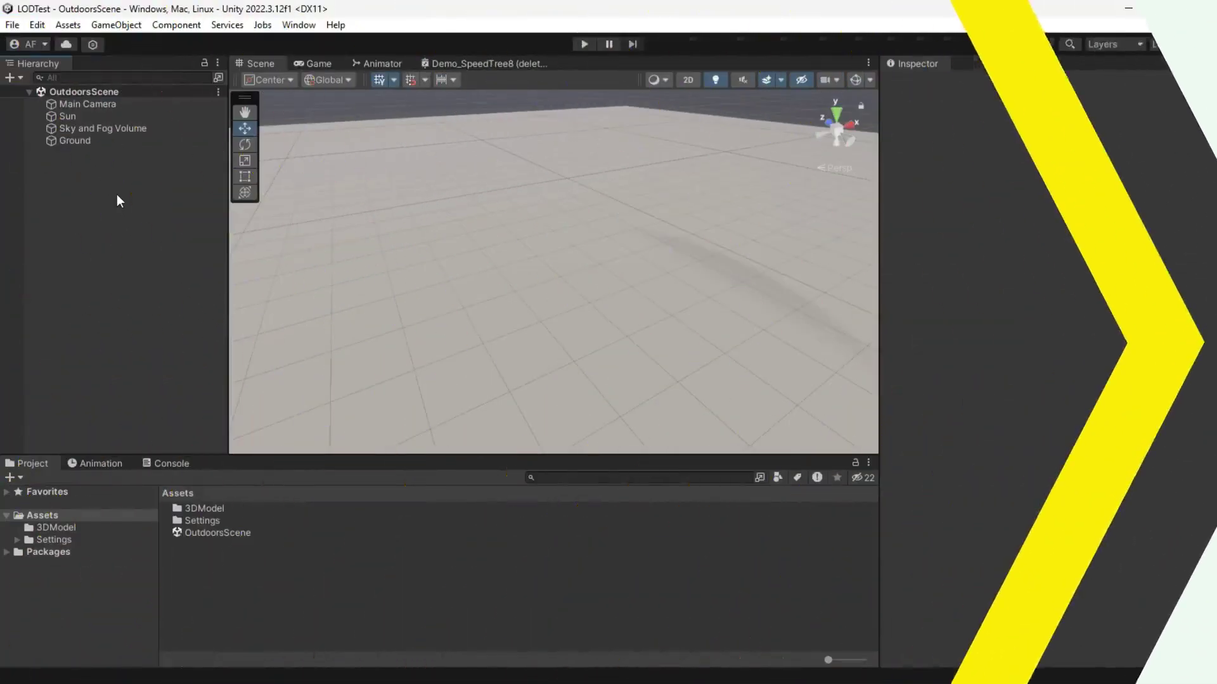
# Step: Create an empty object named LODGroup in the scene and add a LOD Group component to it
pyautogui.rightClick(117, 195)
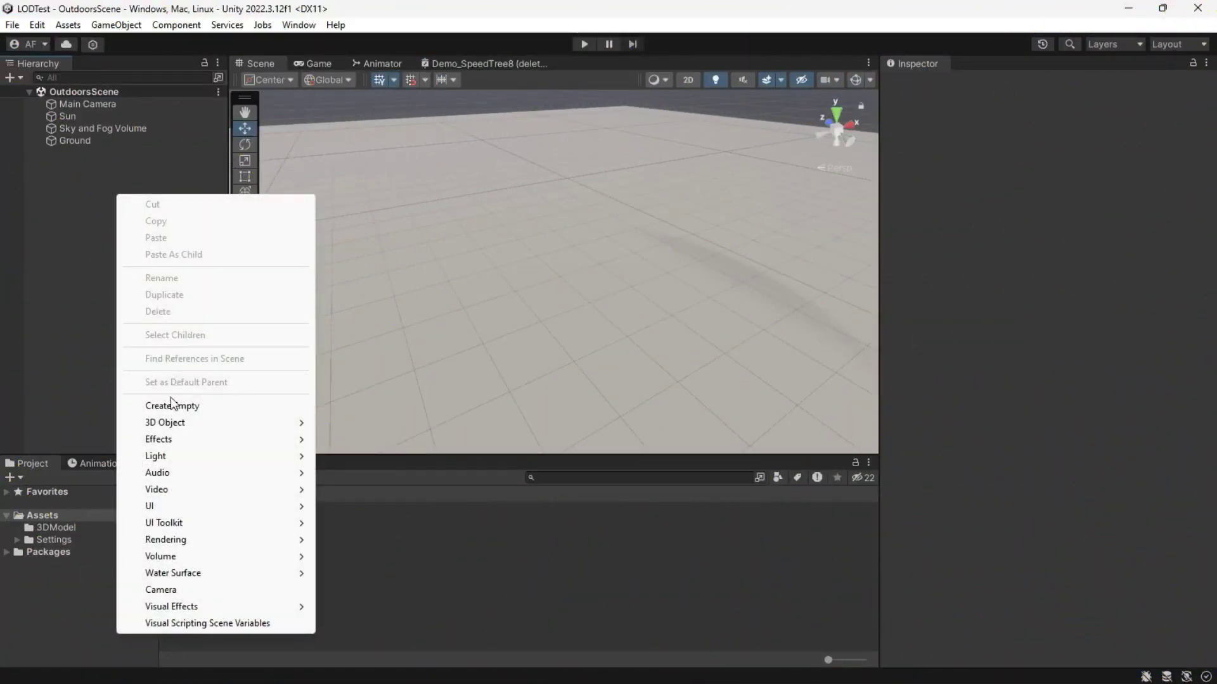
pyautogui.click(181, 401)
pyautogui.write('LODGr')
pyautogui.click(113, 173)
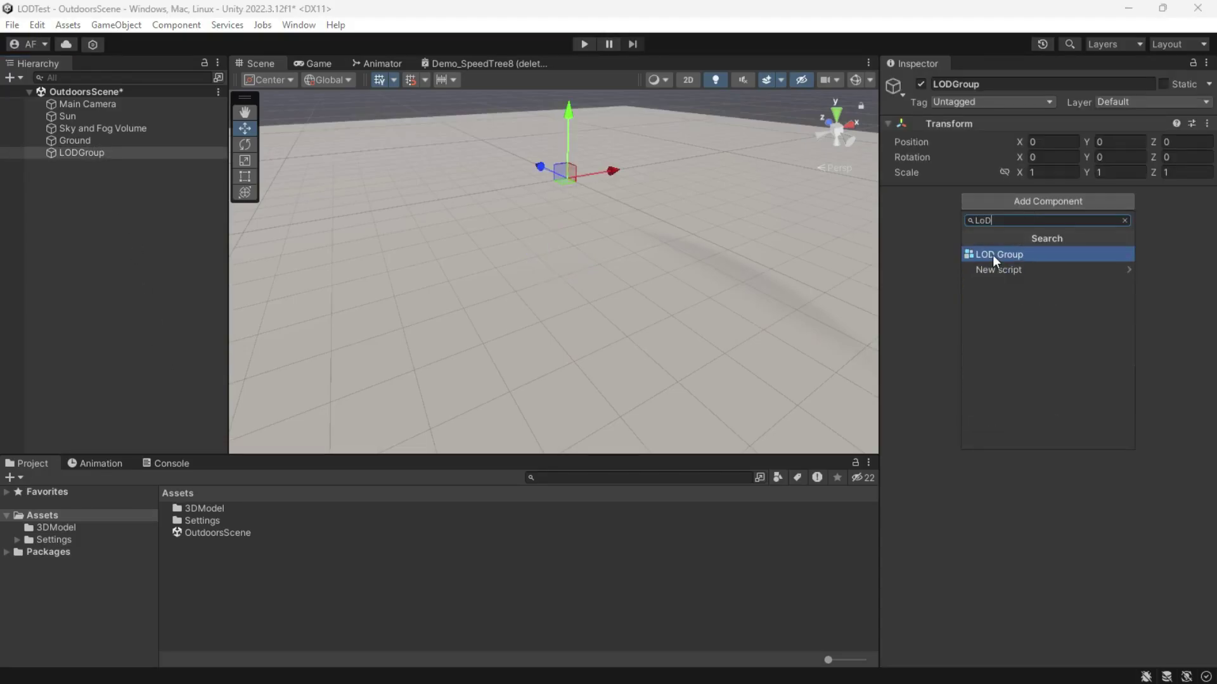
pyautogui.click(992, 255)
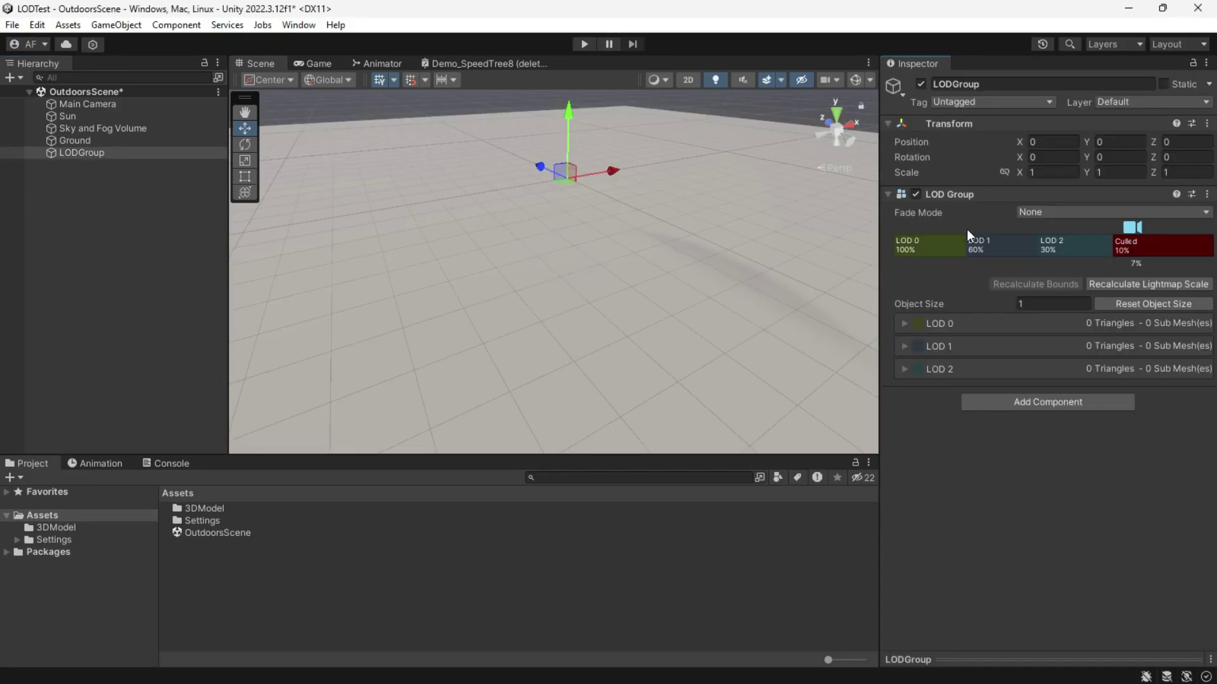
pyautogui.moveTo(1131, 228); pyautogui.dragTo(941, 237)
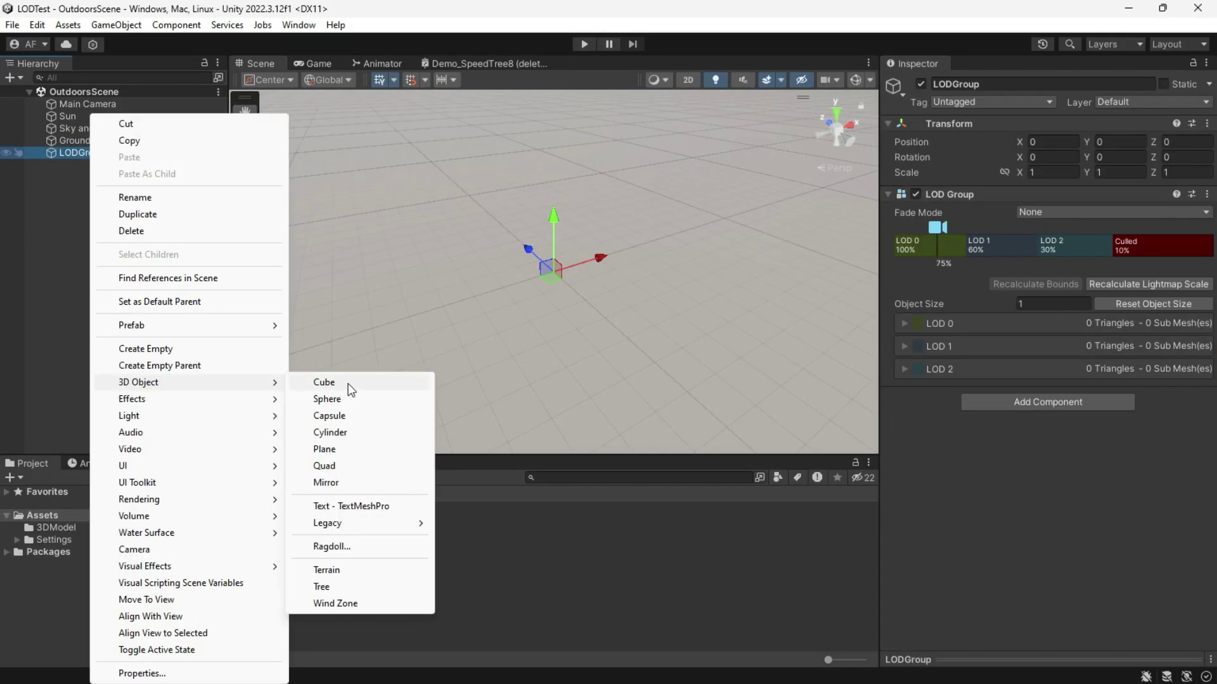
# Step: Add a cube, a sphere and a cylinder as children of the LODGroup object, keeping their default names
pyautogui.click(348, 383)
pyautogui.rightClick(86, 153)
pyautogui.moveTo(298, 383)
pyautogui.click(336, 402)
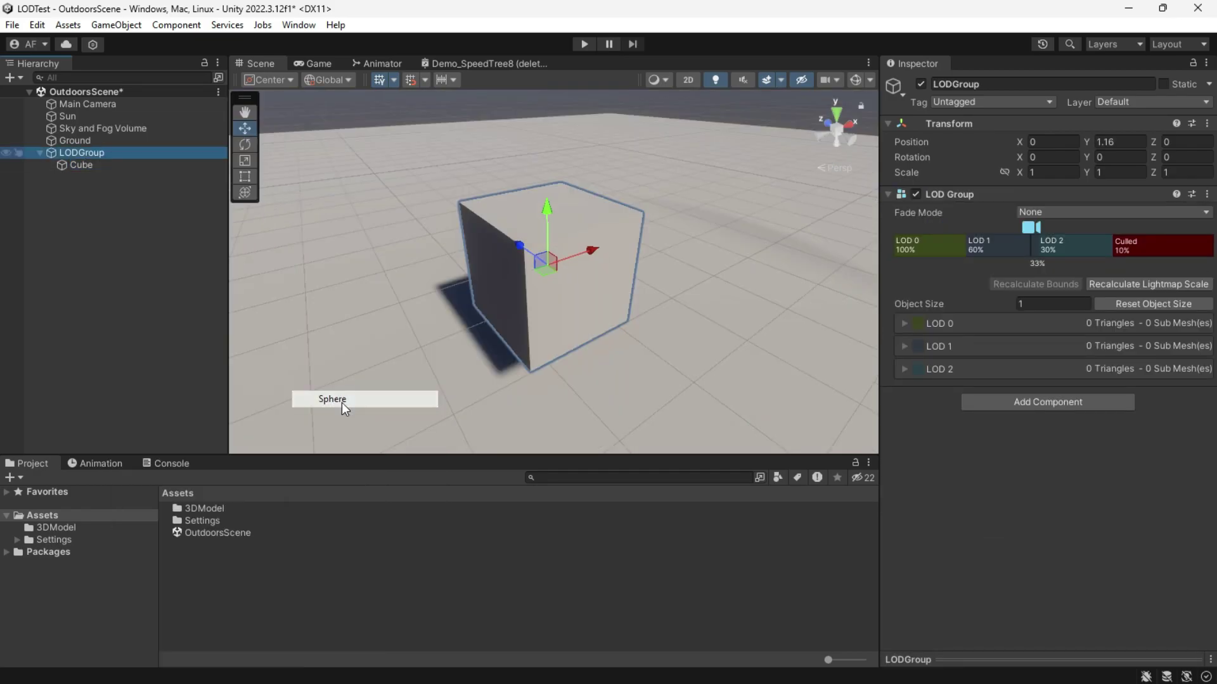
pyautogui.rightClick(79, 154)
pyautogui.moveTo(166, 388)
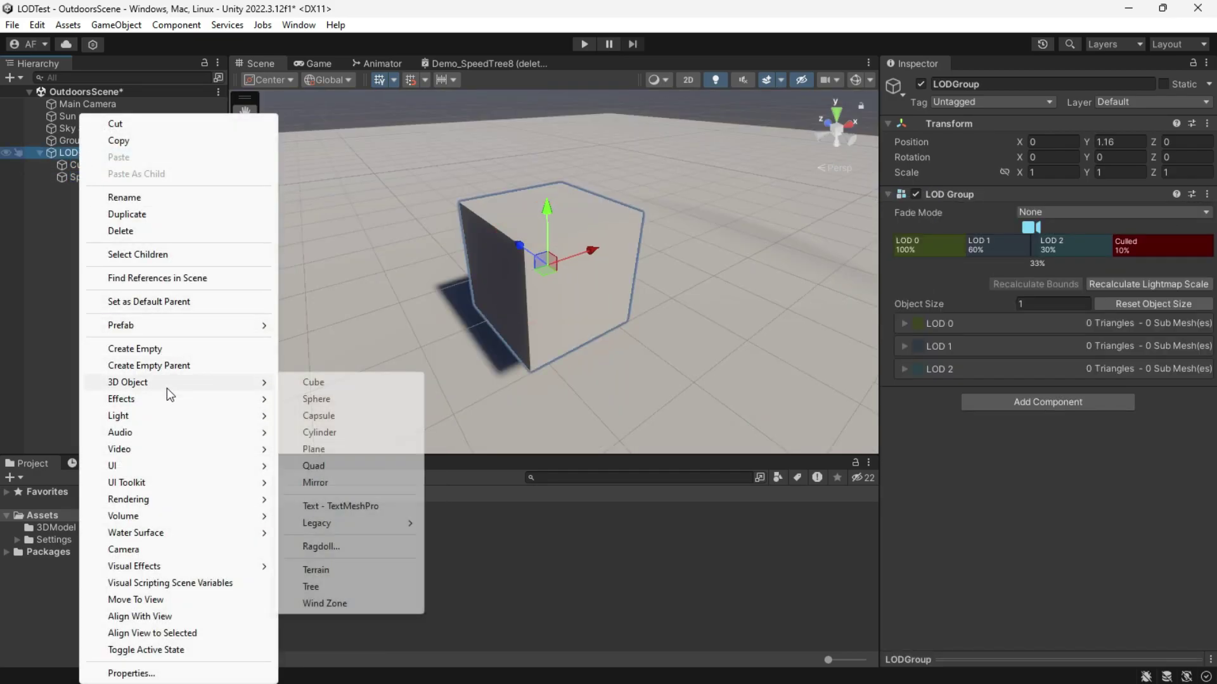
pyautogui.click(320, 432)
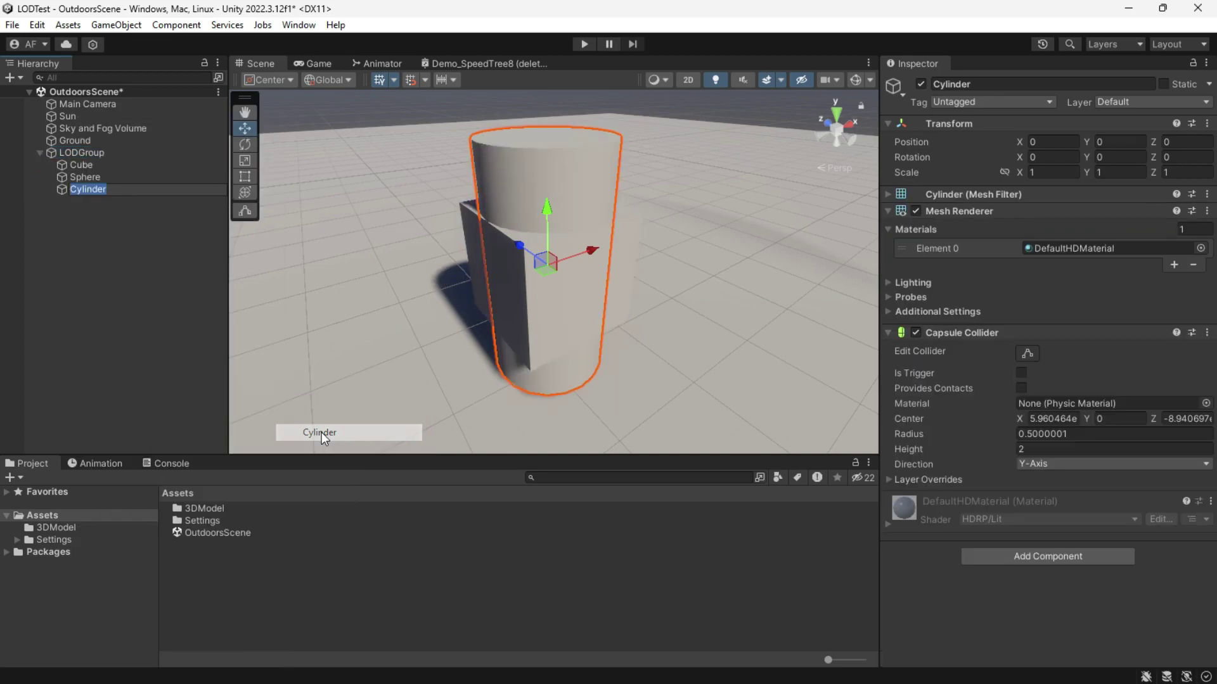
pyautogui.press('Return')
pyautogui.click(90, 166)
pyautogui.click(92, 203)
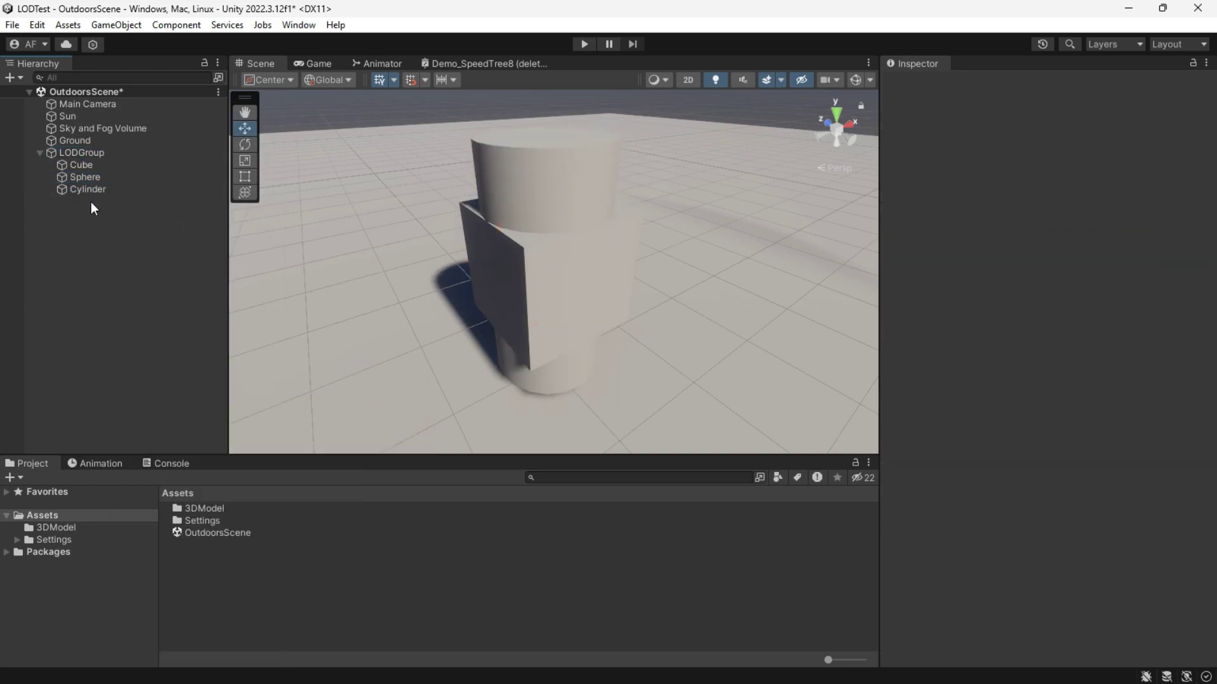
pyautogui.click(97, 193)
# Step: Assign the Cube renderer to LOD 0 of the LODGroup object
pyautogui.click(83, 152)
pyautogui.moveTo(1009, 233); pyautogui.dragTo(948, 234)
pyautogui.click(925, 305)
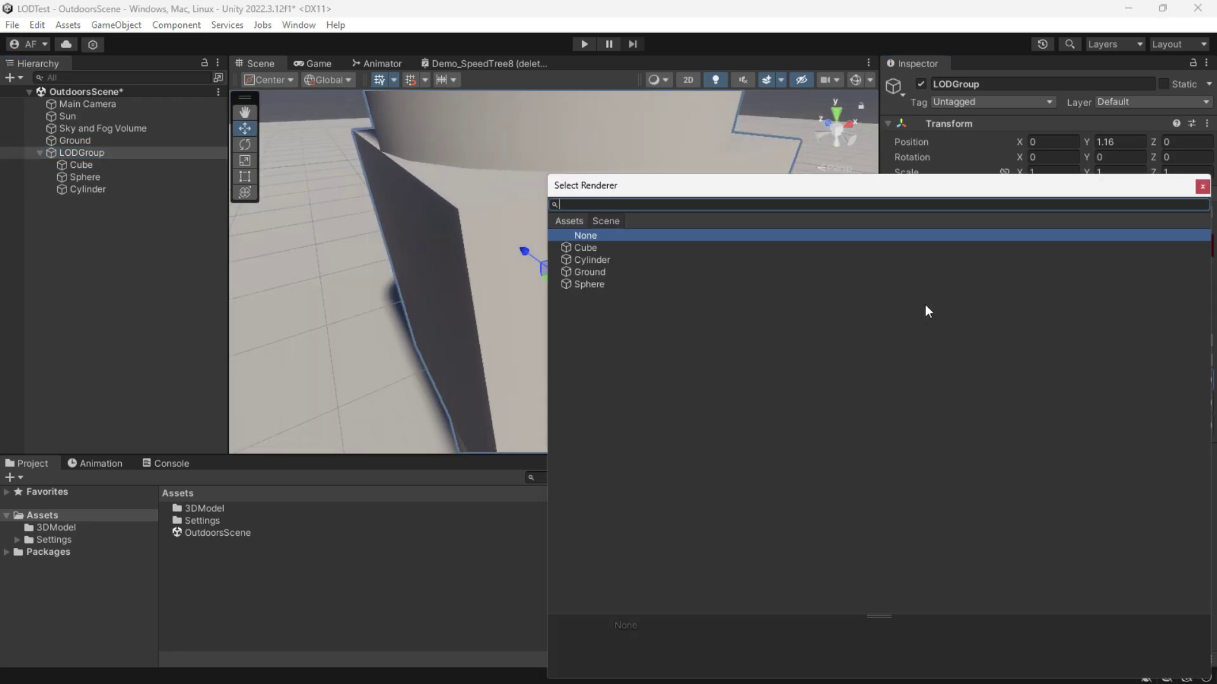
pyautogui.doubleClick(589, 248)
# Step: Assign the Sphere renderer to LOD 1 and the Cylinder renderer to LOD 2
pyautogui.click(1002, 242)
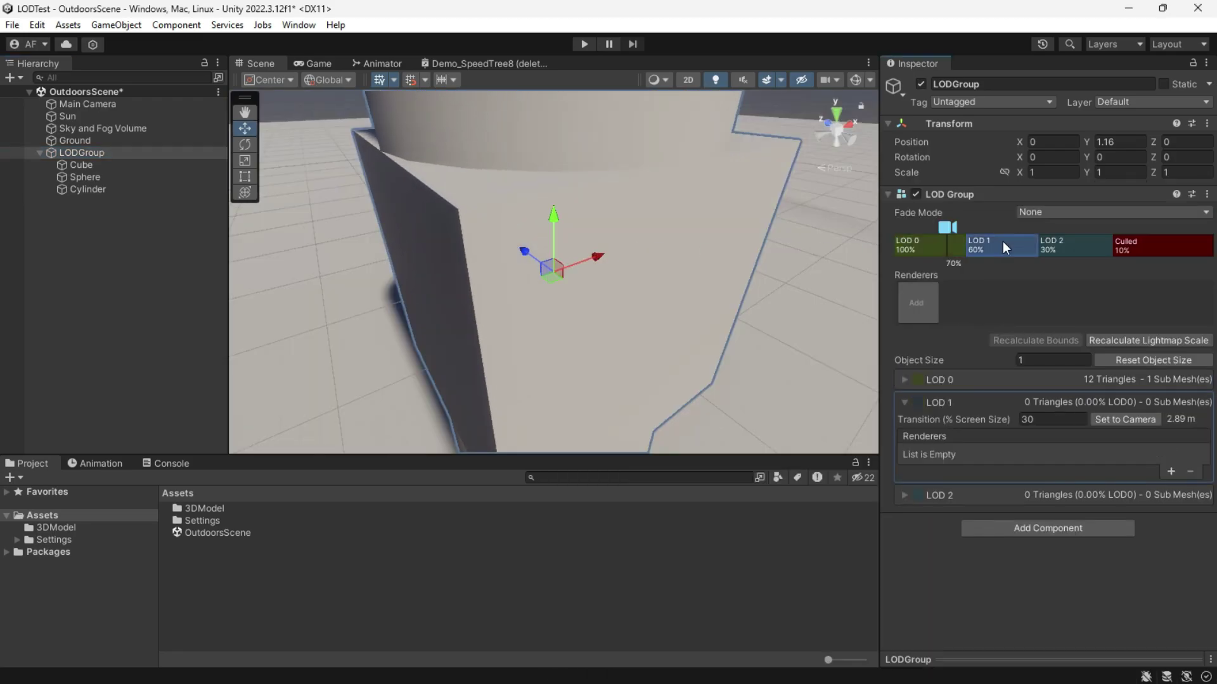
pyautogui.click(922, 301)
pyautogui.doubleClick(589, 284)
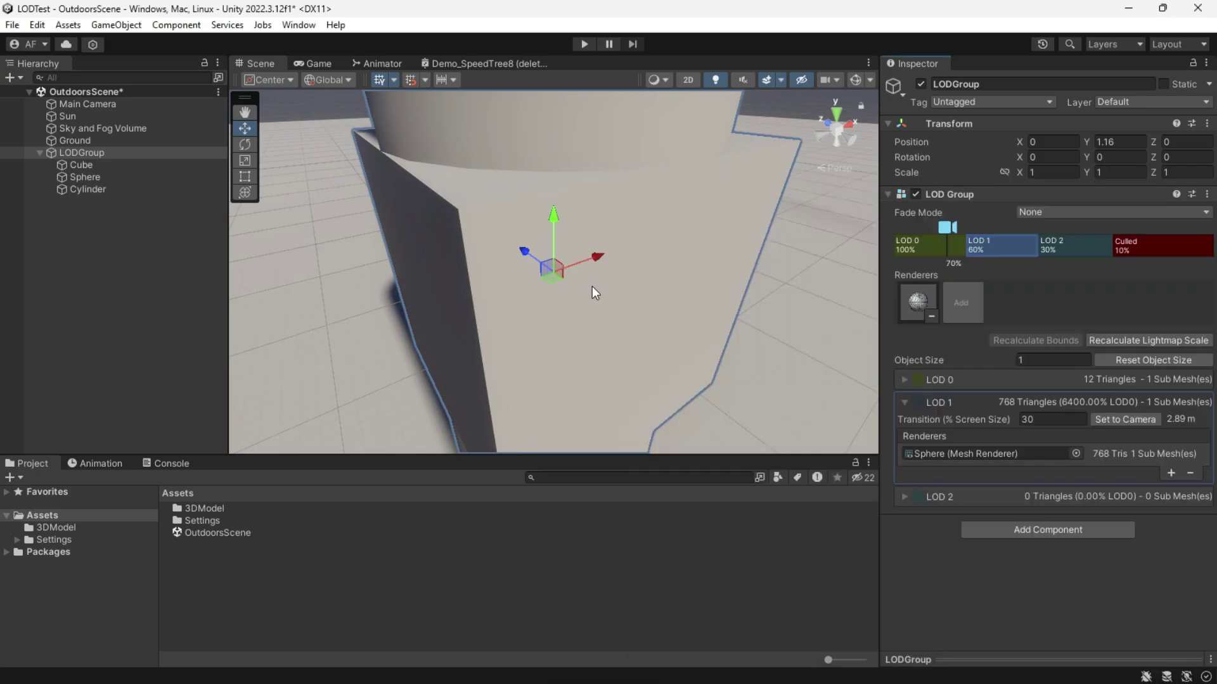
pyautogui.click(1075, 246)
pyautogui.click(917, 299)
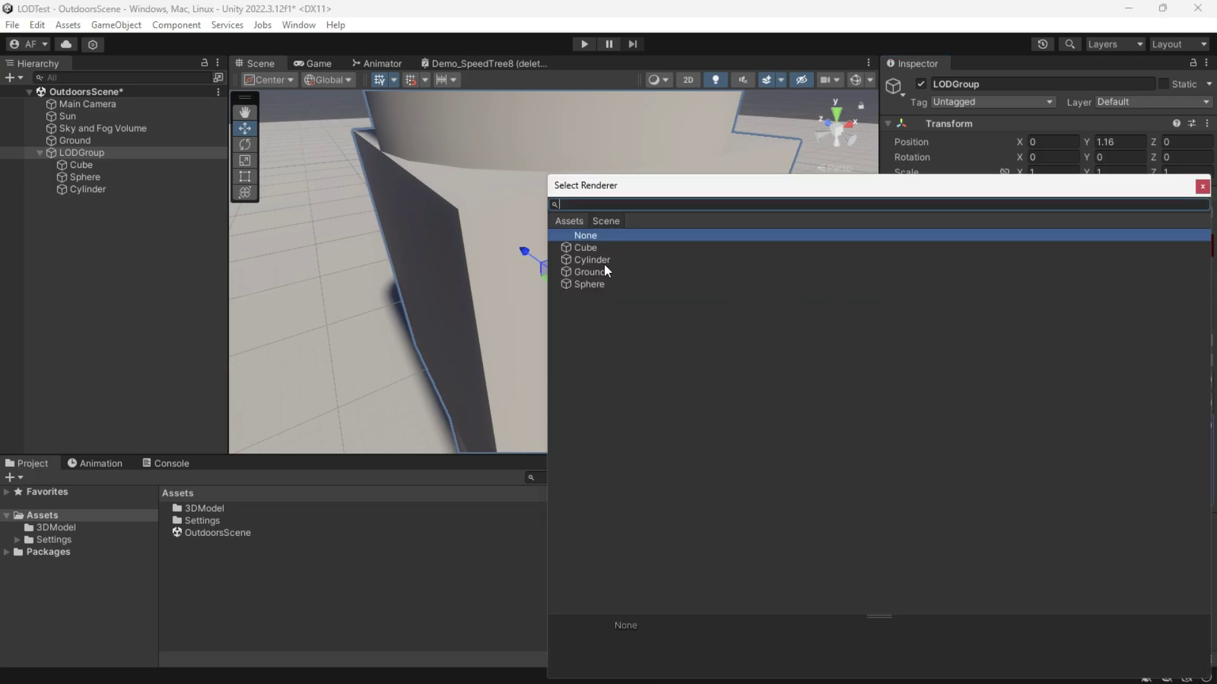
pyautogui.doubleClick(625, 260)
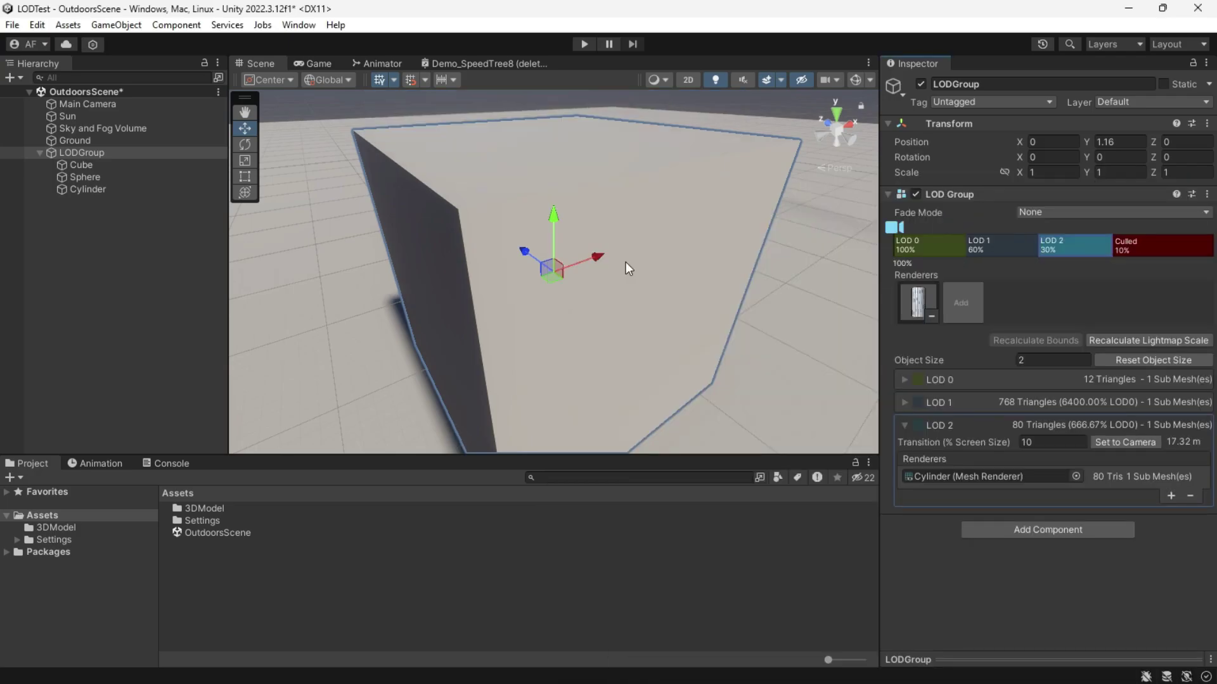
# Step: Set the LOD Group's fade mode to Cross Fade and enable Animate Cross-fading
pyautogui.moveTo(594, 272); pyautogui.dragTo(597, 279, button='right')
pyautogui.press('s')
pyautogui.scroll(6, 598, 280)
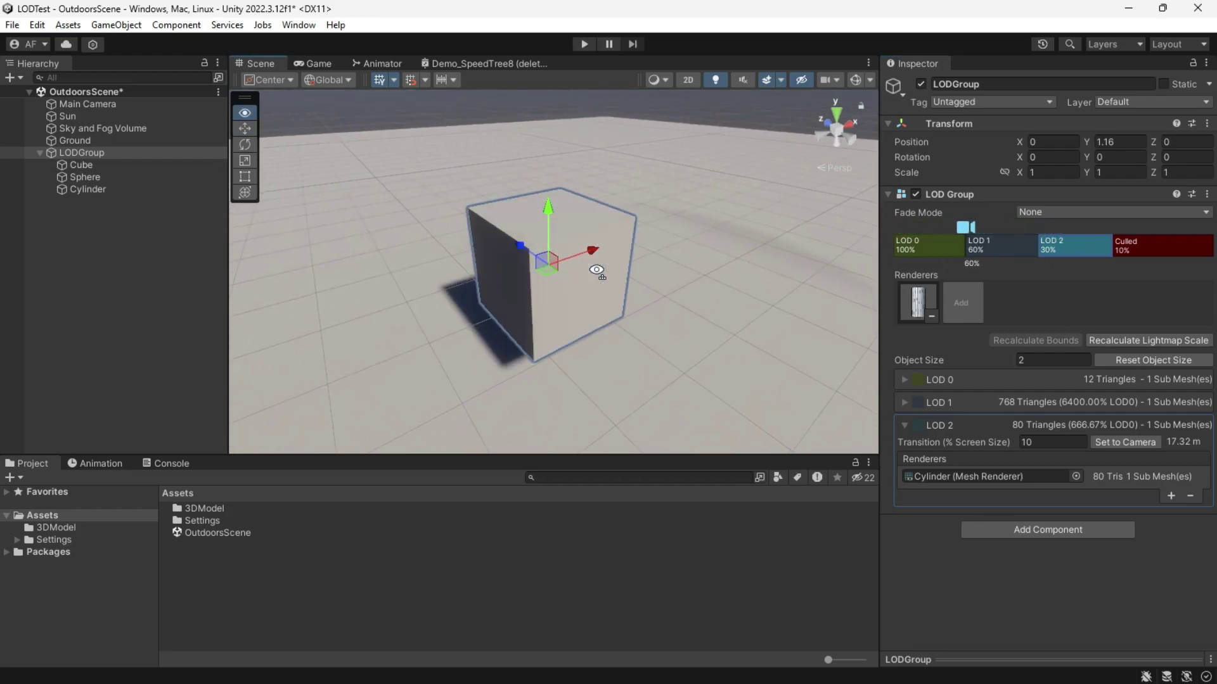
pyautogui.scroll(3, 597, 272)
pyautogui.click(998, 213)
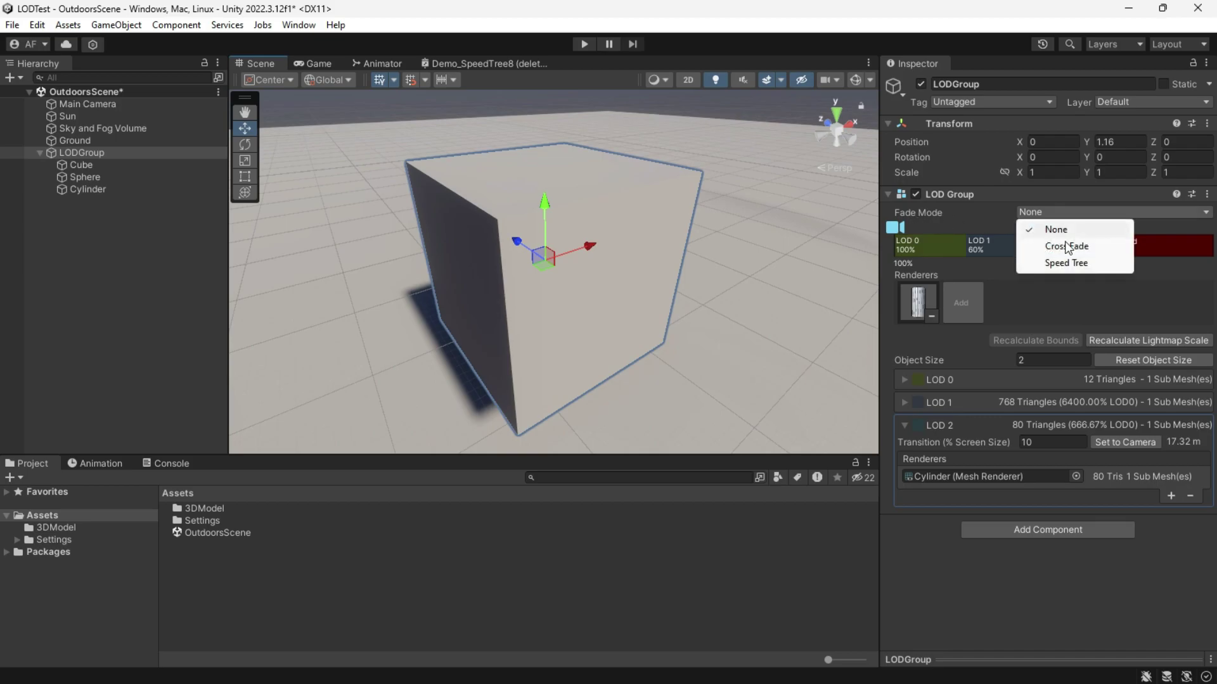
pyautogui.click(1065, 246)
pyautogui.click(1021, 227)
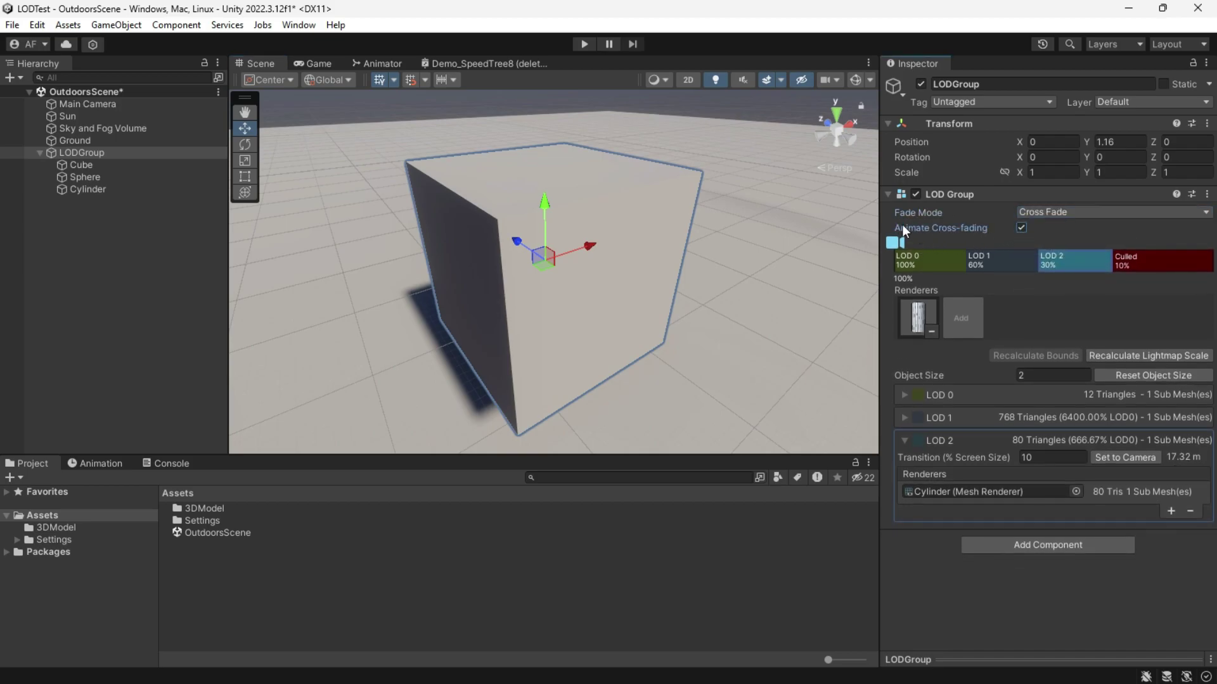
# Step: Examine how the LOD object switches between its cube and sphere levels as the viewing distance changes
pyautogui.scroll(-6, 605, 271)
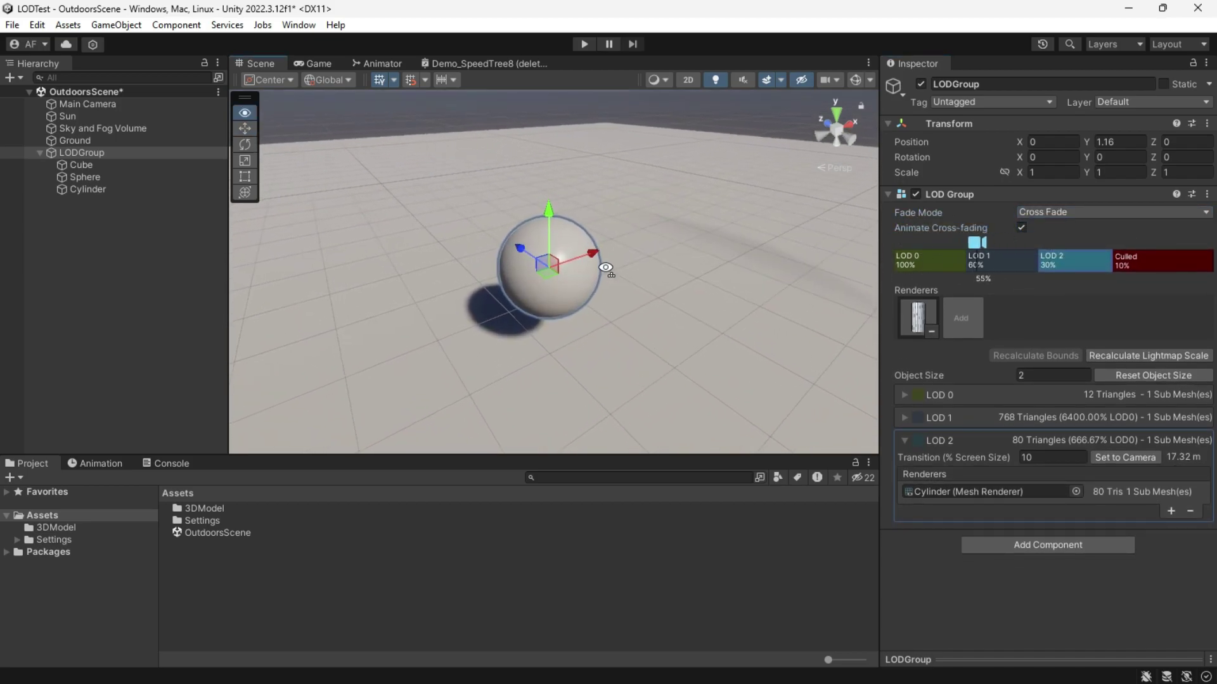
pyautogui.scroll(5, 606, 270)
pyautogui.scroll(-1, 606, 268)
pyautogui.scroll(-5, 598, 264)
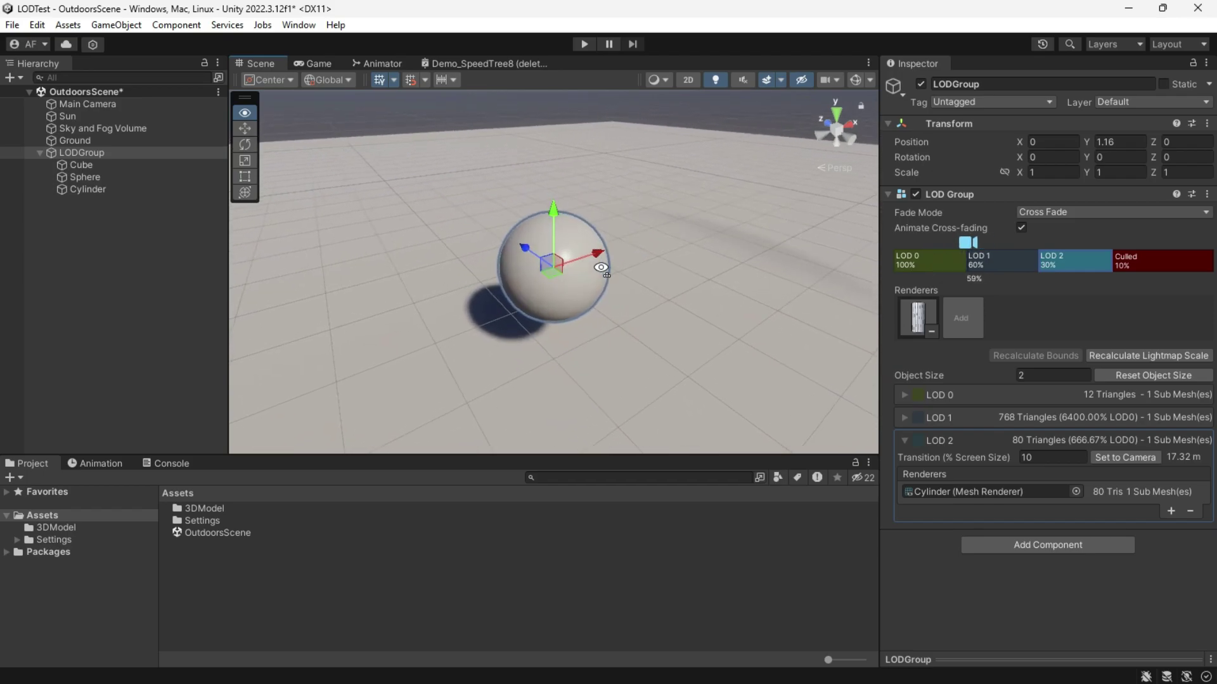
pyautogui.scroll(6, 599, 265)
pyautogui.moveTo(956, 241); pyautogui.dragTo(964, 240)
pyautogui.click(181, 234)
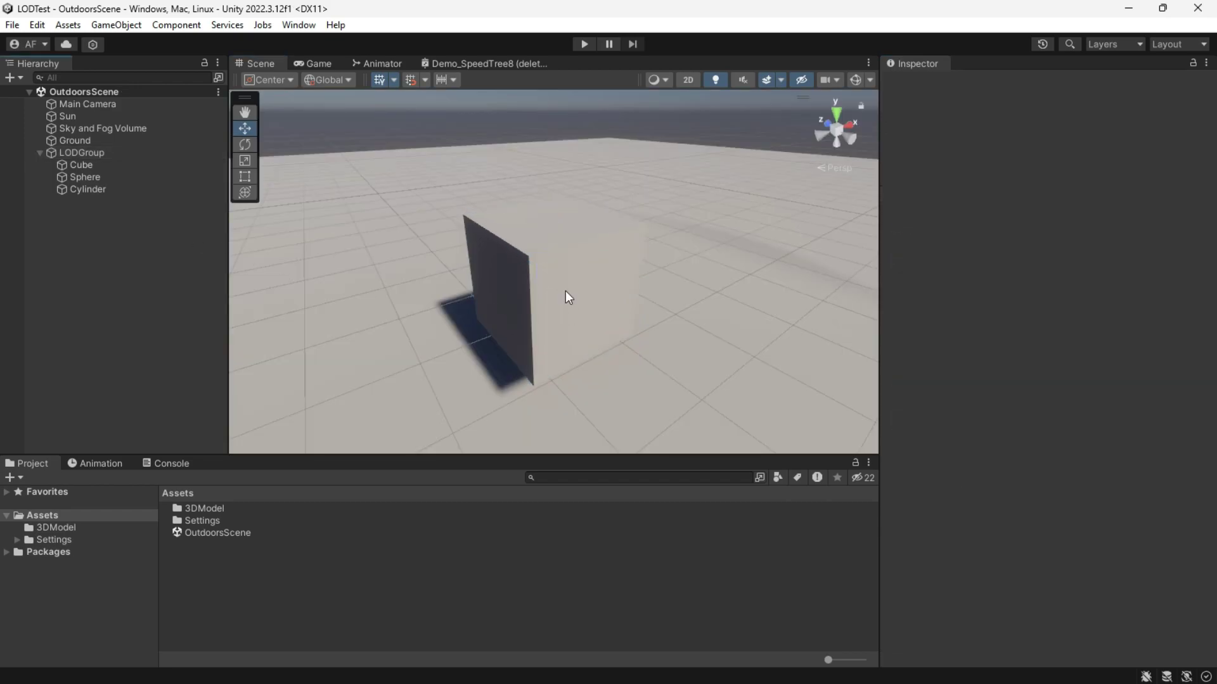
# Step: Create an HDRP Lit Shader Graph named Demo_LODFade in the Assets folder and open it
pyautogui.rightClick(286, 582)
pyautogui.moveTo(432, 153)
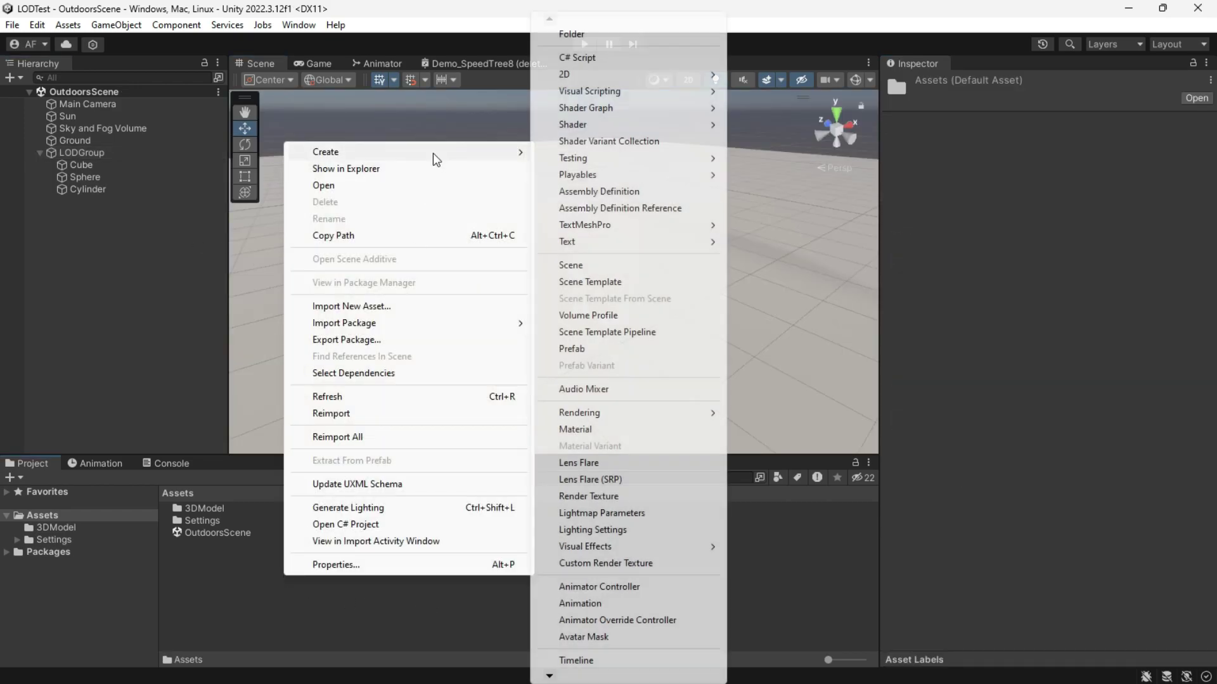
pyautogui.moveTo(627, 109)
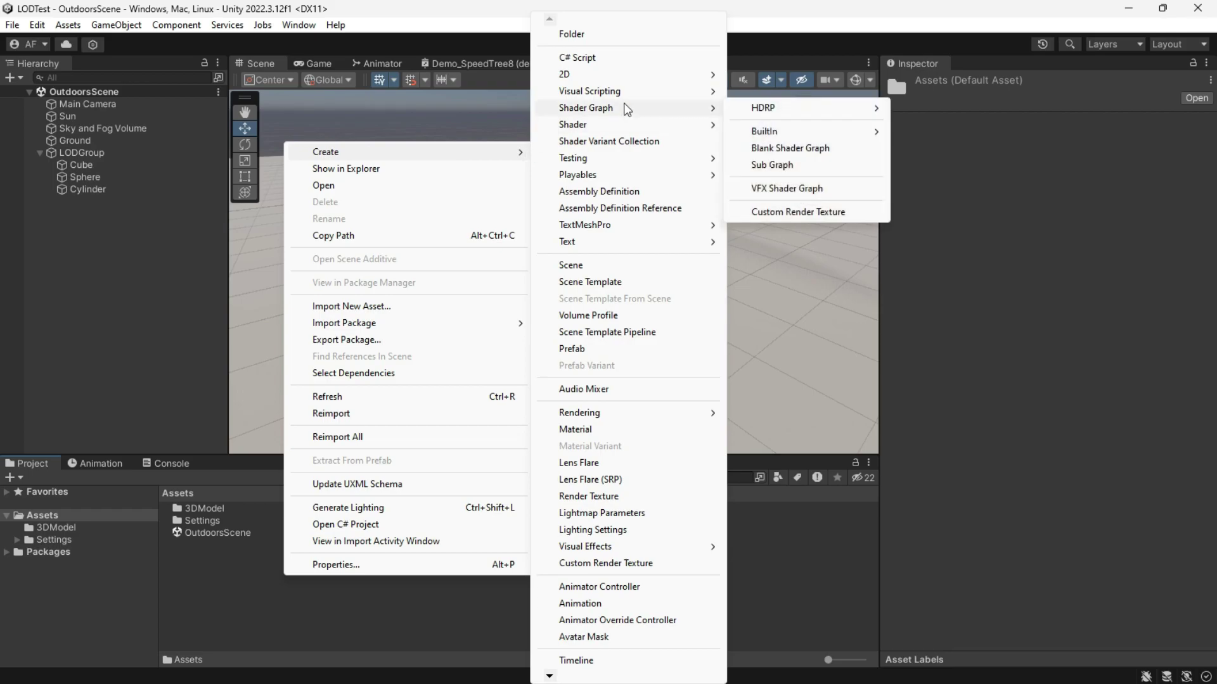
pyautogui.moveTo(766, 113)
pyautogui.click(938, 111)
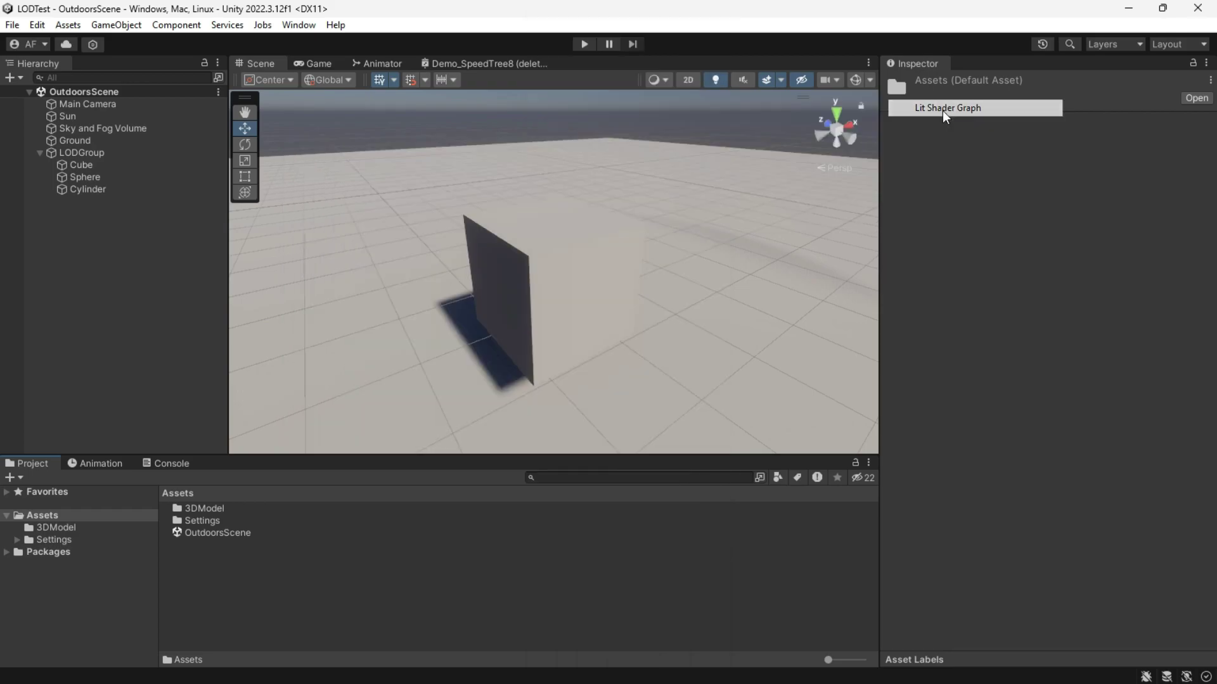
pyautogui.write('Demo_LODFade')
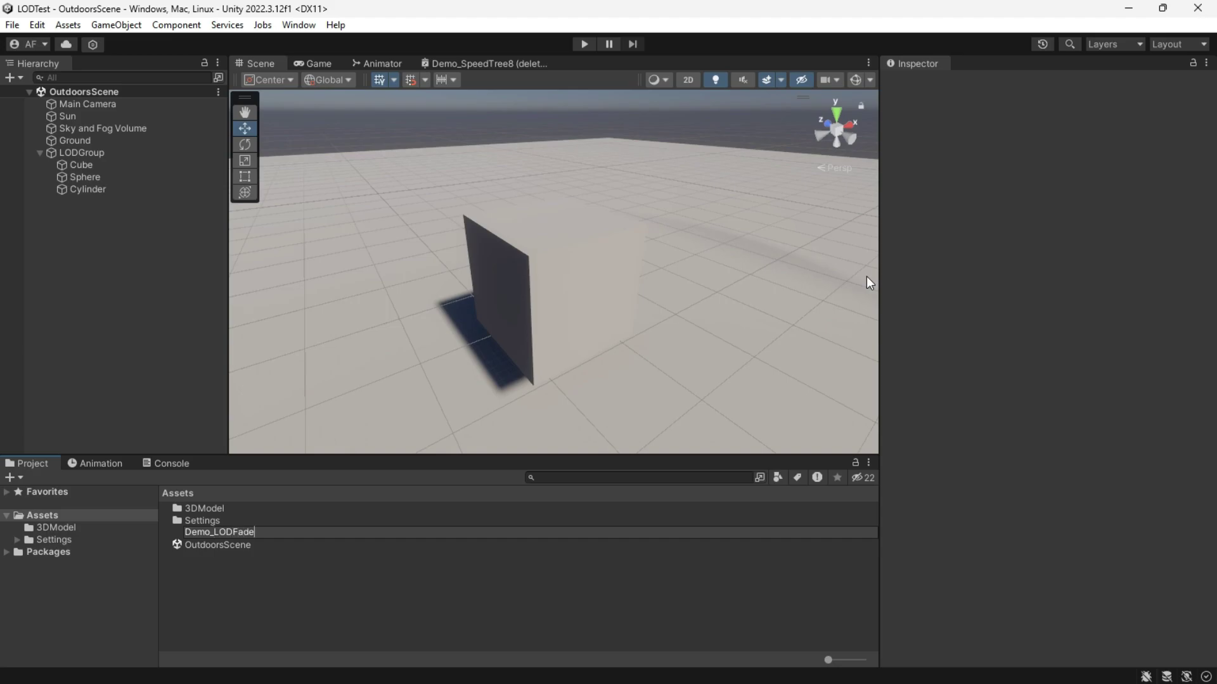
pyautogui.press('Return')
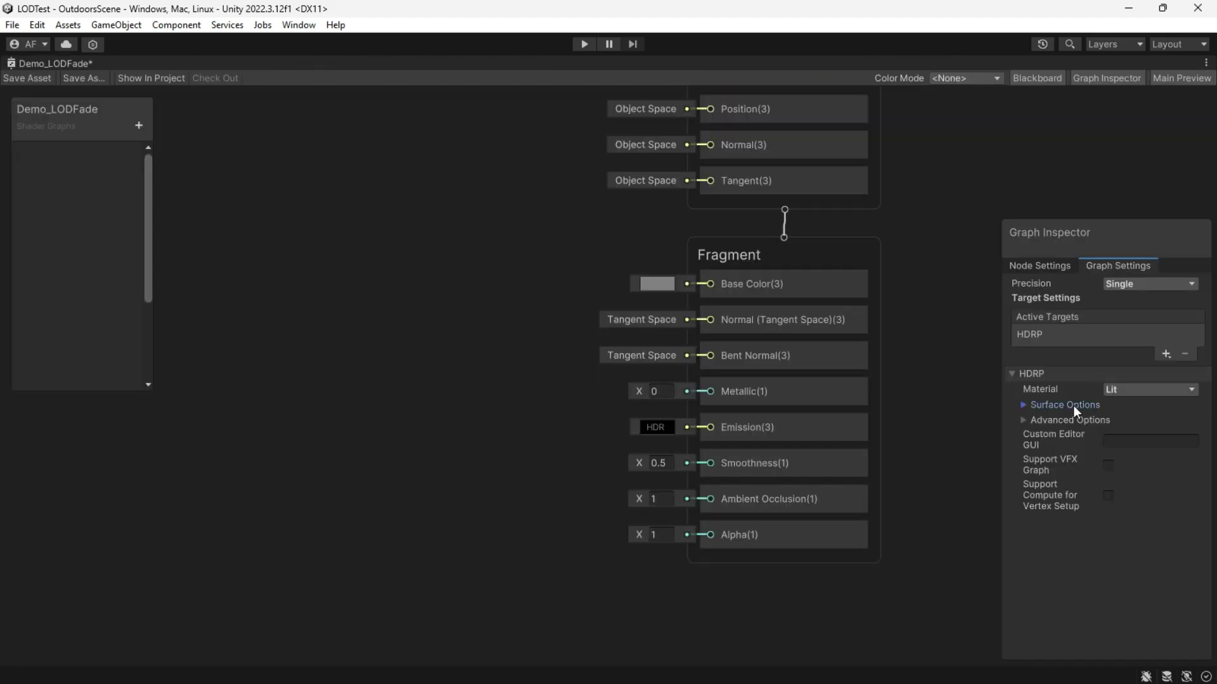
# Step: Enable Alpha Clipping in the graph's surface options and set the Alpha Clip Threshold to 0
pyautogui.click(1073, 405)
pyautogui.scroll(-2, 1080, 437)
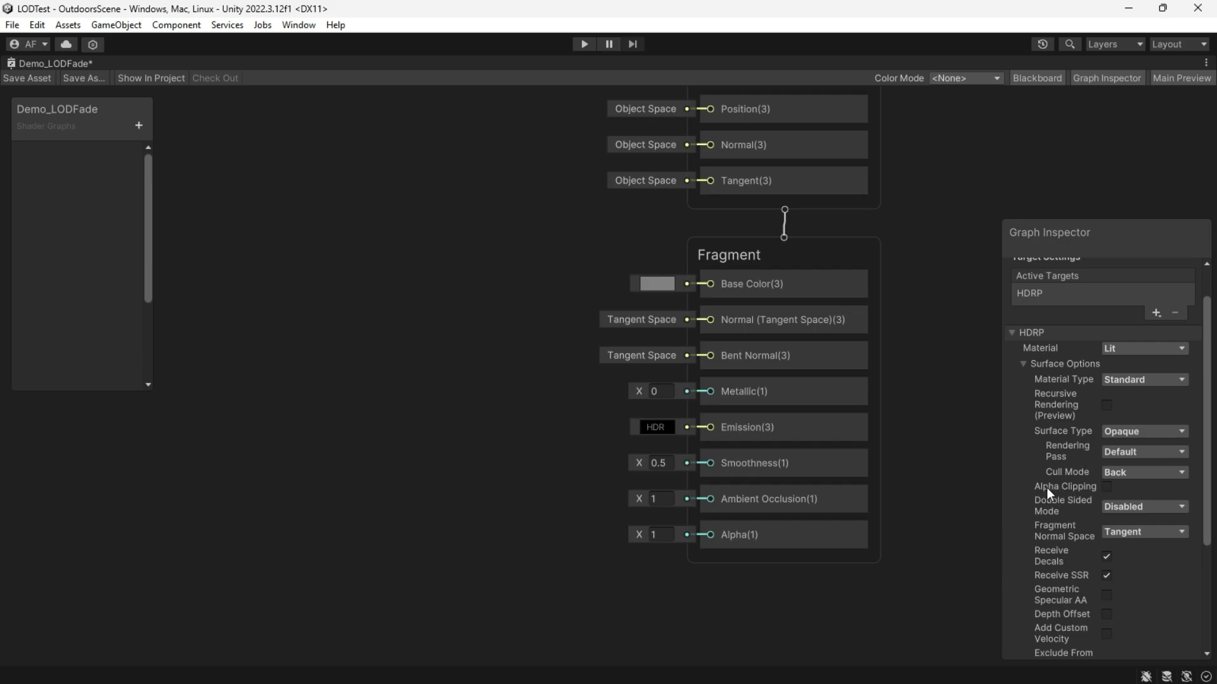
pyautogui.moveTo(1047, 490)
pyautogui.click(1106, 486)
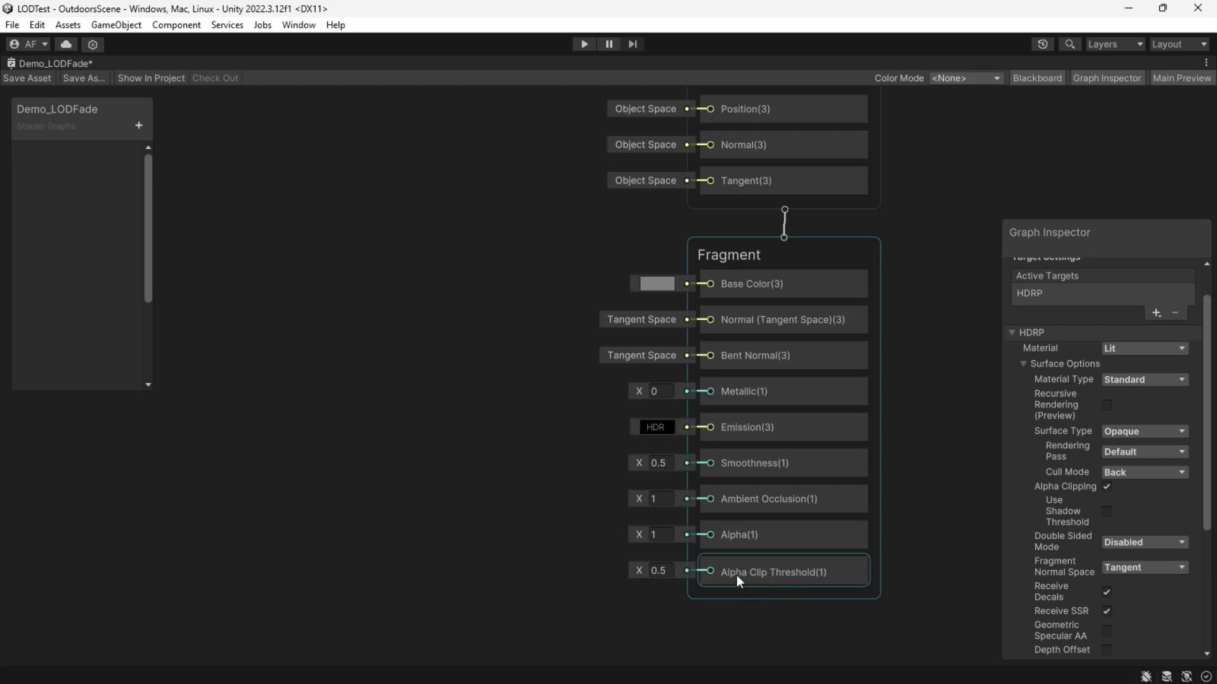
pyautogui.click(657, 571)
pyautogui.scroll(2, 671, 570)
pyautogui.write('0')
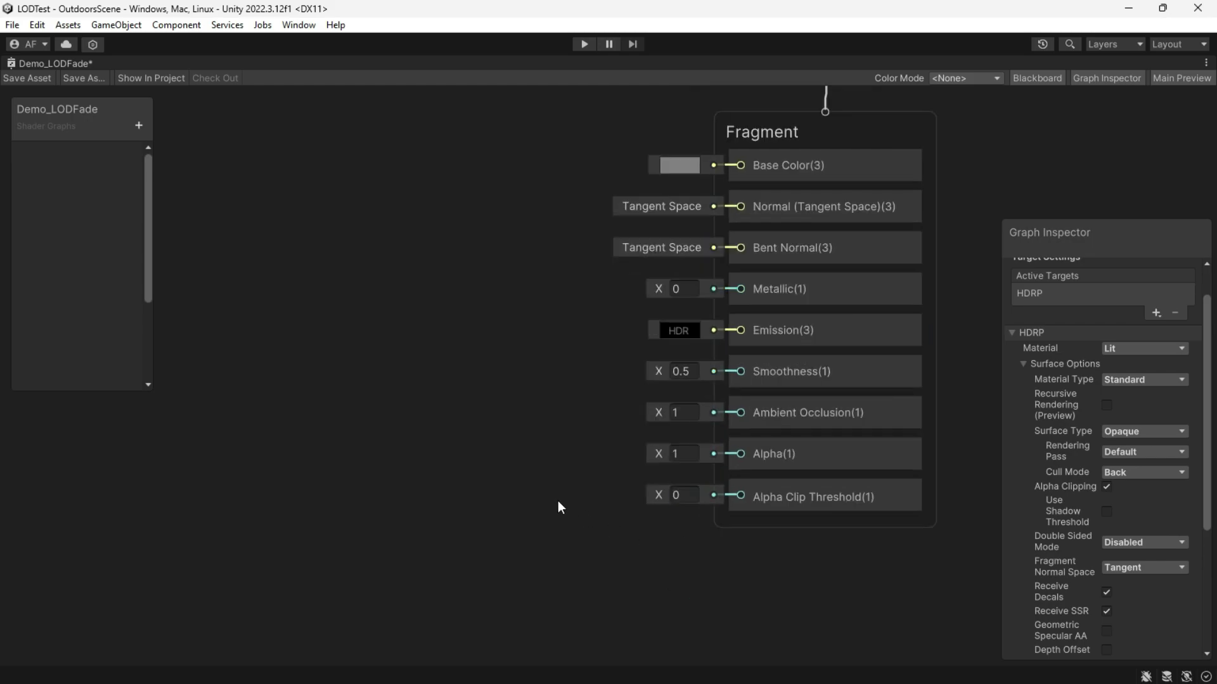
# Step: Add a Custom Function node to the graph and enlarge the Graph Inspector showing its node settings
pyautogui.scroll(-2, 557, 501)
pyautogui.press('space')
pyautogui.write('Cust')
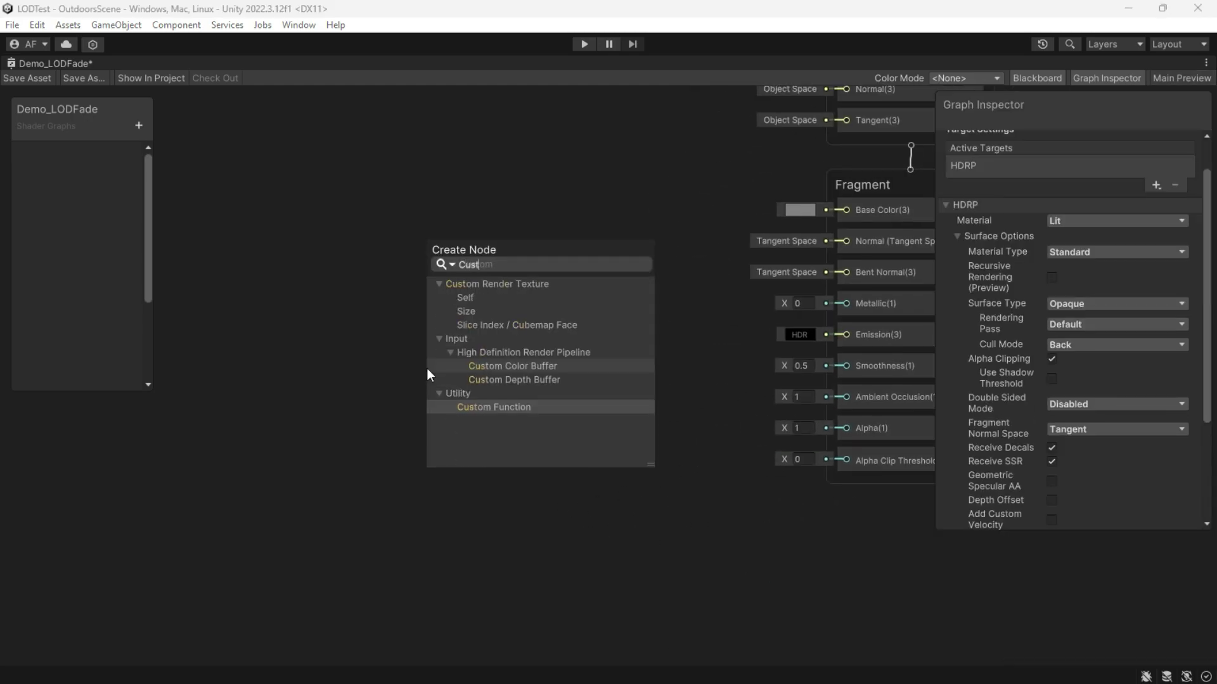
pyautogui.click(489, 409)
pyautogui.scroll(2, 560, 413)
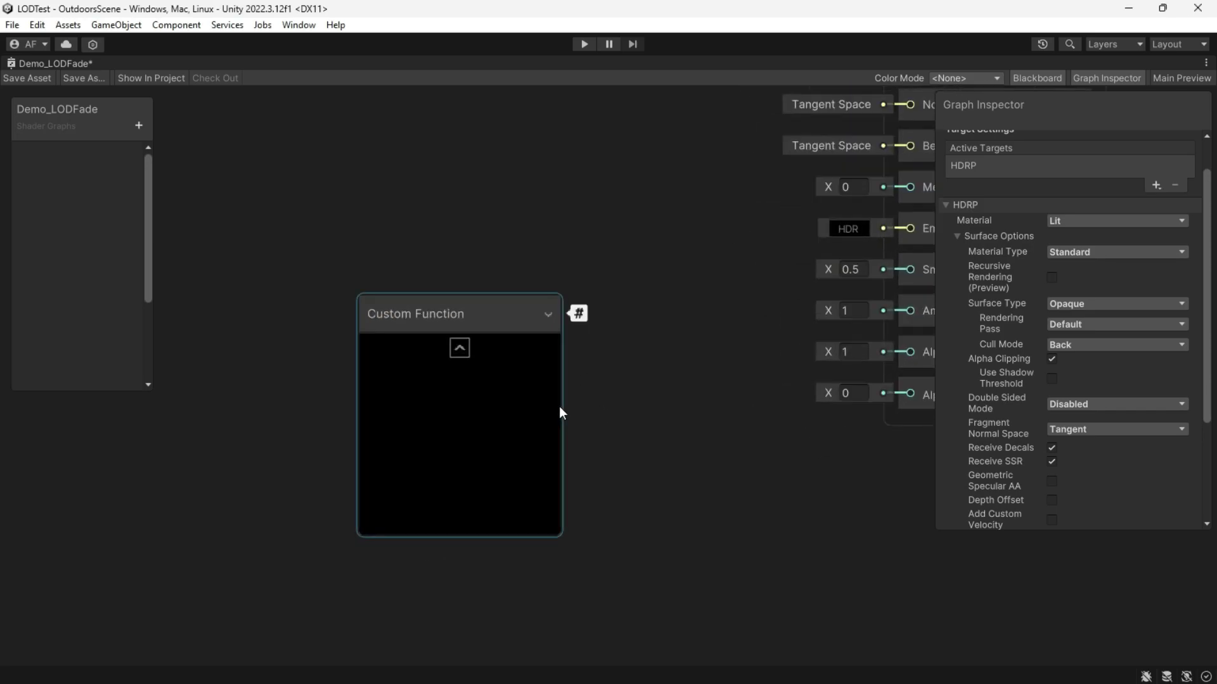
pyautogui.click(442, 331)
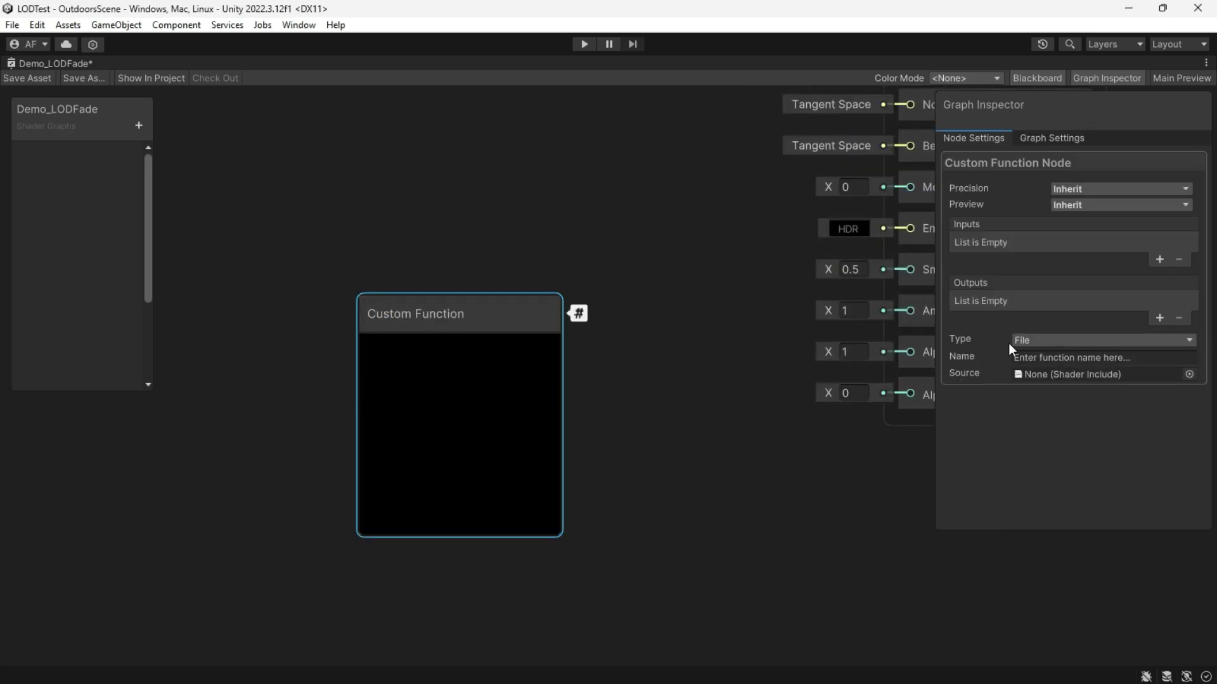
pyautogui.moveTo(934, 508); pyautogui.dragTo(816, 526)
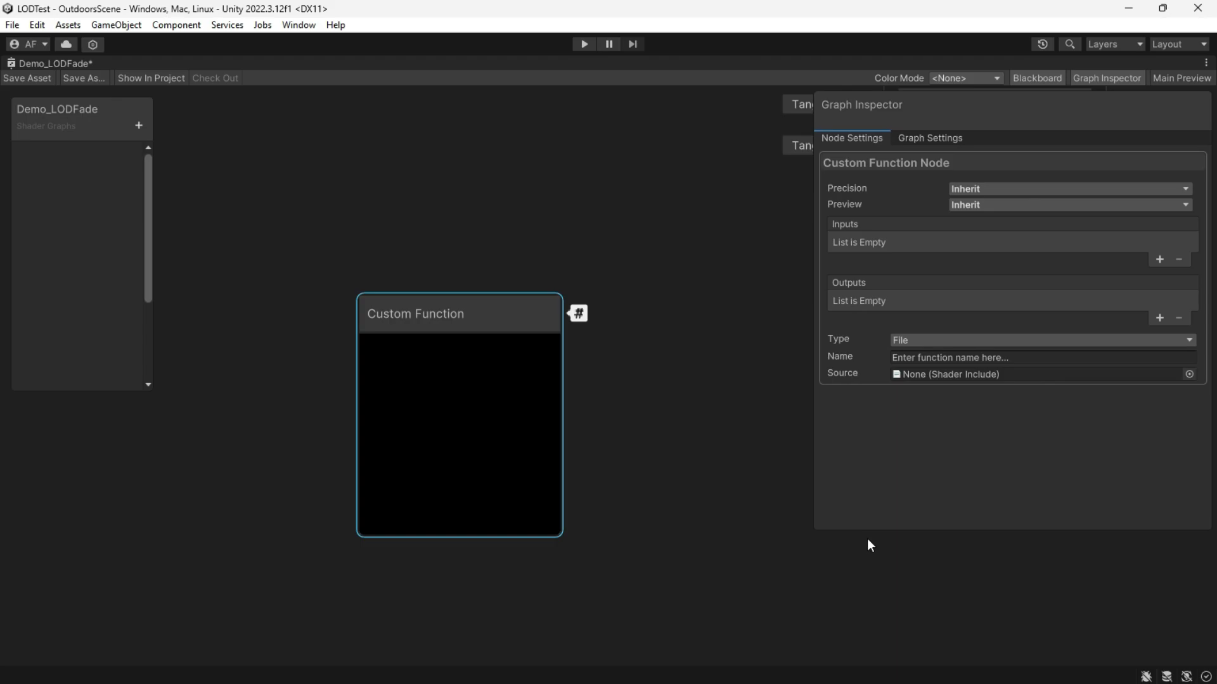
pyautogui.moveTo(914, 534); pyautogui.dragTo(921, 562)
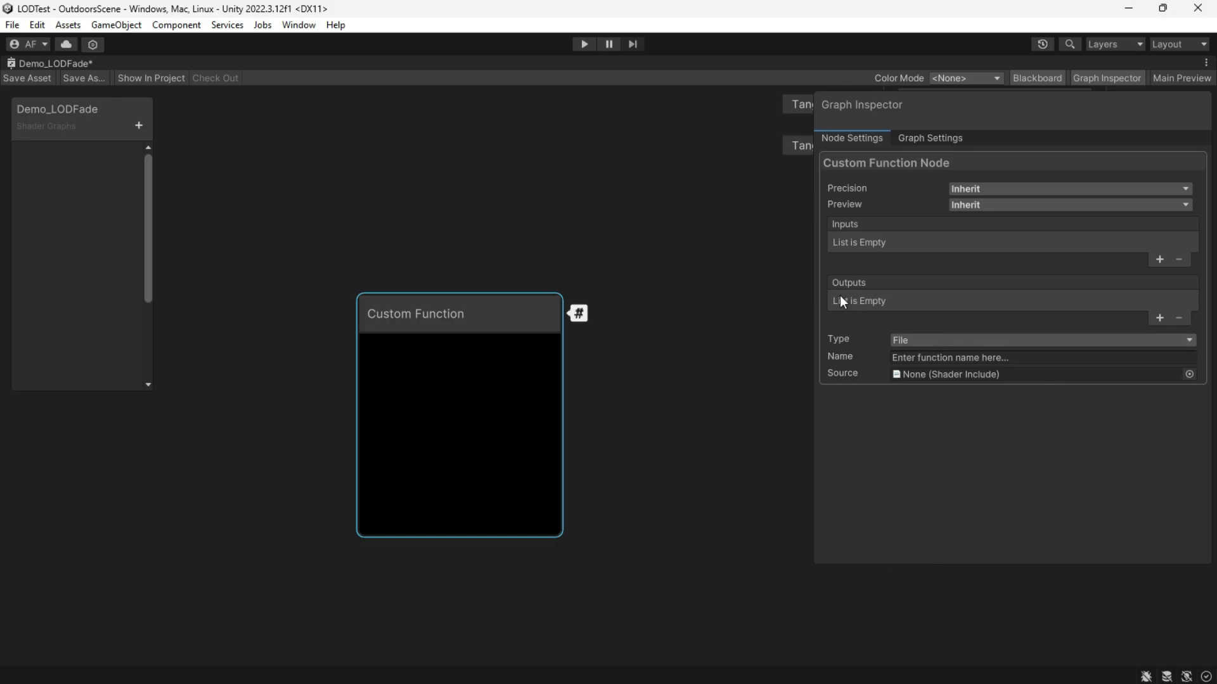
# Step: Add a Float output named LODFade to the Custom Function node
pyautogui.click(1159, 319)
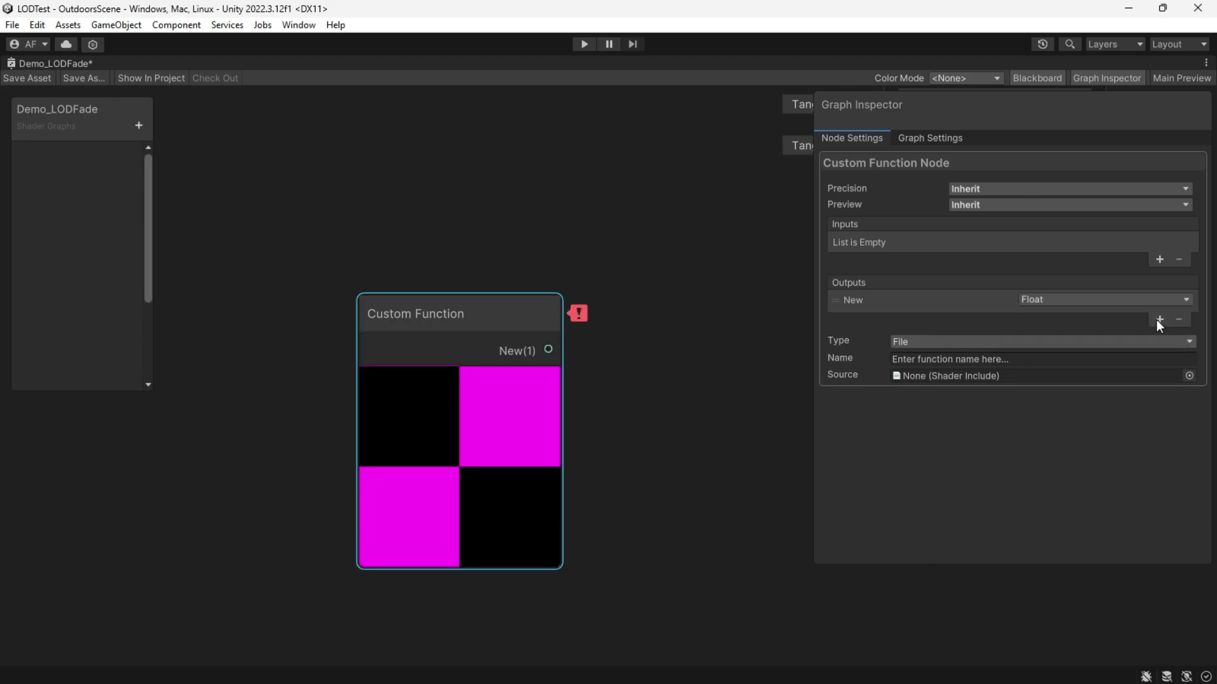
pyautogui.doubleClick(856, 300)
pyautogui.write('LODFade')
# Step: Set the Custom Function's type to String and name the function GetLODFade
pyautogui.click(952, 342)
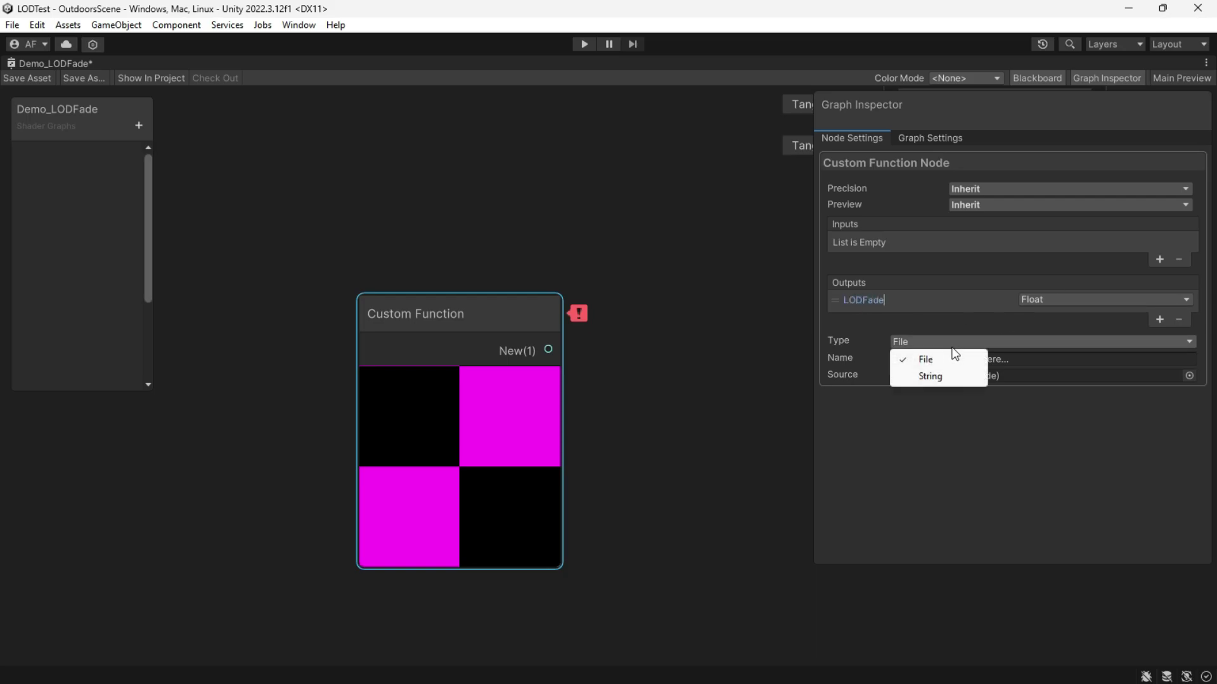
pyautogui.click(927, 377)
pyautogui.click(940, 359)
pyautogui.write('Get')
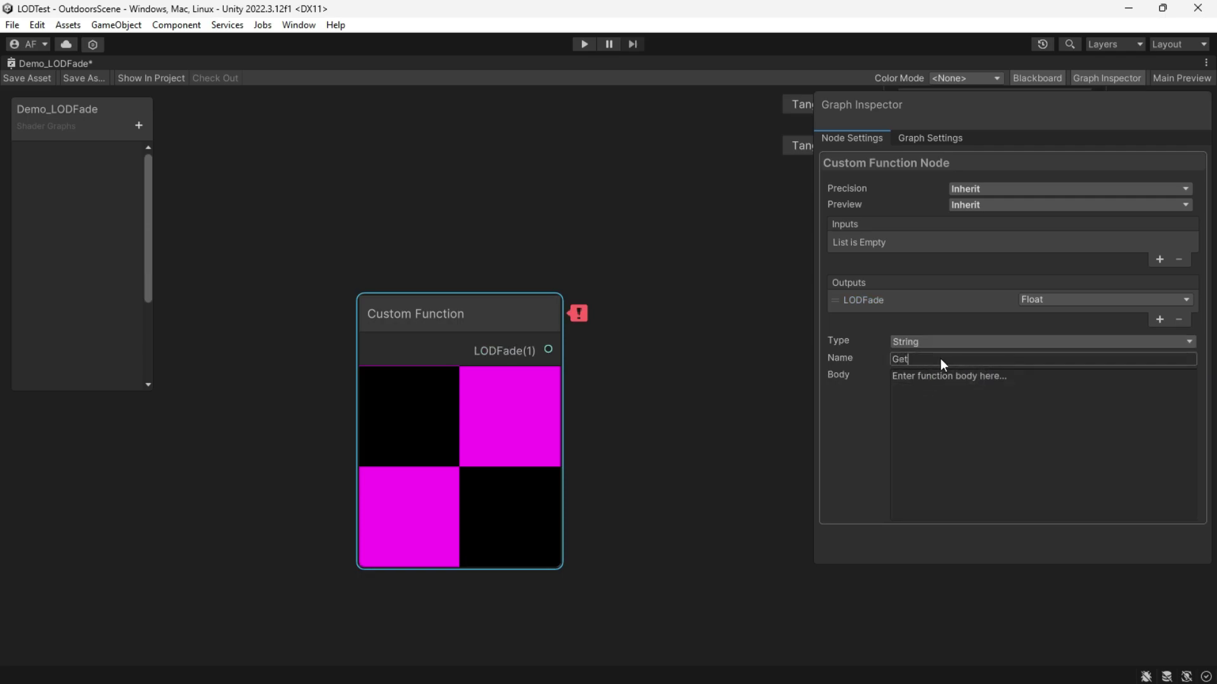
pyautogui.write('LODFade')
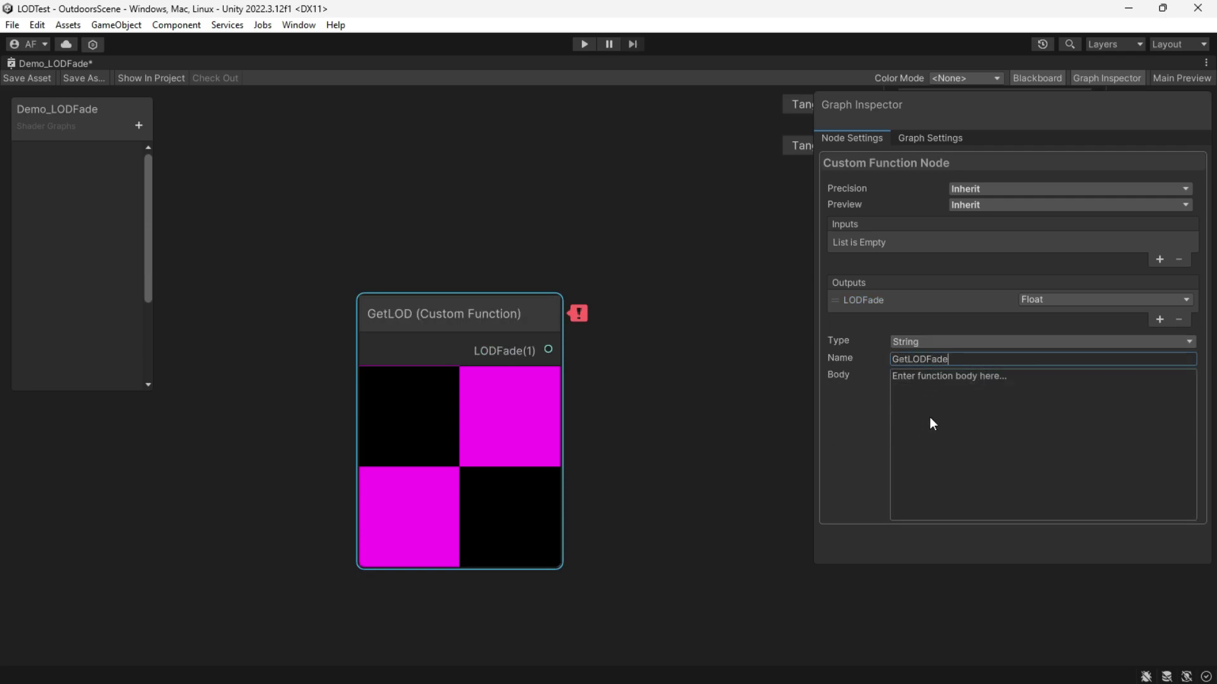
# Step: Start the function body with "LODFade = 1;" followed by an if block testing whether unity_LODFade.x > 0
pyautogui.click(945, 380)
pyautogui.write('LODFade = 1;')
pyautogui.press('Return')
pyautogui.write('if(uni')
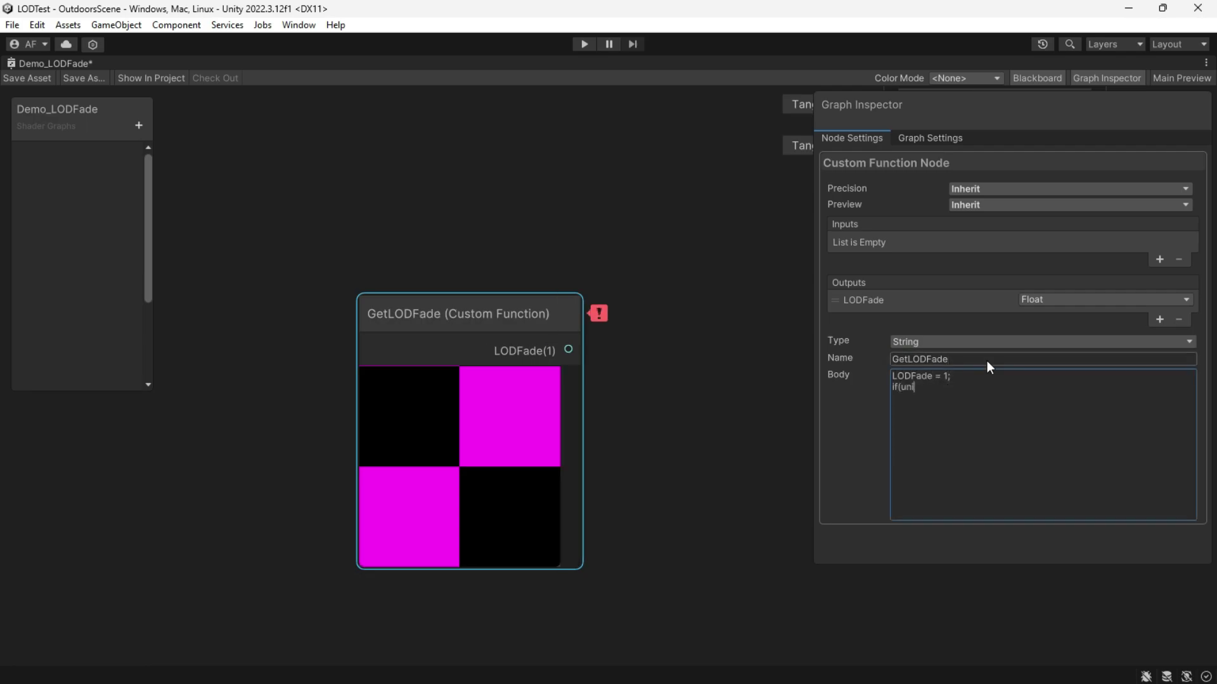
pyautogui.write('ty_LODFade.x > 0){')
pyautogui.press('Return')
pyautogui.press('Return')
pyautogui.write('}')
# Step: Inside the if block of the function body, assign unity_LODFade.x to LODFade
pyautogui.press('Up')
pyautogui.press('Tab')
pyautogui.write('LODFade = unit')
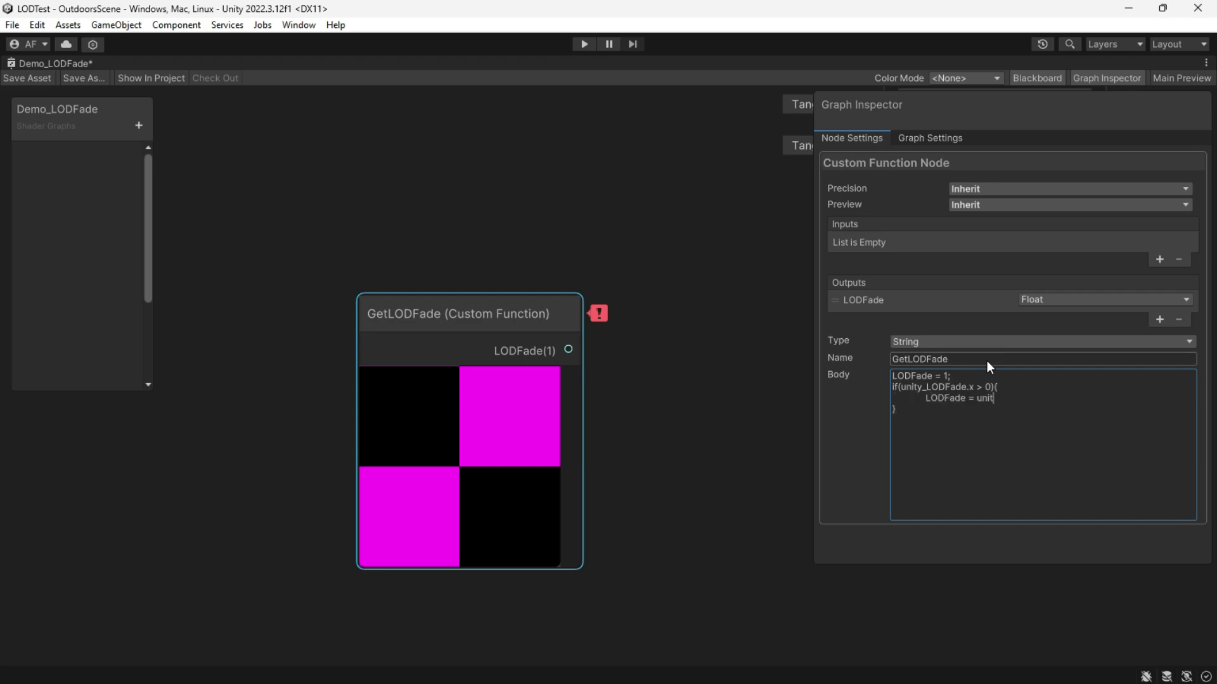
pyautogui.write('y_LODFade.x;')
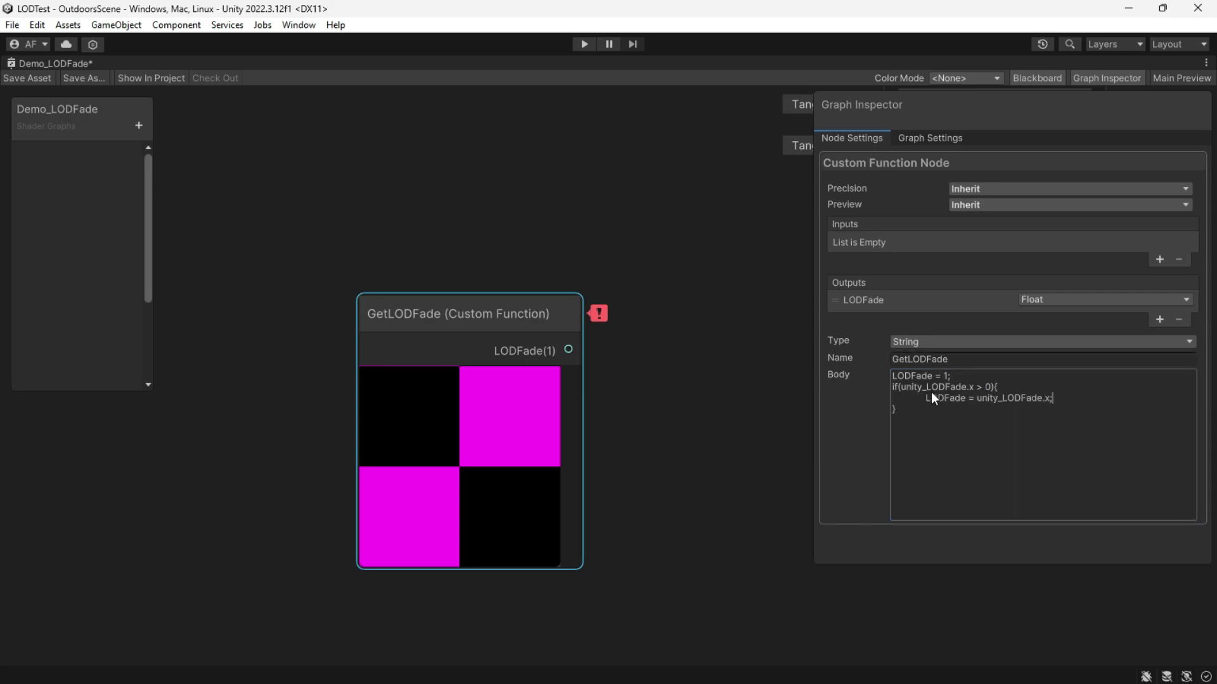
pyautogui.doubleClick(867, 299)
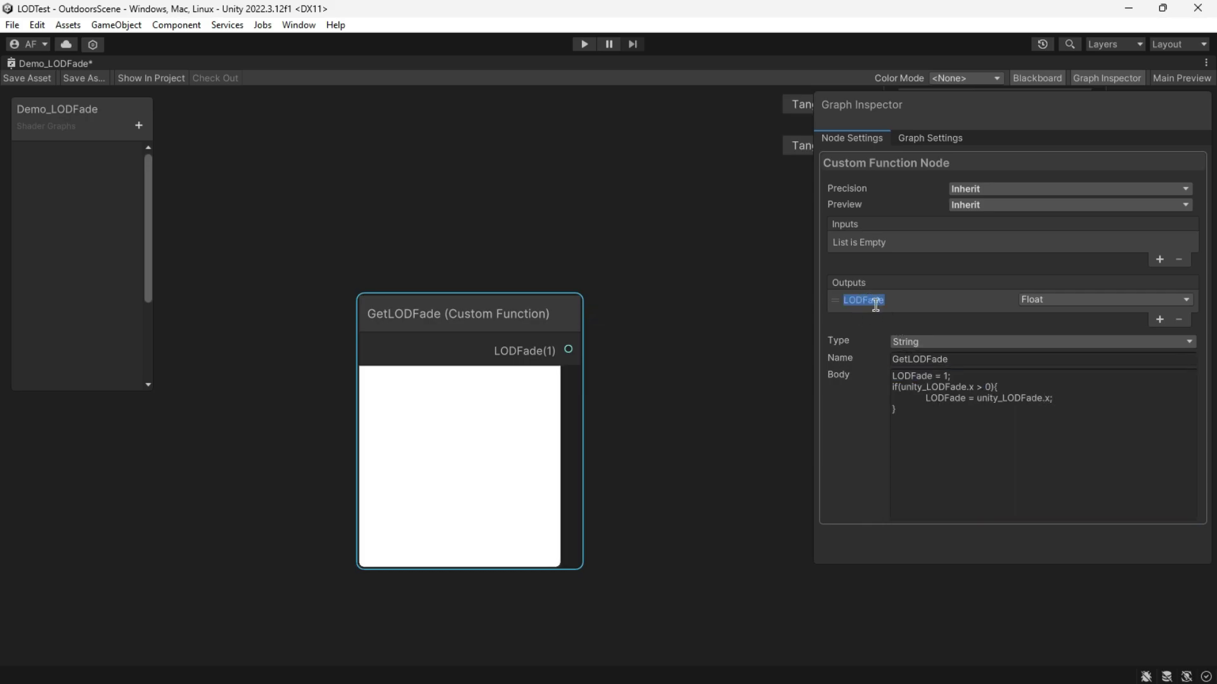
# Step: Connect the custom function's LODFade output to the Fragment Alpha input and save the graph asset
pyautogui.click(627, 382)
pyautogui.scroll(-1, 503, 408)
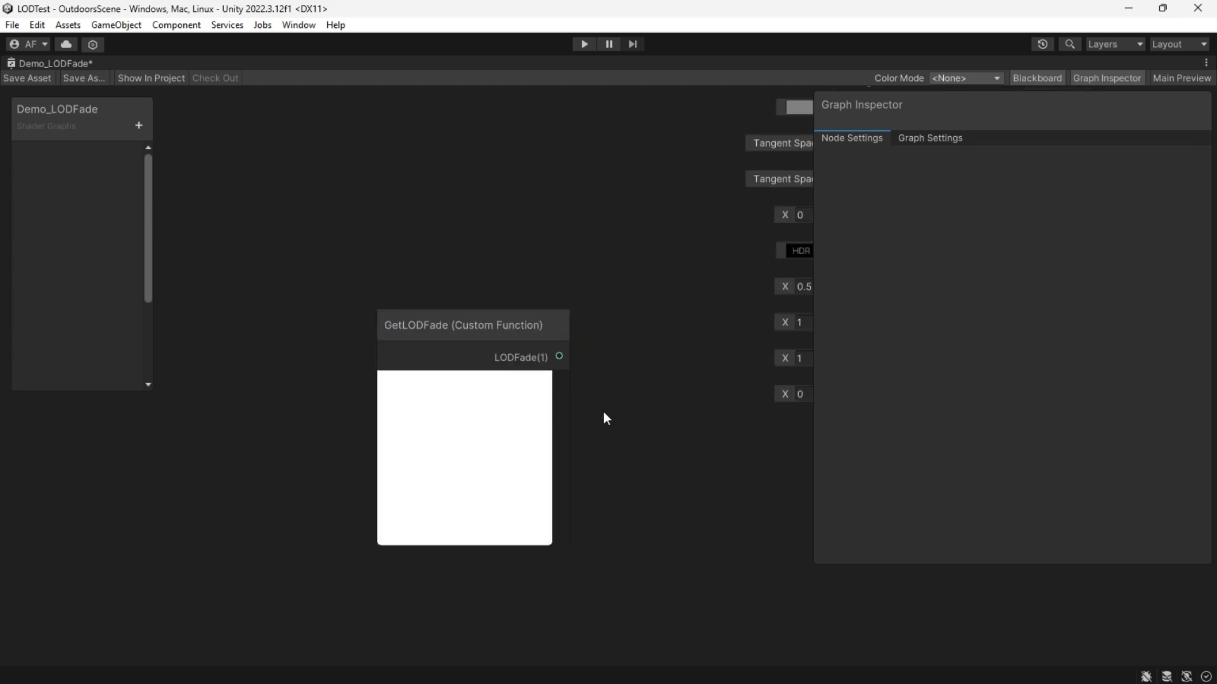
pyautogui.moveTo(572, 358); pyautogui.dragTo(311, 366, button='middle')
pyautogui.moveTo(300, 365); pyautogui.dragTo(734, 360)
pyautogui.moveTo(368, 406); pyautogui.dragTo(398, 418, button='middle')
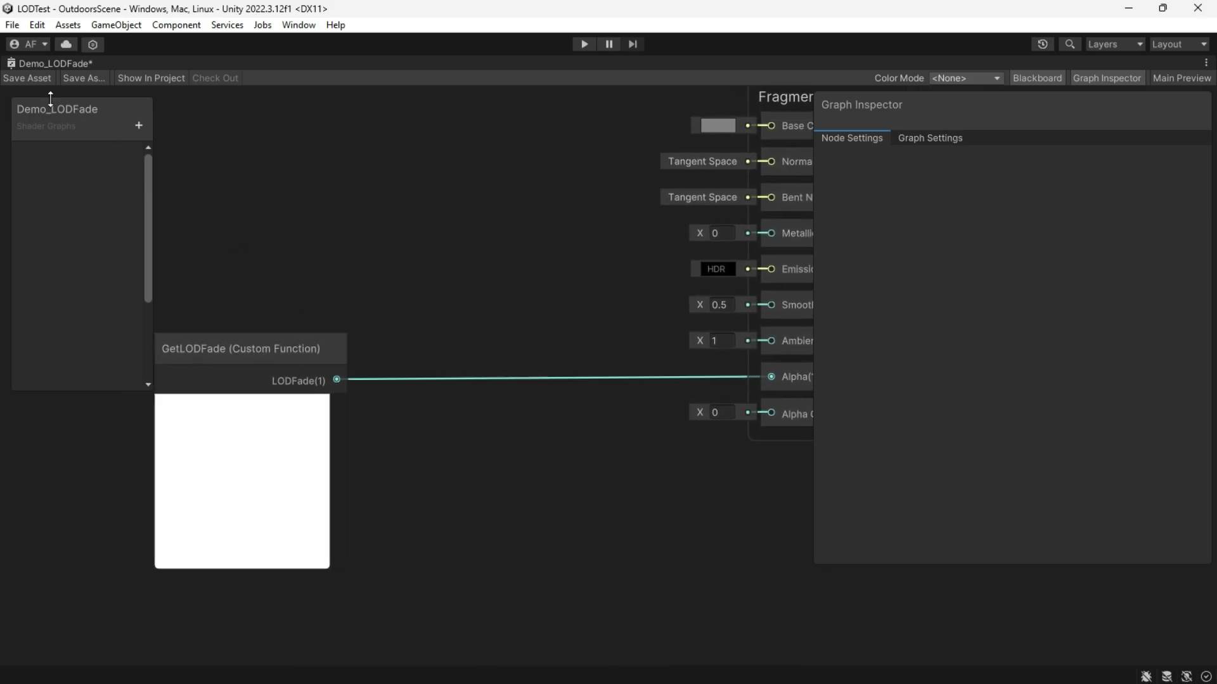
pyautogui.click(39, 78)
# Step: Create a material from the Demo_LODFade shader graph in the Assets folder, keeping its default name
pyautogui.rightClick(233, 531)
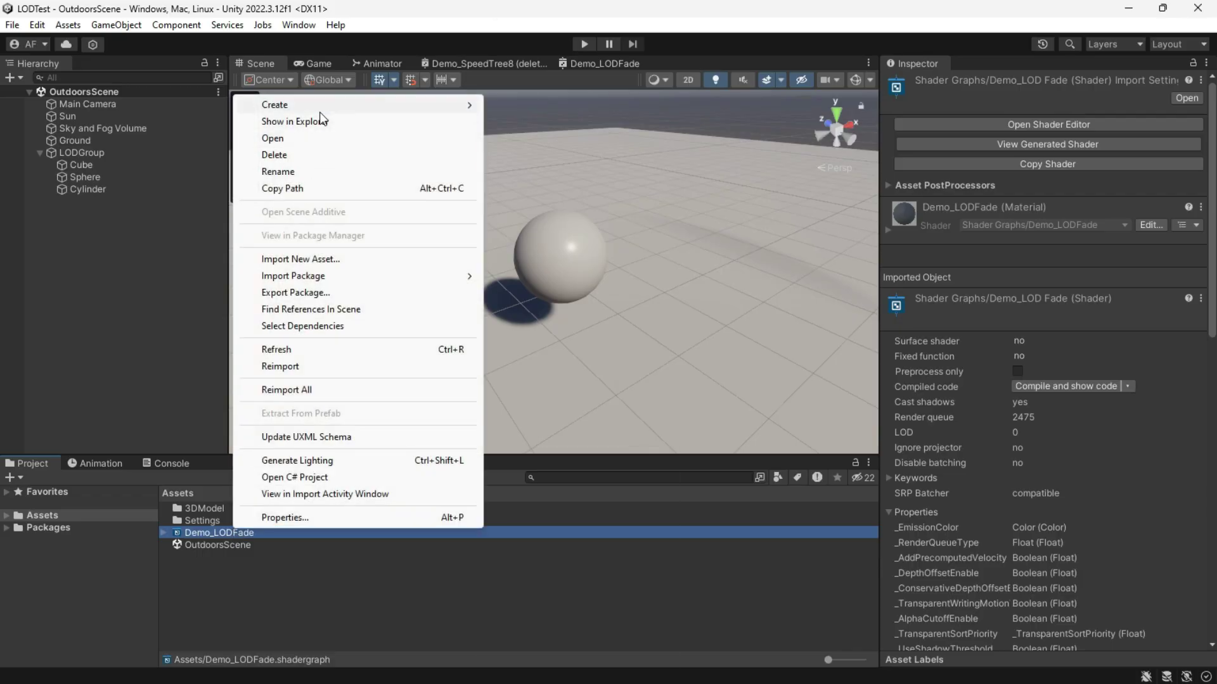
pyautogui.moveTo(278, 104)
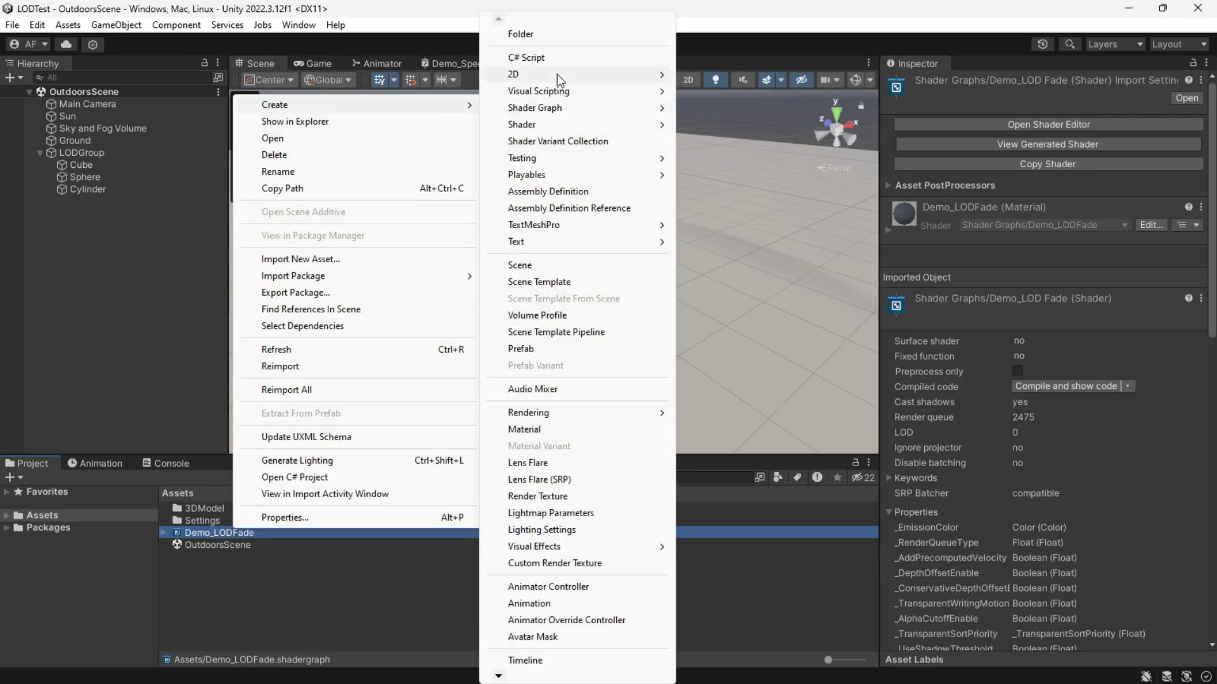
pyautogui.click(543, 431)
pyautogui.click(241, 571)
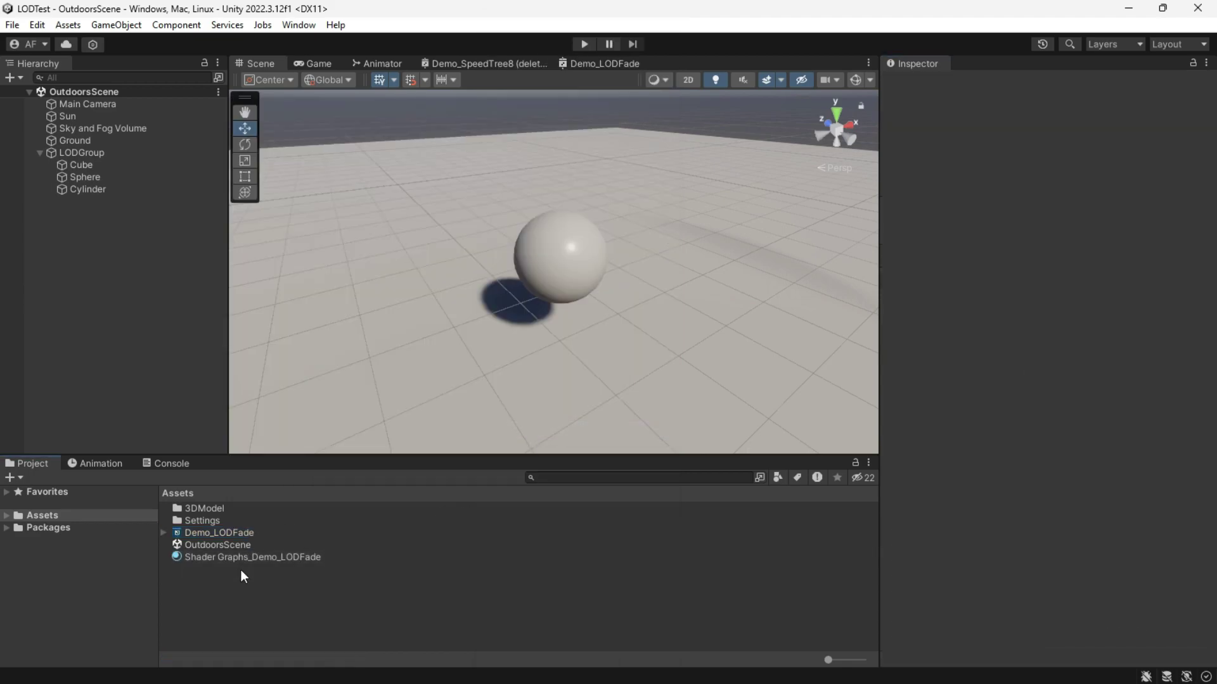
# Step: Assign the Shader Graphs_Demo_LODFade material to the Cylinder under LODGroup
pyautogui.click(104, 166)
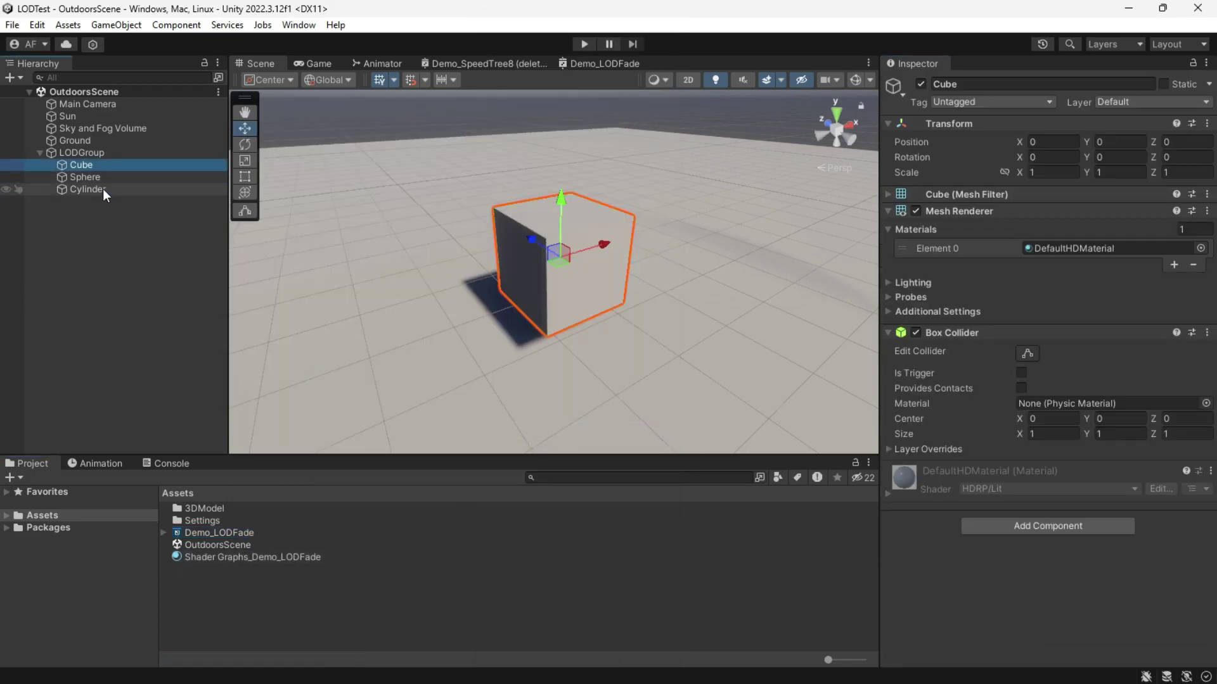
pyautogui.click(102, 189)
pyautogui.moveTo(226, 557); pyautogui.dragTo(950, 587)
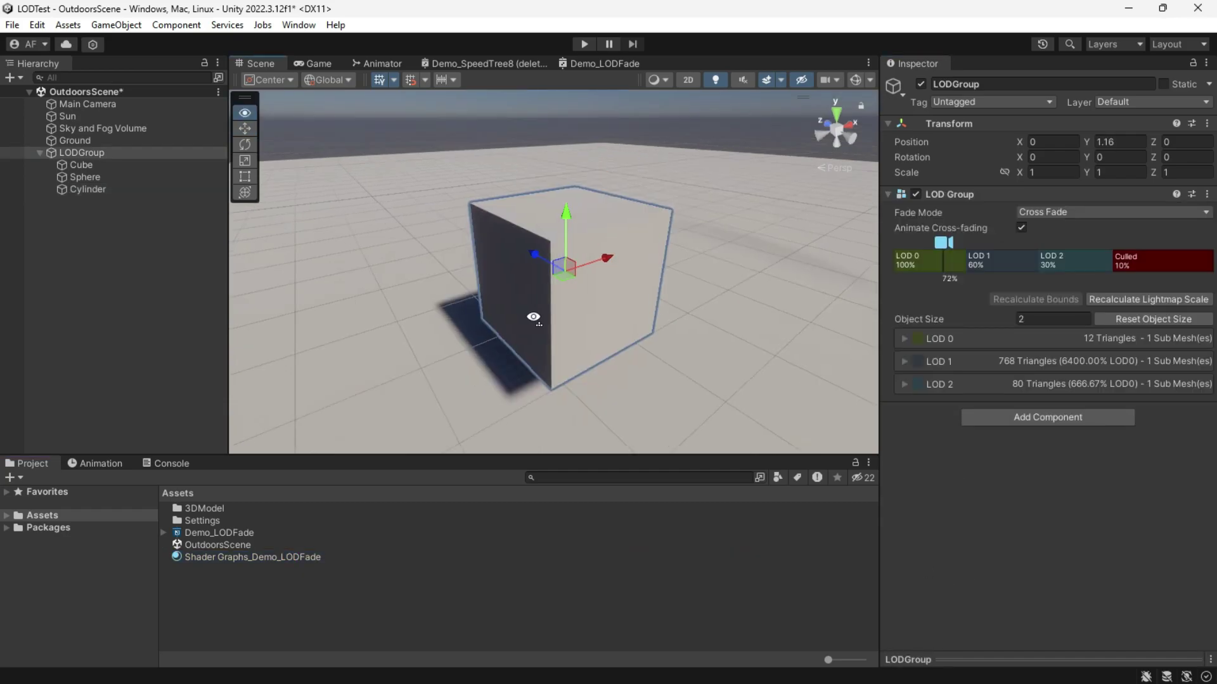
# Step: Turn off Animate Cross-fading on the LODGroup, keeping Fade Mode at Cross Fade, and expand the LOD 0 settings
pyautogui.moveTo(533, 317); pyautogui.dragTo(554, 316, button='right')
pyautogui.press('s')
pyautogui.scroll(5, 536, 317)
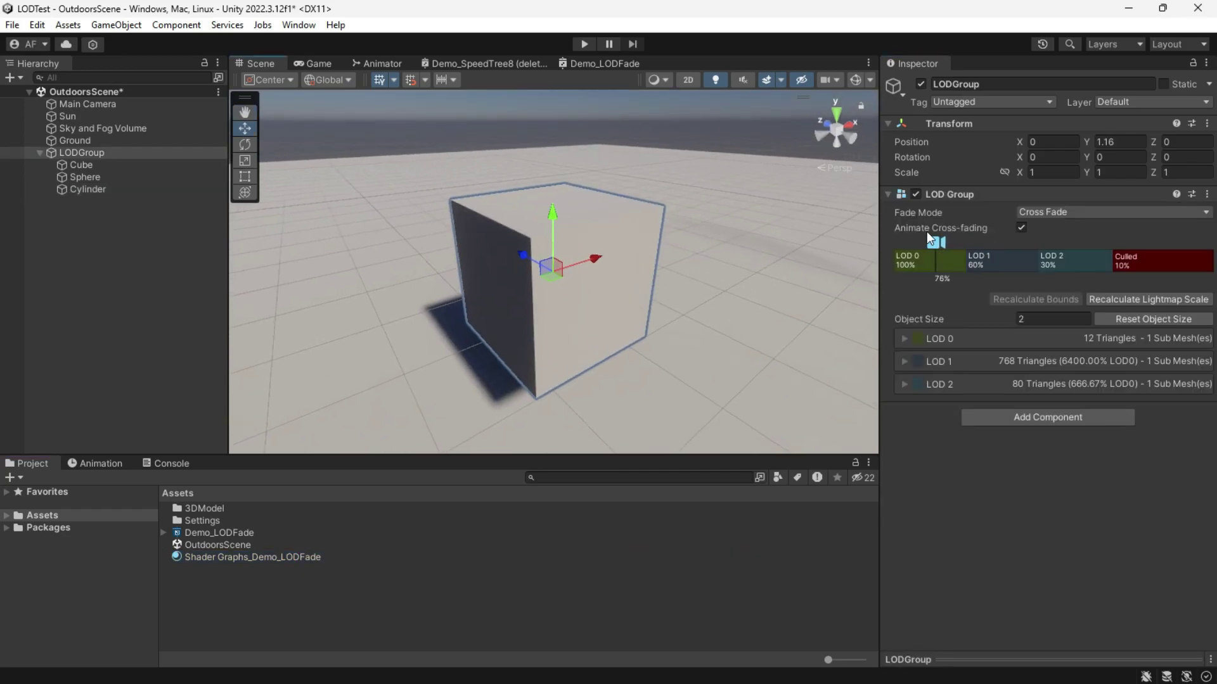
pyautogui.click(1022, 228)
pyautogui.click(1027, 212)
pyautogui.click(1054, 250)
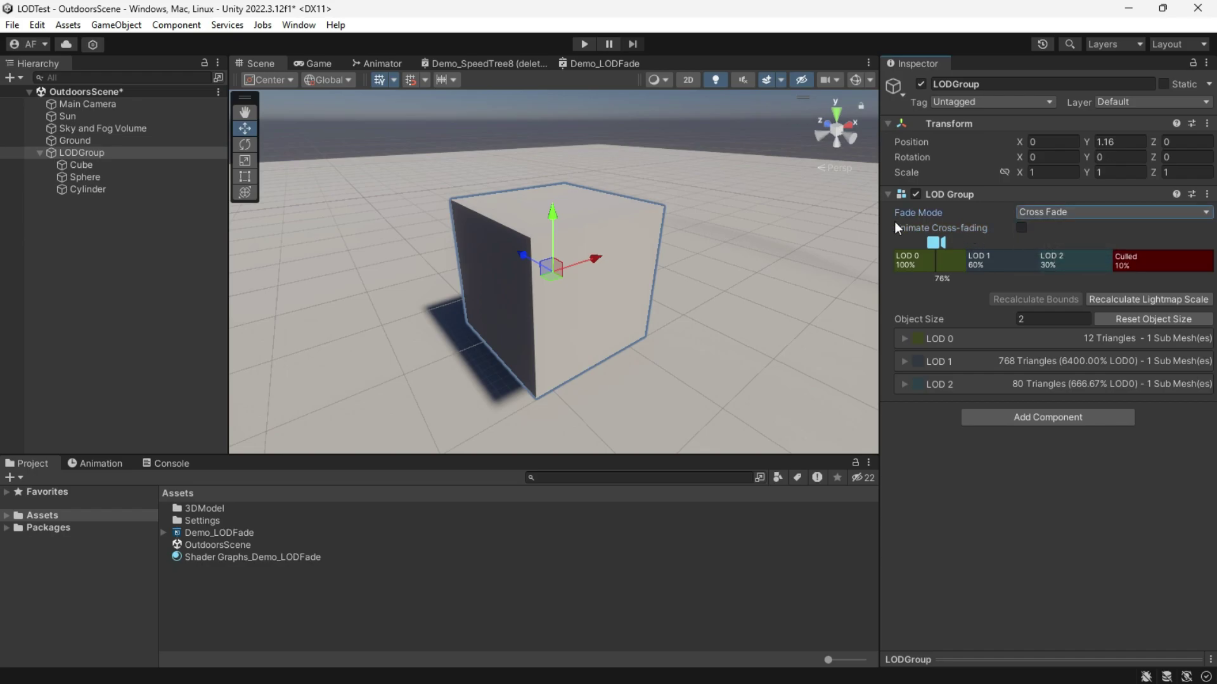
pyautogui.click(903, 340)
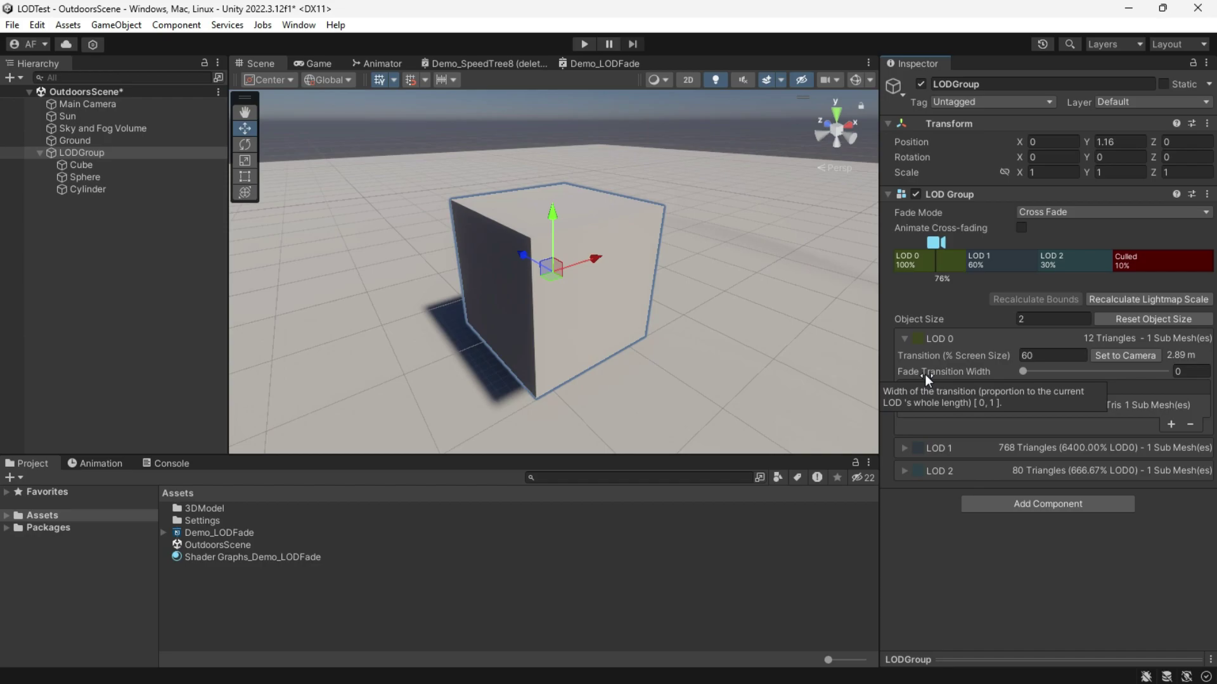
# Step: Set LOD 0's Fade Transition Width to 1 and inspect the cube-to-sphere blend from different distances
pyautogui.moveTo(1022, 372); pyautogui.dragTo(1184, 375)
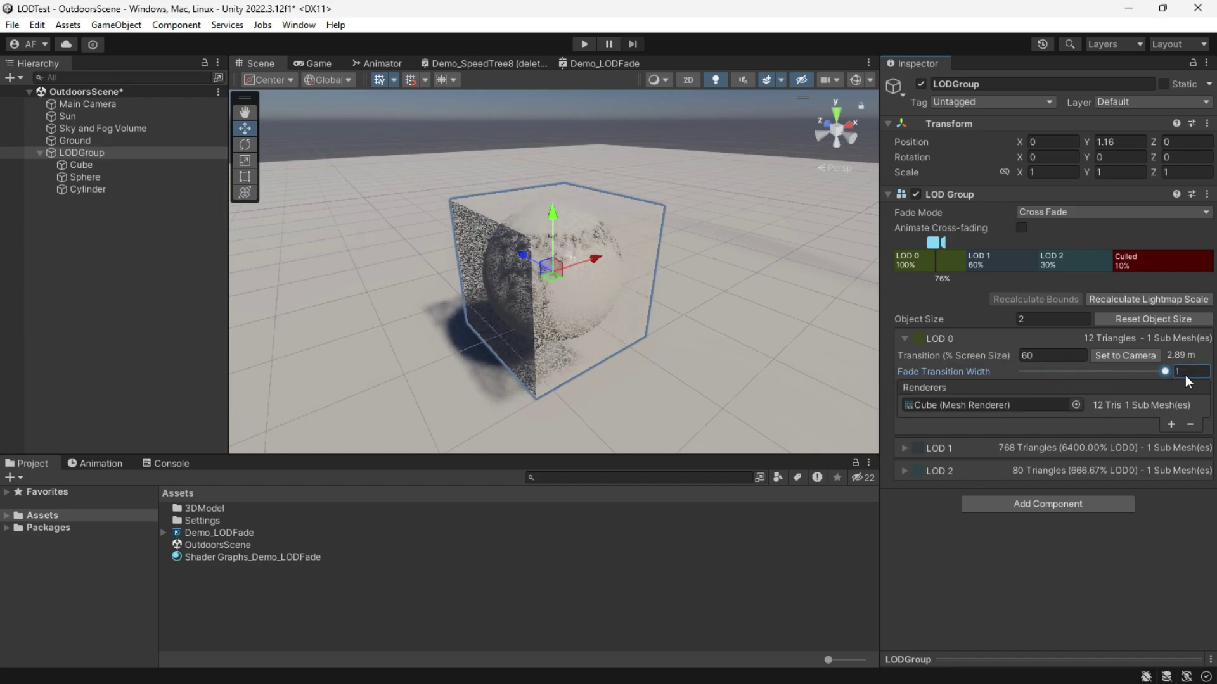
pyautogui.press('s')
pyautogui.moveTo(588, 281); pyautogui.dragTo(588, 273, button='right')
pyautogui.press('w')
pyautogui.press('w')
pyautogui.press('s')
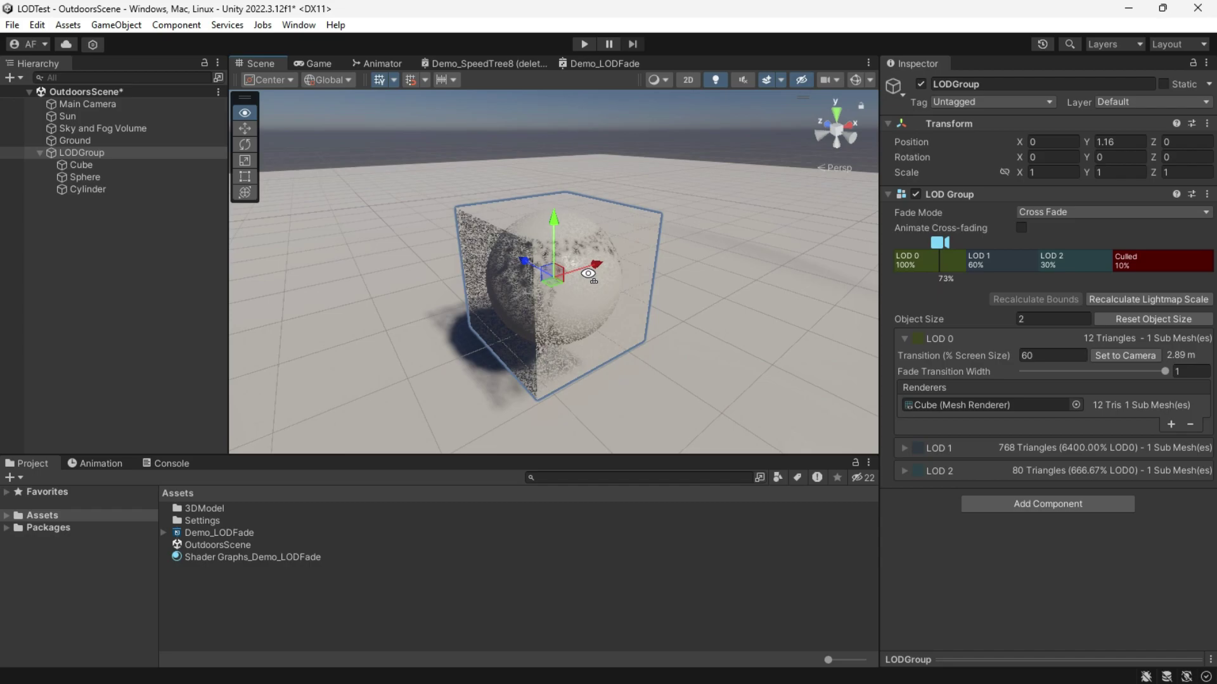
pyautogui.moveTo(588, 274); pyautogui.dragTo(588, 274, button='right')
# Step: Set the Fade Transition Width to 0.1 for LOD 0, LOD 1 and LOD 2, and preview the transition toward LOD 2
pyautogui.click(1037, 371)
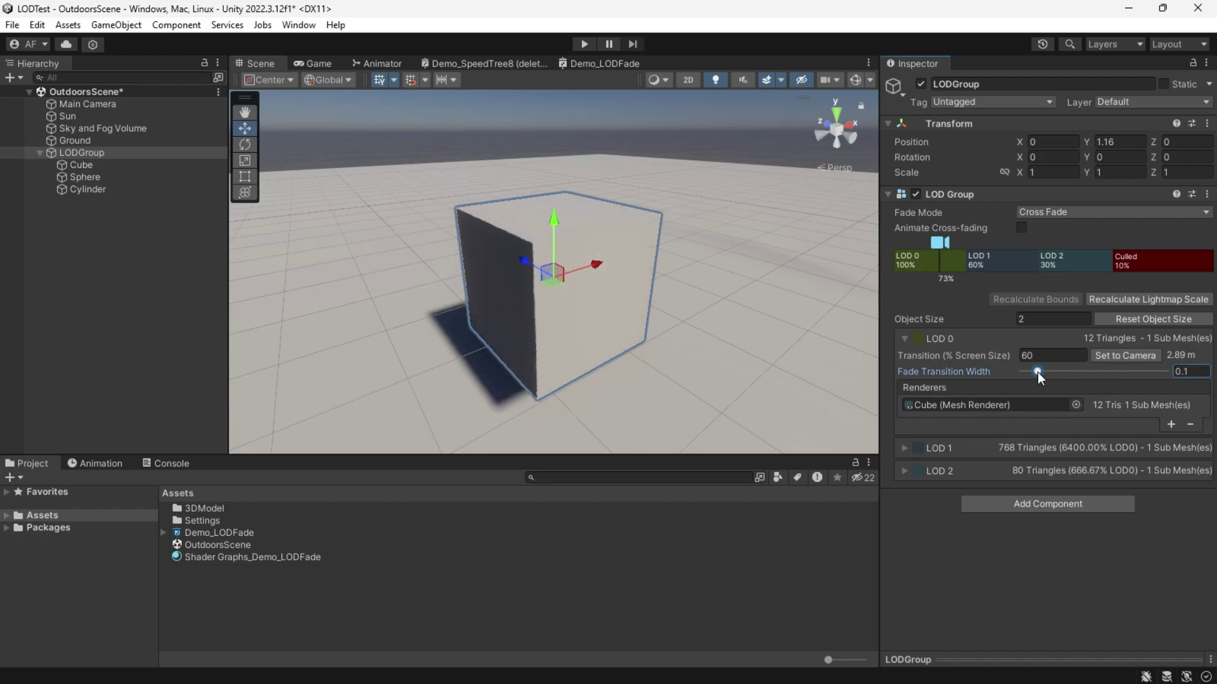
pyautogui.moveTo(1191, 371); pyautogui.dragTo(1184, 372)
pyautogui.press('Return')
pyautogui.click(941, 449)
pyautogui.write('.1')
pyautogui.press('Return')
pyautogui.click(906, 557)
pyautogui.click(1181, 546)
pyautogui.write('.1')
pyautogui.press('Return')
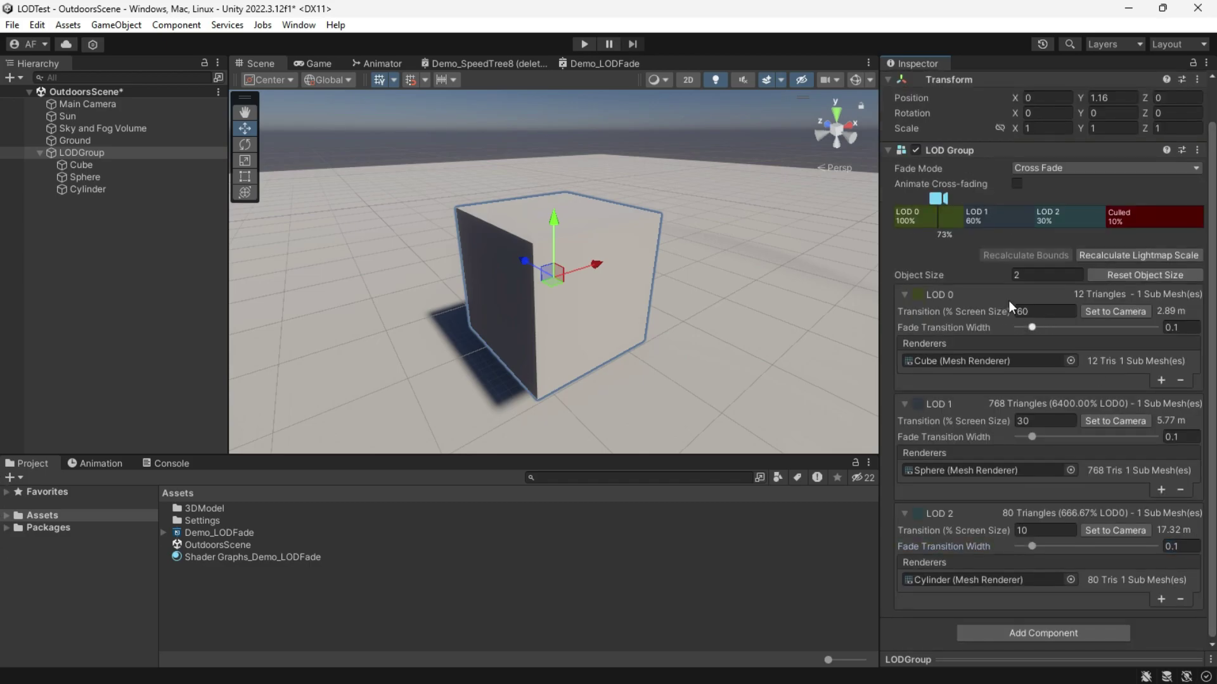
pyautogui.moveTo(938, 197)
pyautogui.mouseDown()
pyautogui.moveTo(910, 201)
pyautogui.moveTo(1030, 203)
pyautogui.mouseUp()
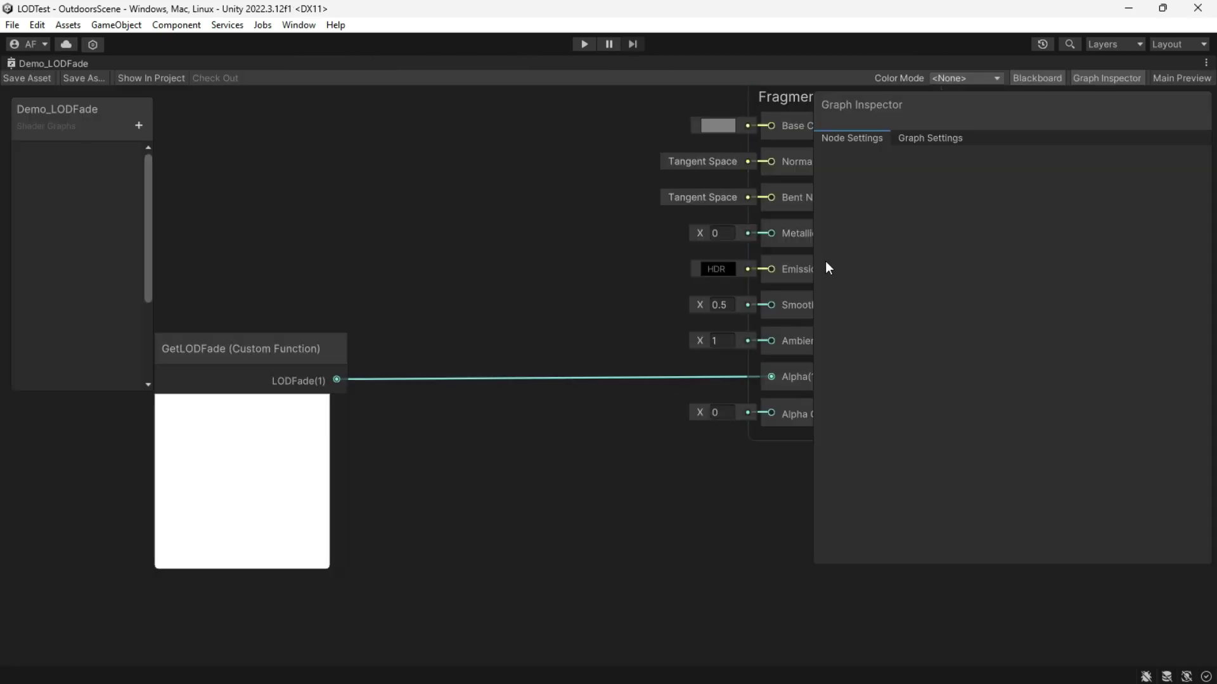
# Step: Add a Color property to the Demo_LODFade graph and connect it to the Fragment Base Color
pyautogui.moveTo(814, 263); pyautogui.dragTo(956, 270)
pyautogui.scroll(-3, 440, 288)
pyautogui.click(139, 125)
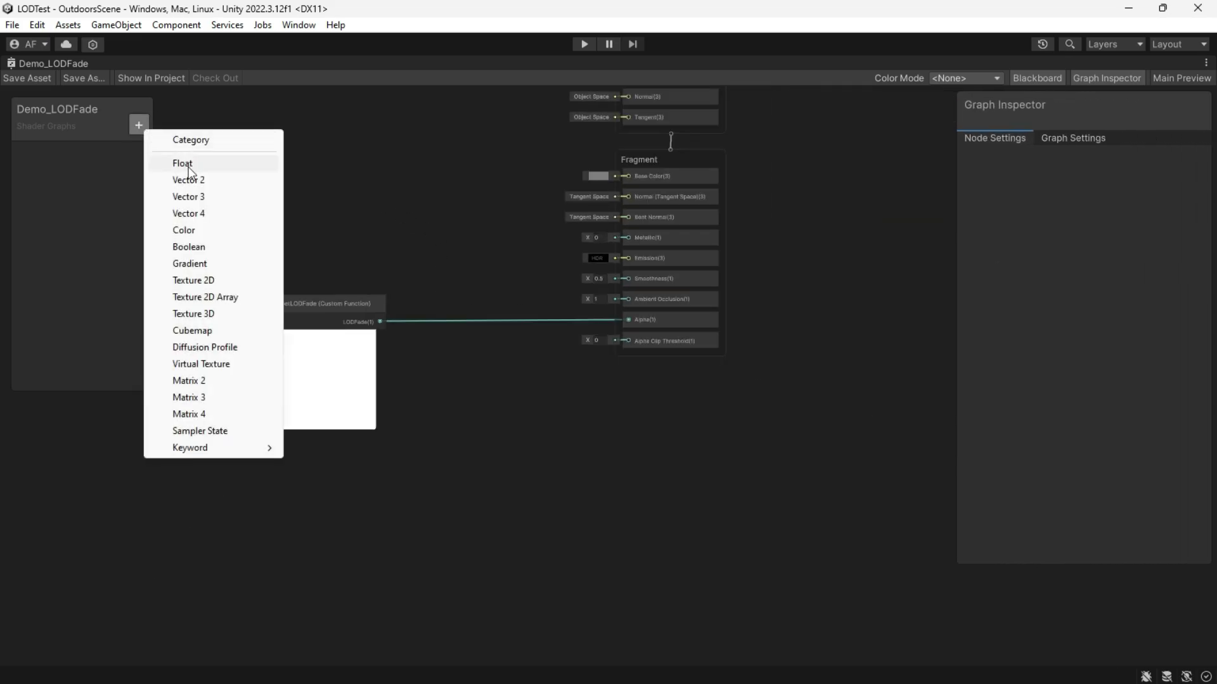
pyautogui.click(184, 230)
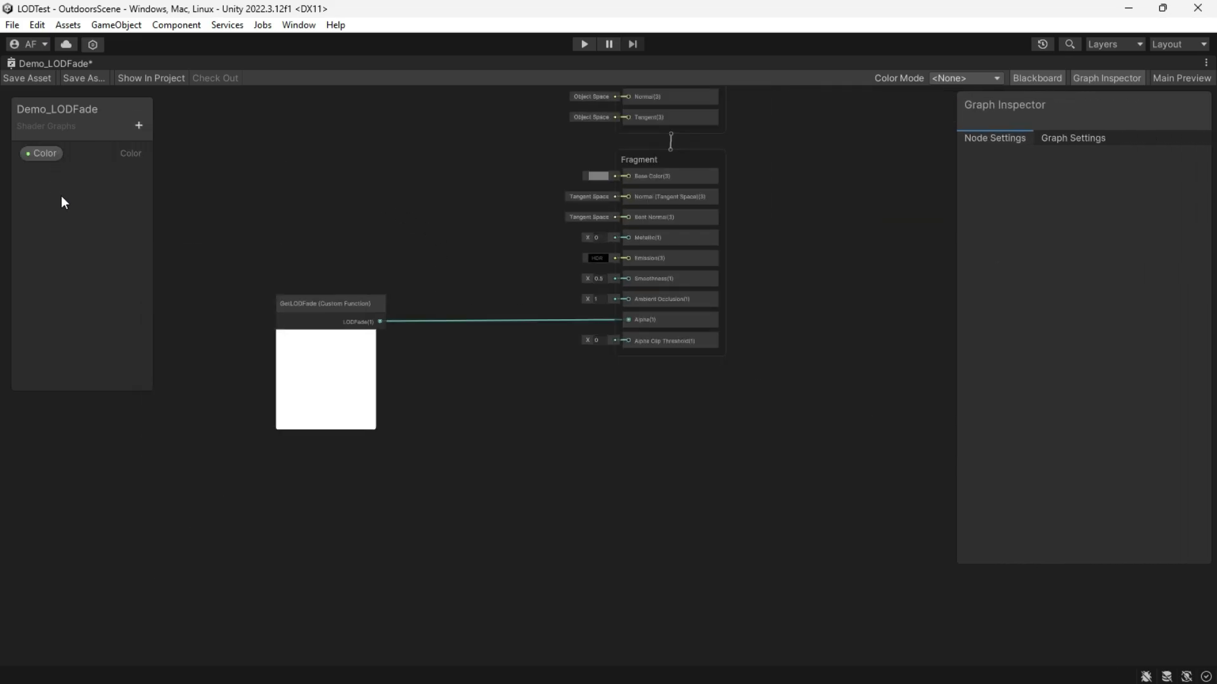
pyautogui.click(41, 153)
pyautogui.scroll(2, 516, 266)
pyautogui.moveTo(42, 153); pyautogui.dragTo(656, 262)
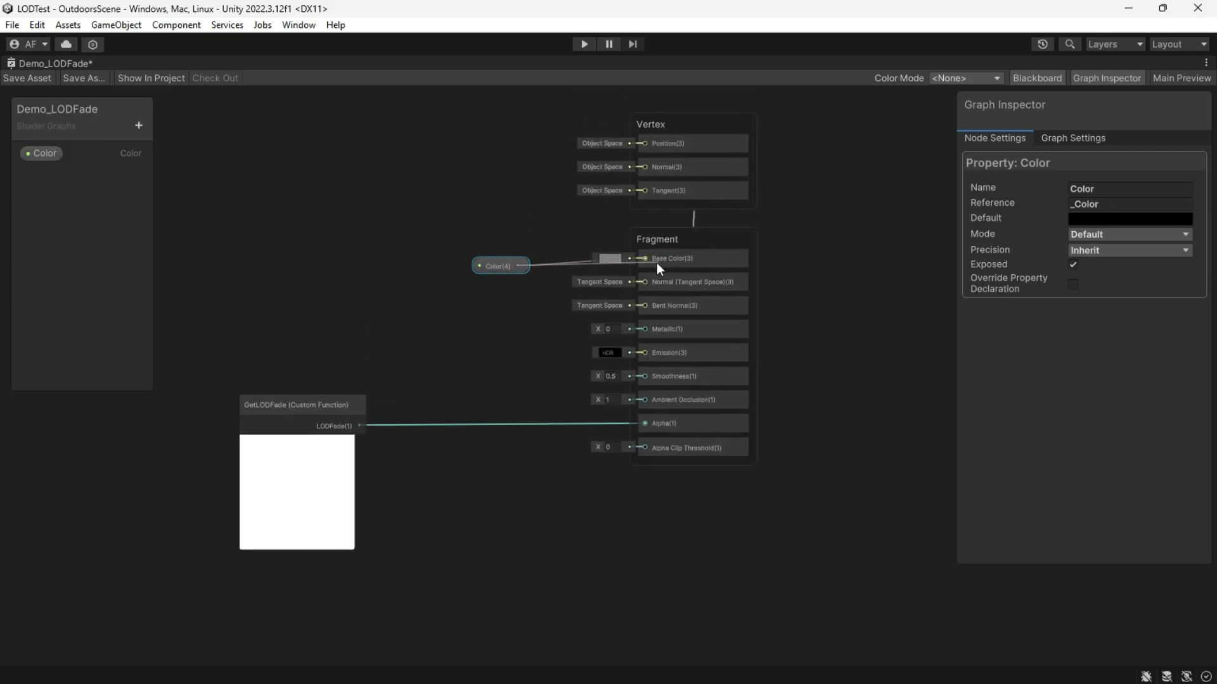
pyautogui.click(410, 324)
# Step: Add a Dither node beside GetLODFade and connect the LODFade output to its In port
pyautogui.scroll(4, 488, 328)
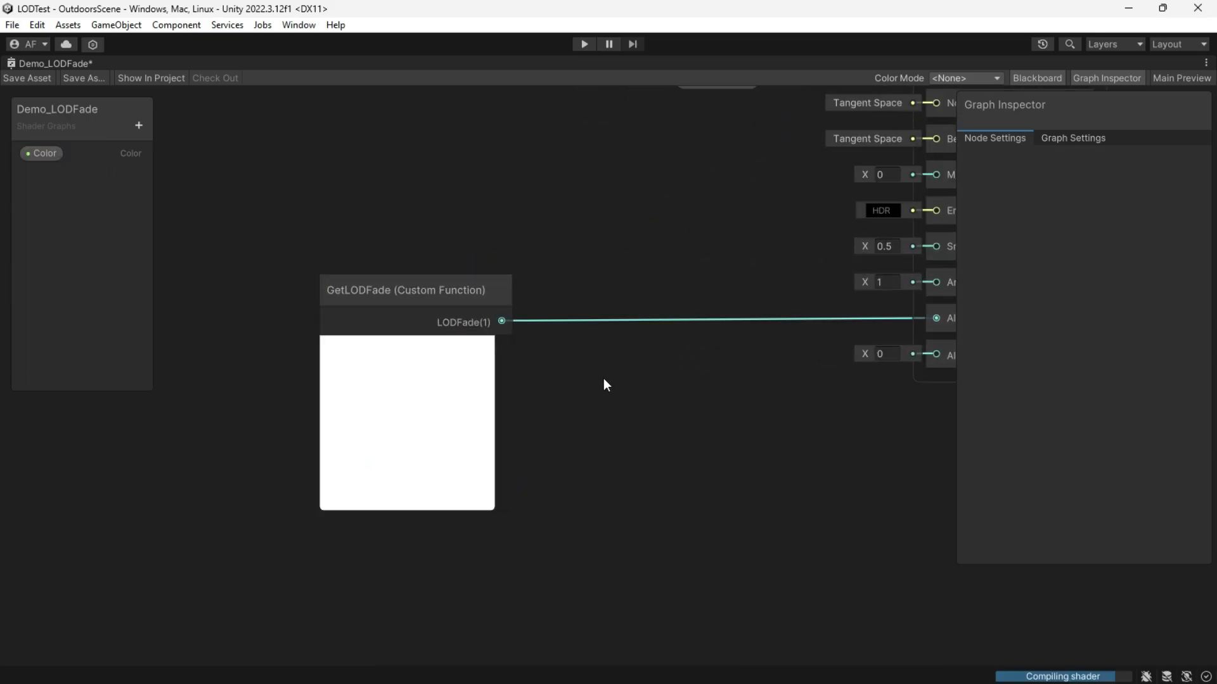
pyautogui.press('space')
pyautogui.write('Dith')
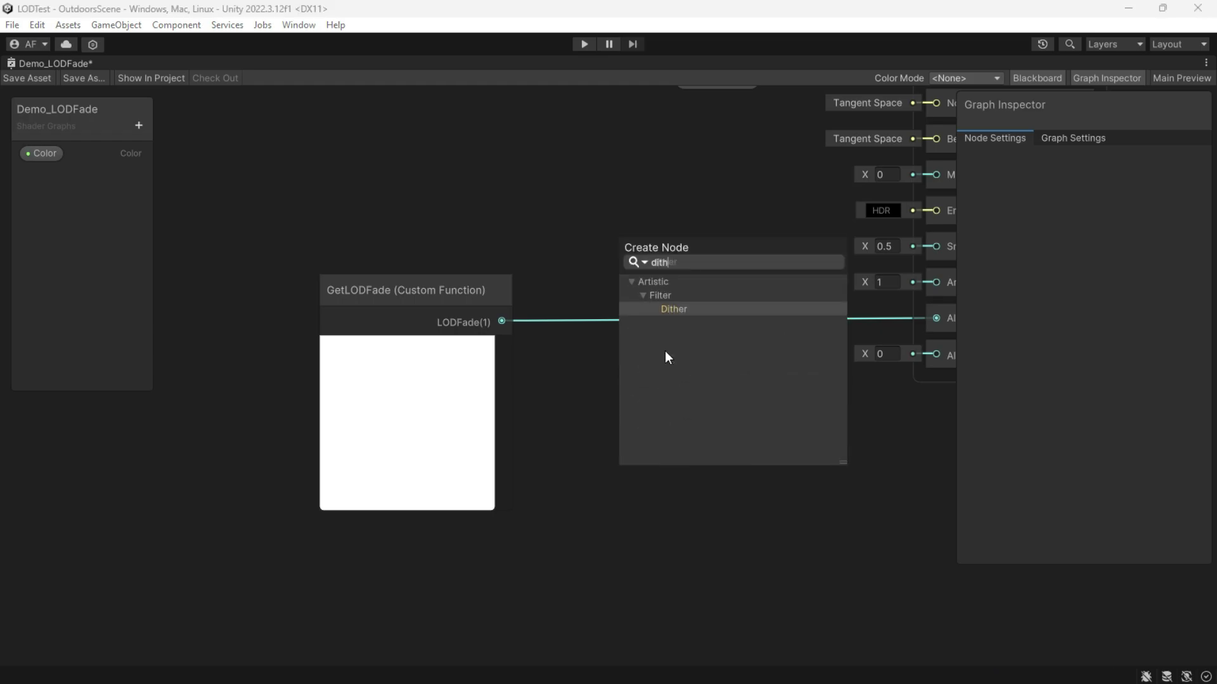
pyautogui.click(671, 308)
pyautogui.moveTo(675, 399); pyautogui.dragTo(631, 272)
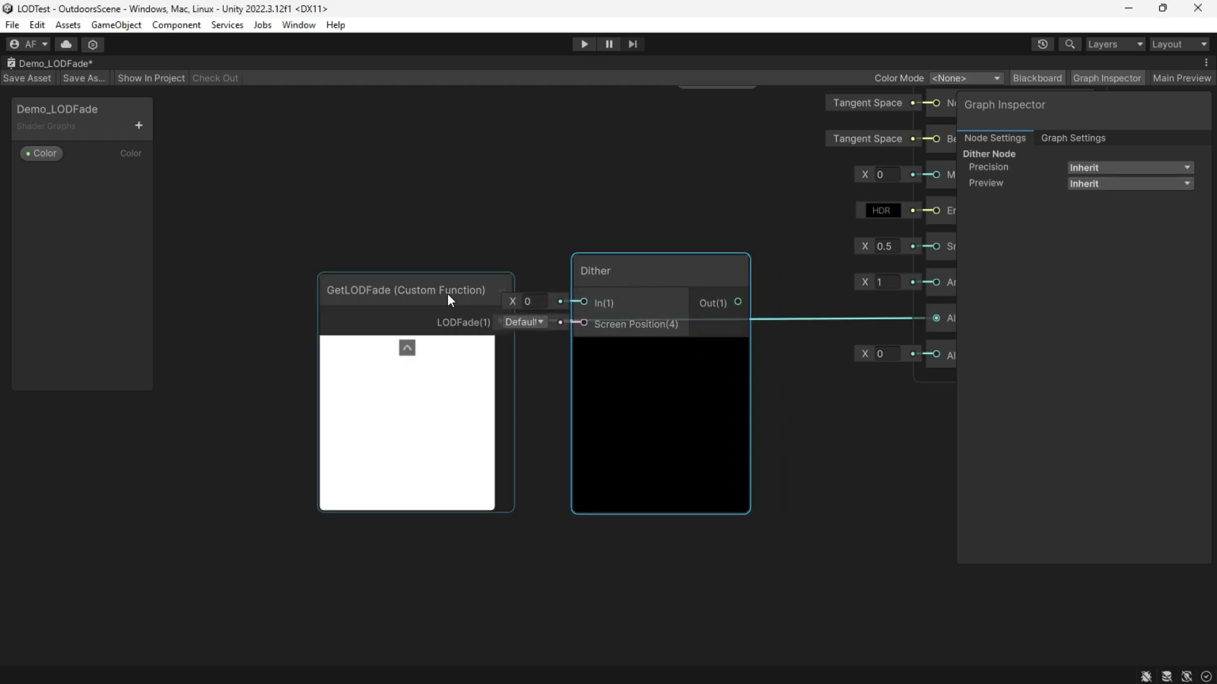
pyautogui.moveTo(447, 294); pyautogui.dragTo(323, 264)
pyautogui.moveTo(383, 292); pyautogui.dragTo(591, 303)
# Step: Add a Screen Position node in Default mode and connect it to the Dither node's Screen Position input
pyautogui.press('space')
pyautogui.write('screen')
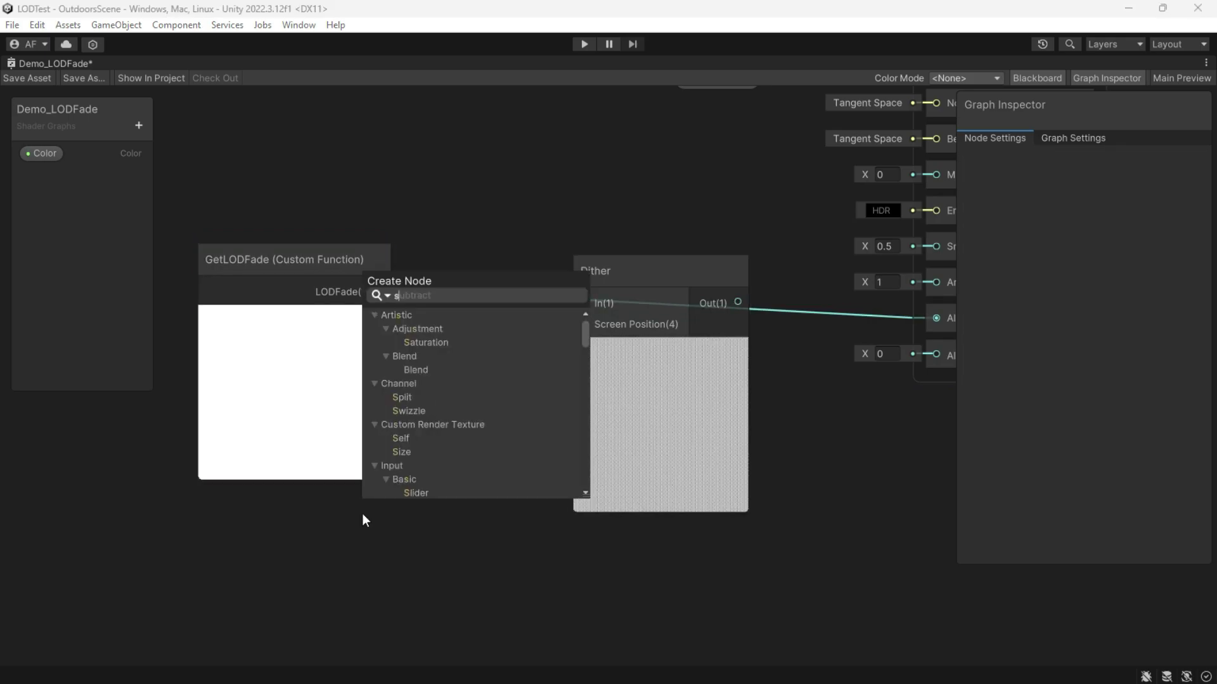
pyautogui.press('Return')
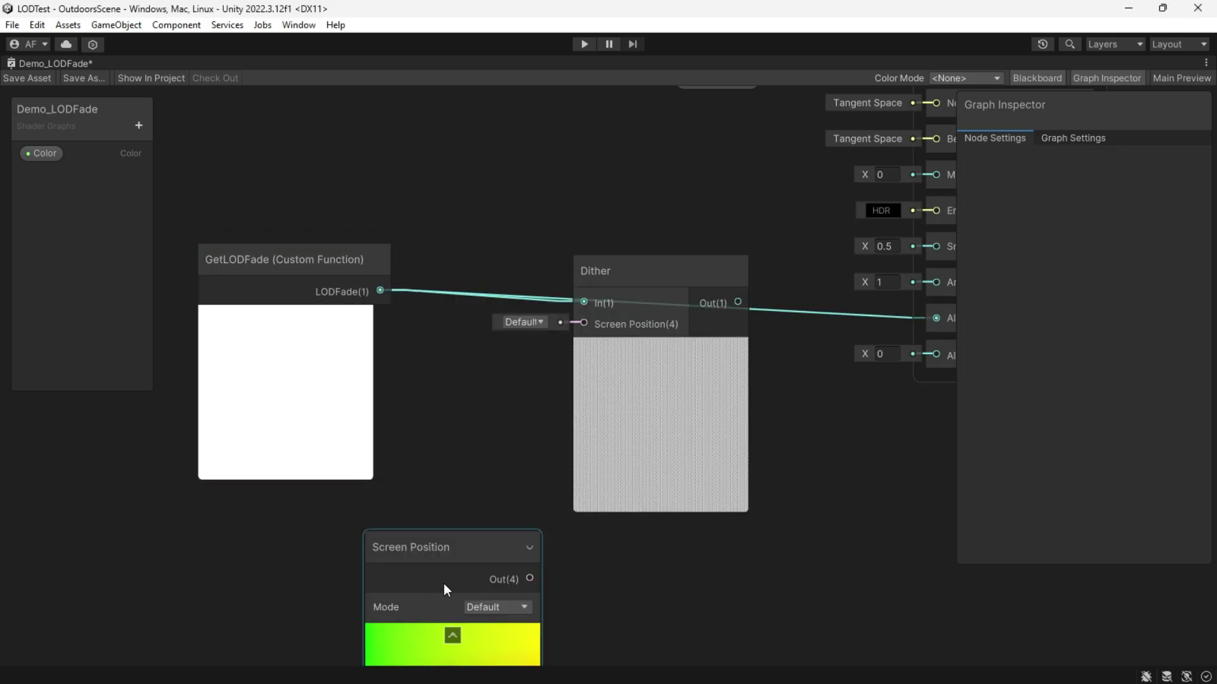
pyautogui.moveTo(425, 568); pyautogui.dragTo(326, 524)
pyautogui.moveTo(428, 533); pyautogui.dragTo(584, 323)
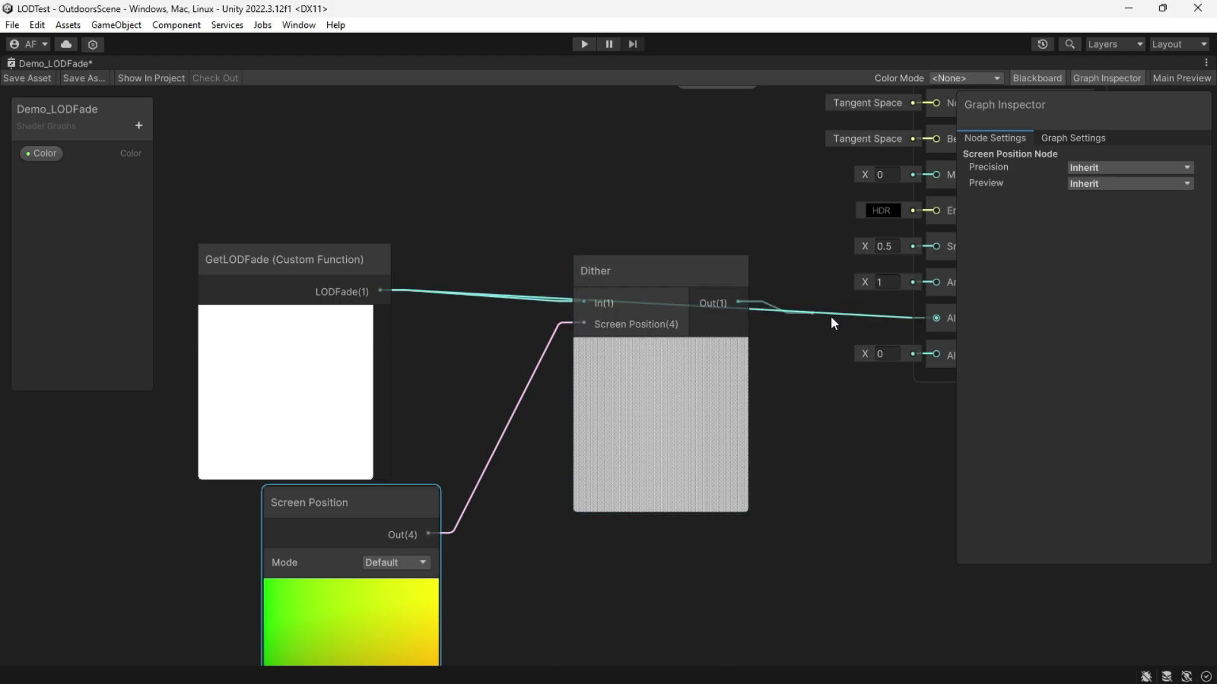
# Step: Connect the Dither output to the Fragment Alpha in place of LODFade and save the graph asset
pyautogui.scroll(-2, 774, 519)
pyautogui.click(62, 67)
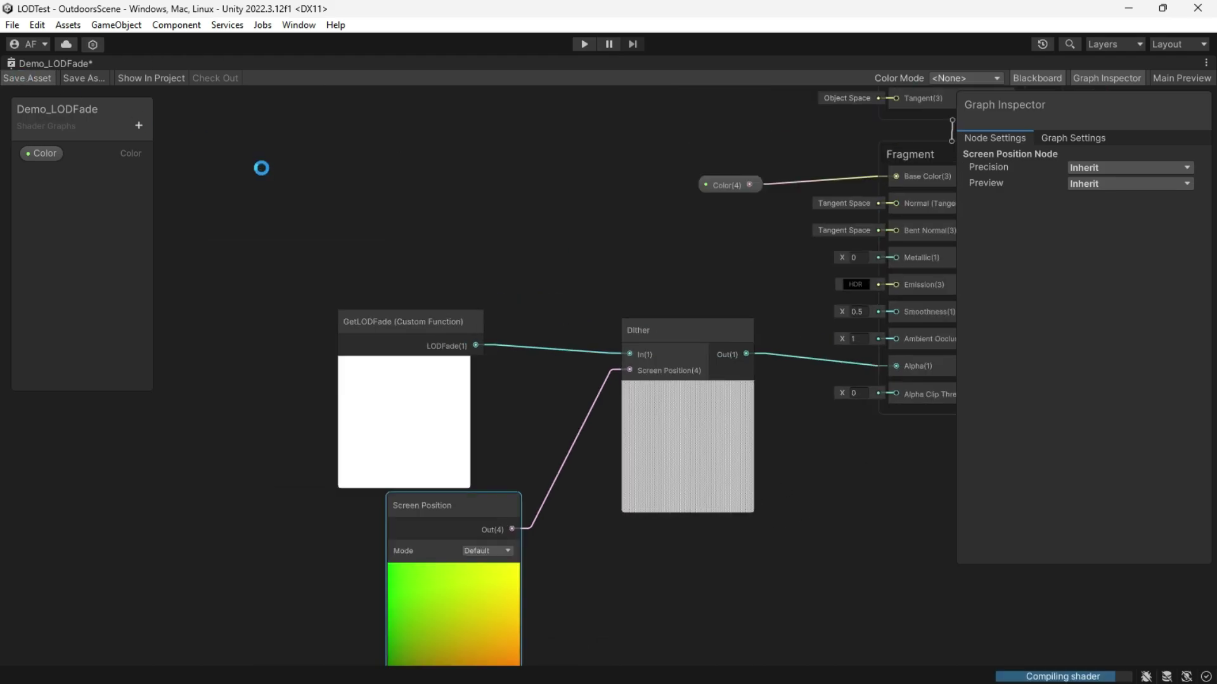
pyautogui.click(446, 371)
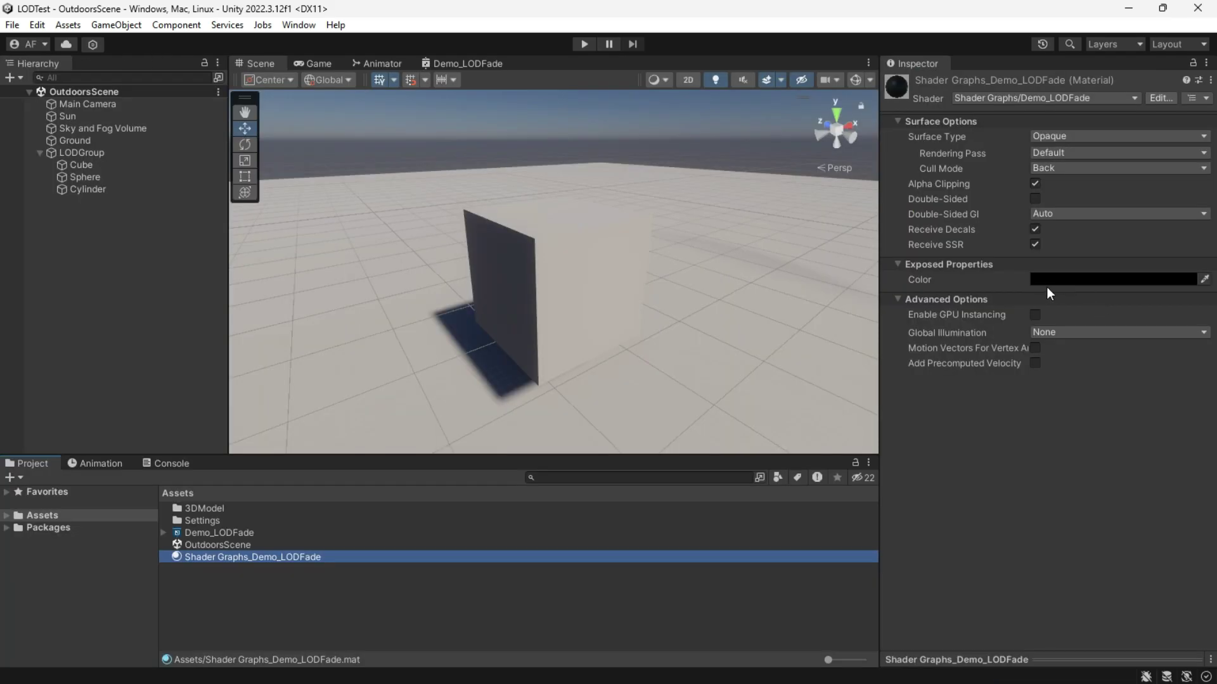
# Step: Set the Color of the Shader Graphs_Demo_LODFade material to a salmon pink
pyautogui.click(1059, 281)
pyautogui.click(1104, 363)
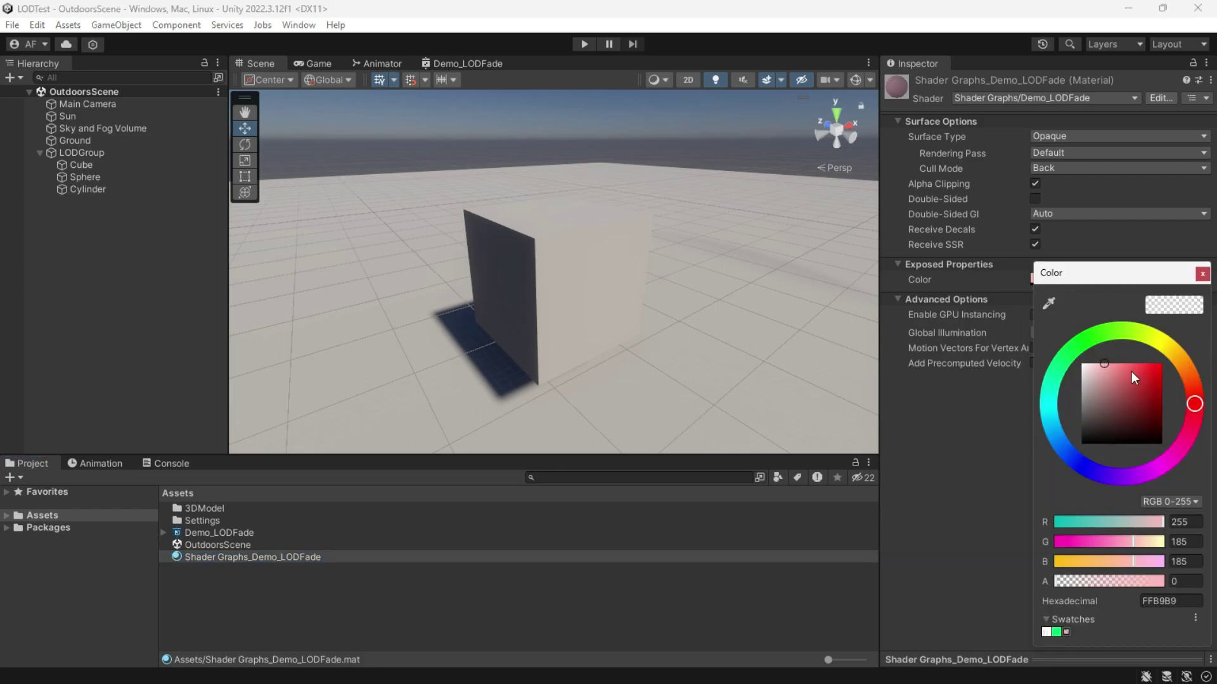
pyautogui.click(1120, 363)
pyautogui.click(1201, 274)
# Step: Assign the Shader Graphs_Demo_LODFade material to the Sphere and the Cube under LODGroup
pyautogui.click(95, 166)
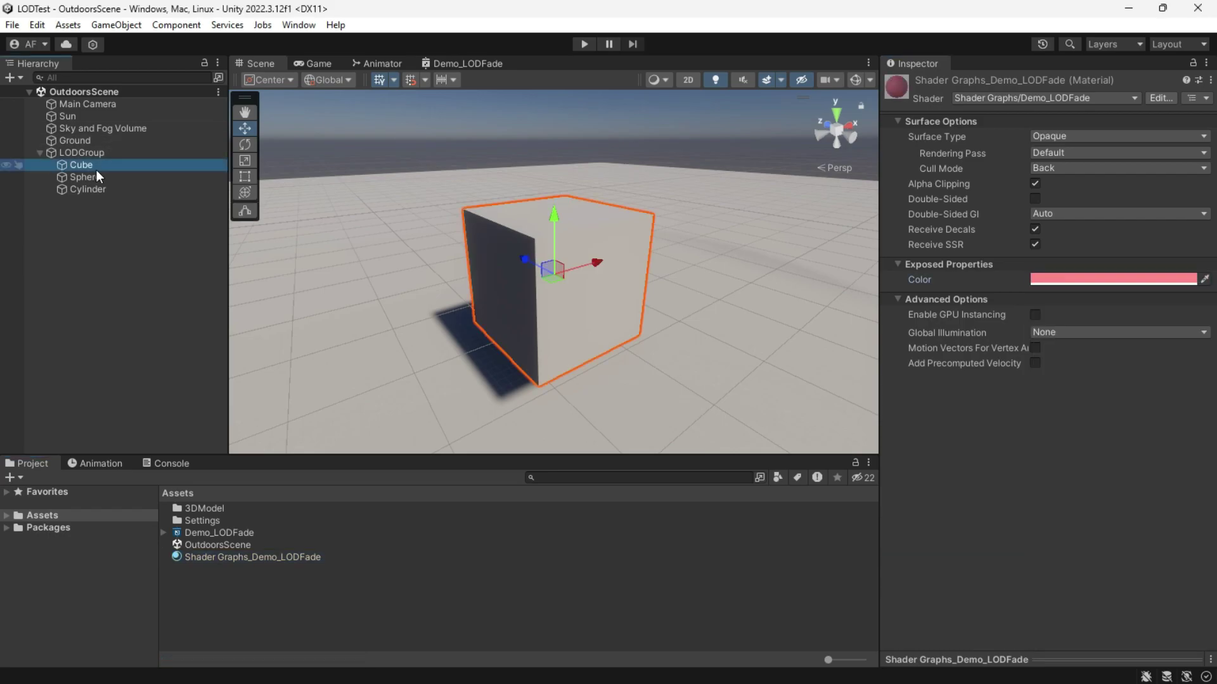
pyautogui.click(97, 177)
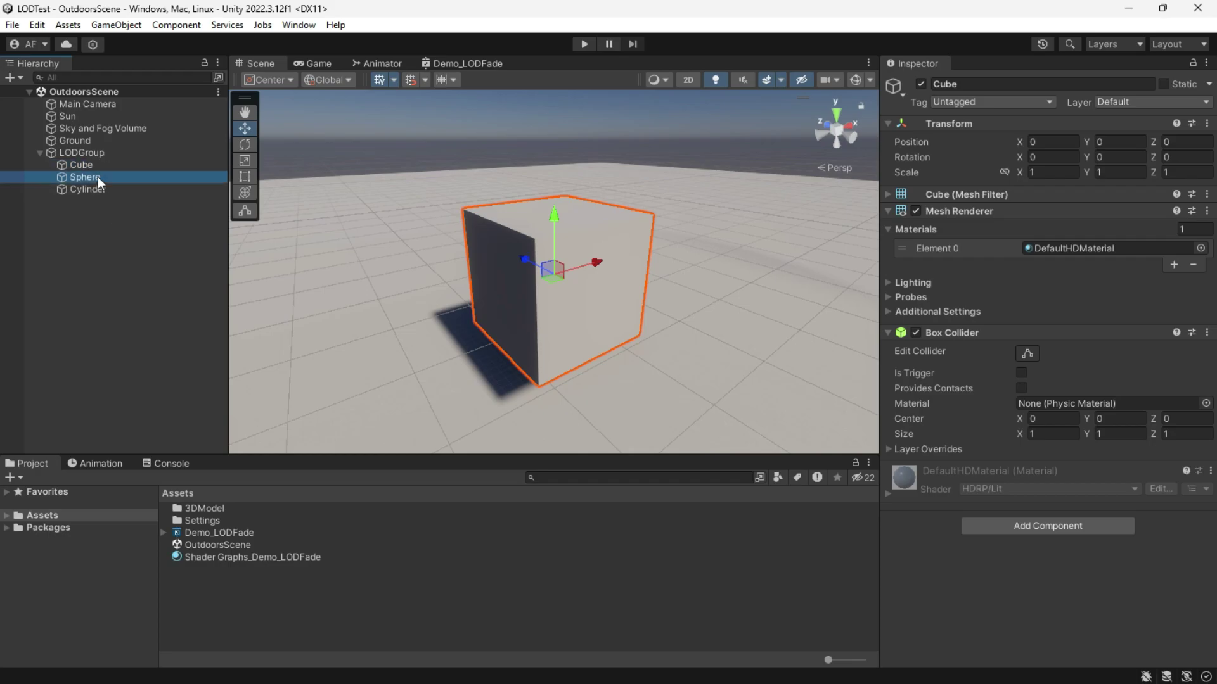
pyautogui.click(95, 190)
pyautogui.click(98, 180)
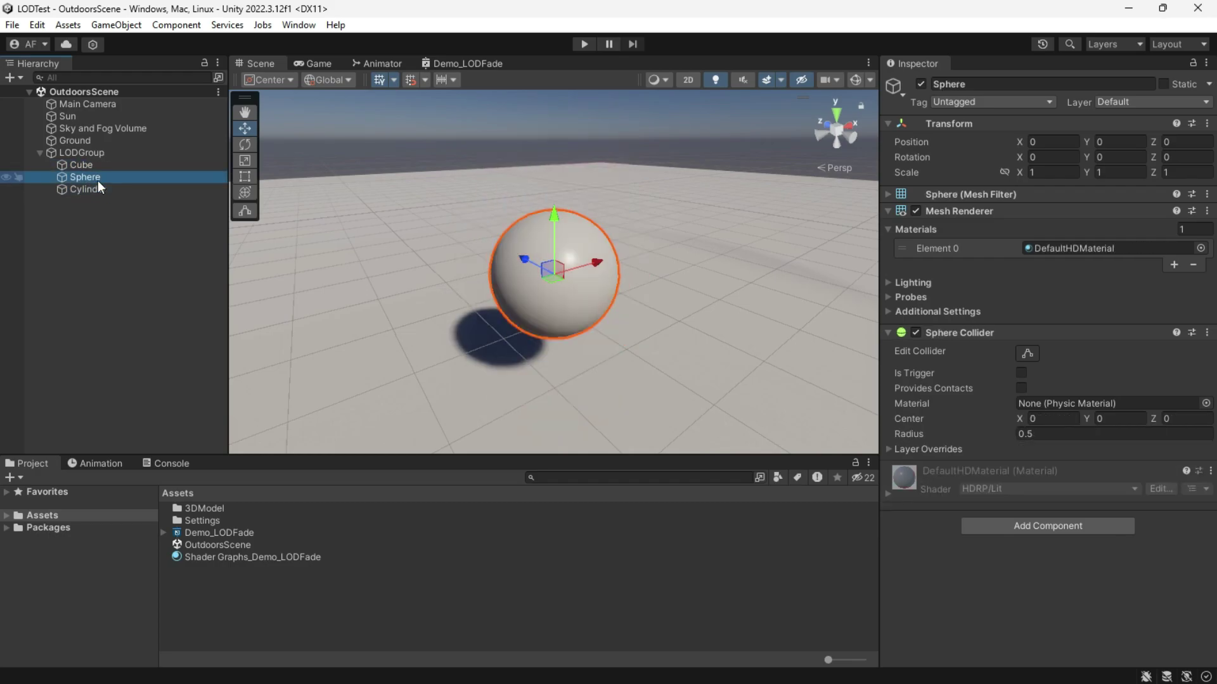
pyautogui.moveTo(247, 558); pyautogui.dragTo(989, 564)
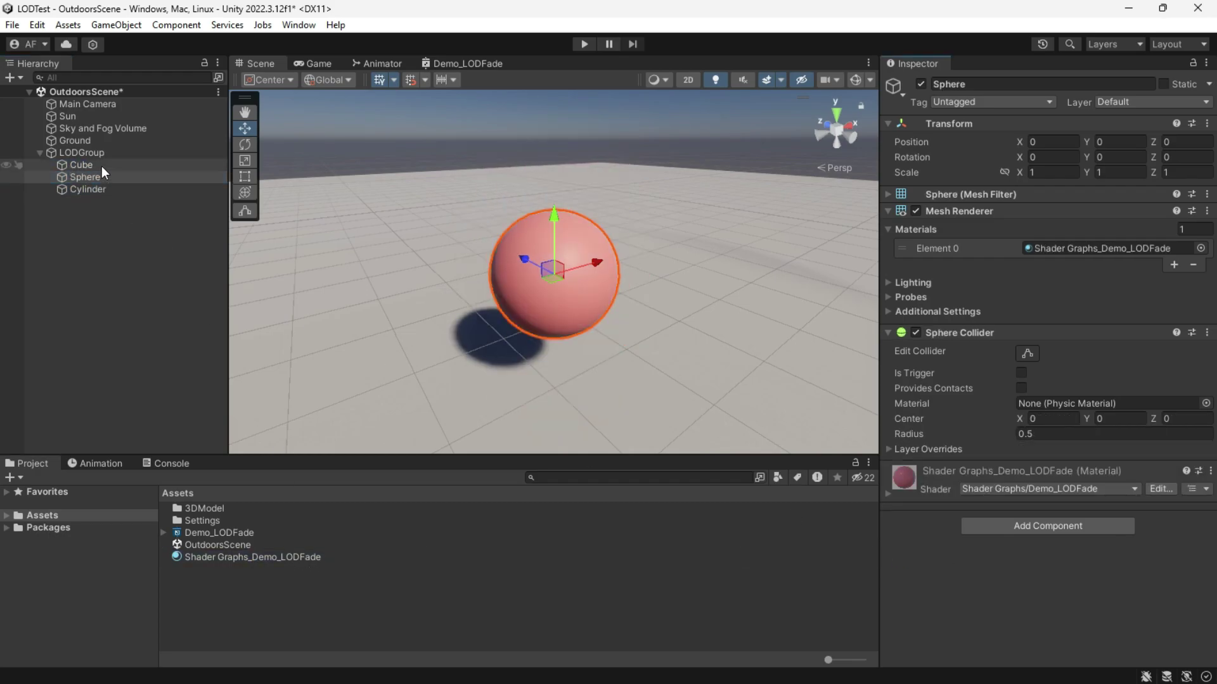
pyautogui.click(83, 165)
pyautogui.moveTo(285, 558); pyautogui.dragTo(565, 314)
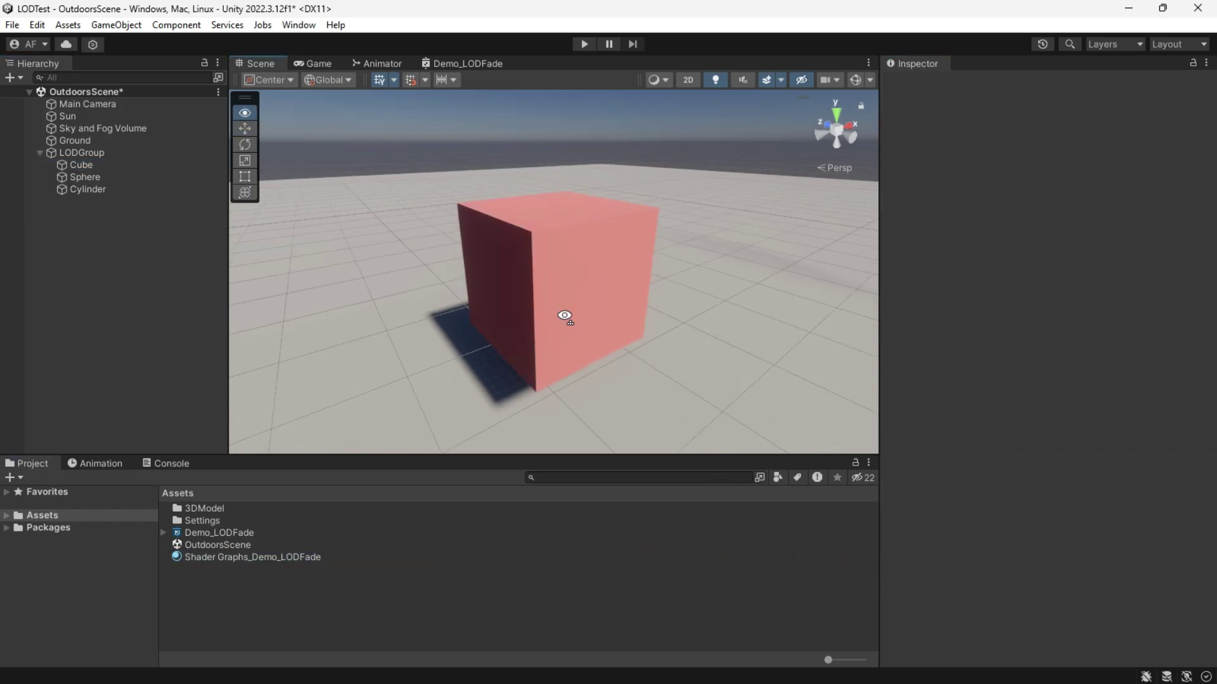
# Step: Examine the dithered cross-fade between the LOD meshes by varying the viewing distance in the scene
pyautogui.press('s')
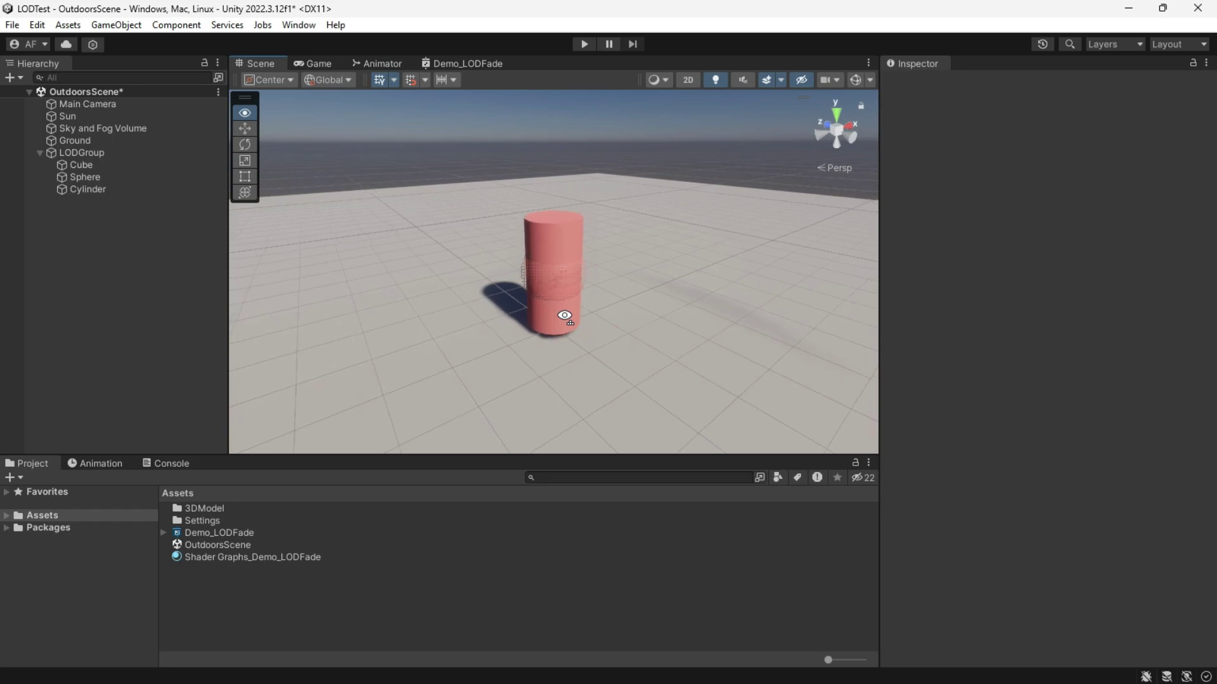
pyautogui.press('s')
pyautogui.press('w')
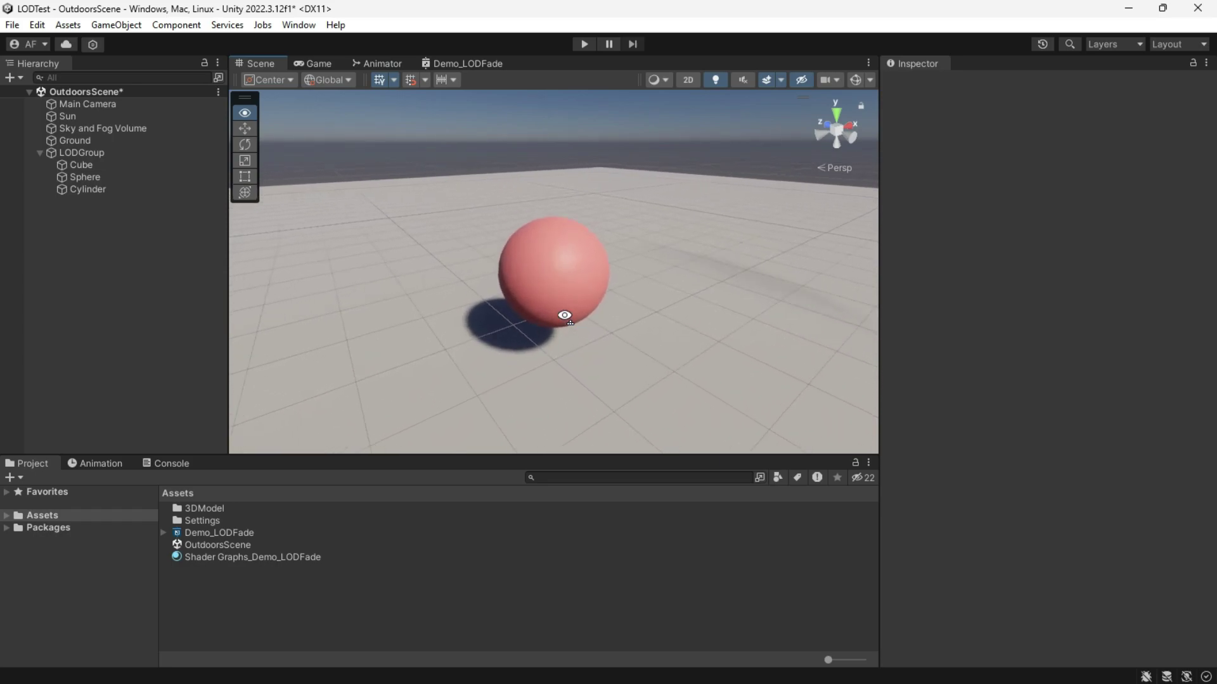
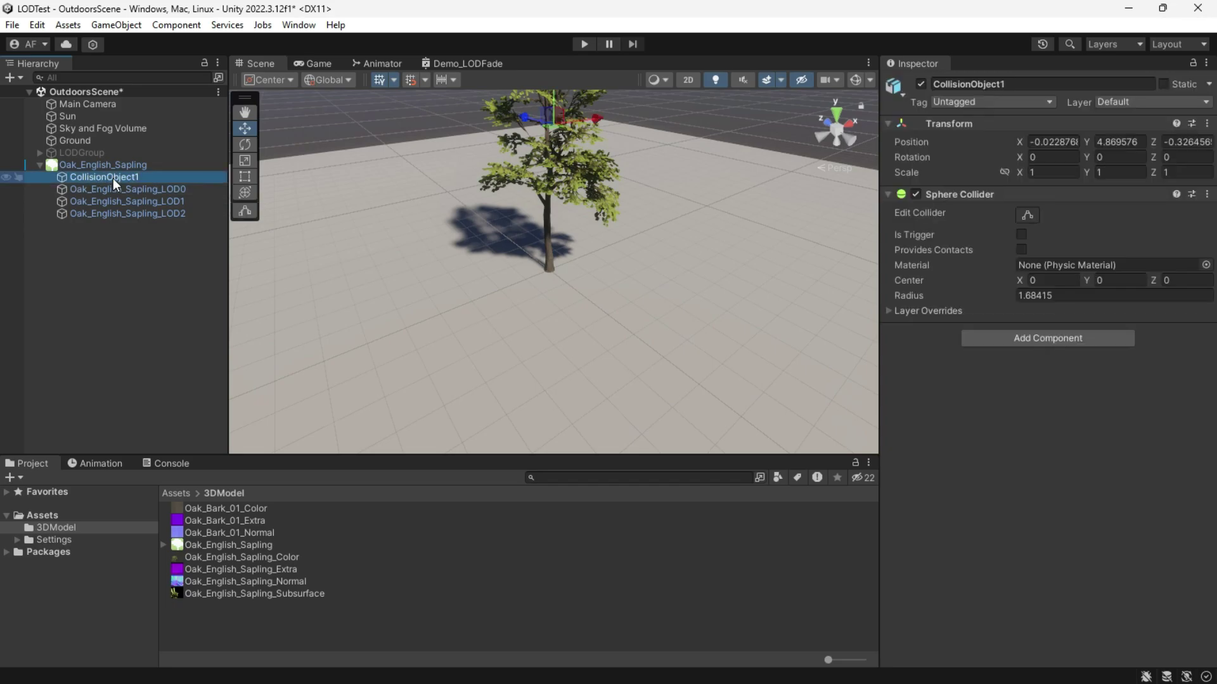
# Step: Save the scene's Oak_English_Sapling object as a prefab variant in the 3DModel folder
pyautogui.click(63, 165)
pyautogui.moveTo(62, 164); pyautogui.dragTo(247, 614)
pyautogui.moveTo(466, 287); pyautogui.dragTo(534, 162, button='right')
pyautogui.press('s')
pyautogui.scroll(-3, 538, 222)
pyautogui.scroll(2, 543, 236)
pyautogui.press('w')
# Step: Inspect the Fade Mode options and the LOD 0 settings in the Oak_English_Sapling prefab's LOD Group
pyautogui.click(1038, 319)
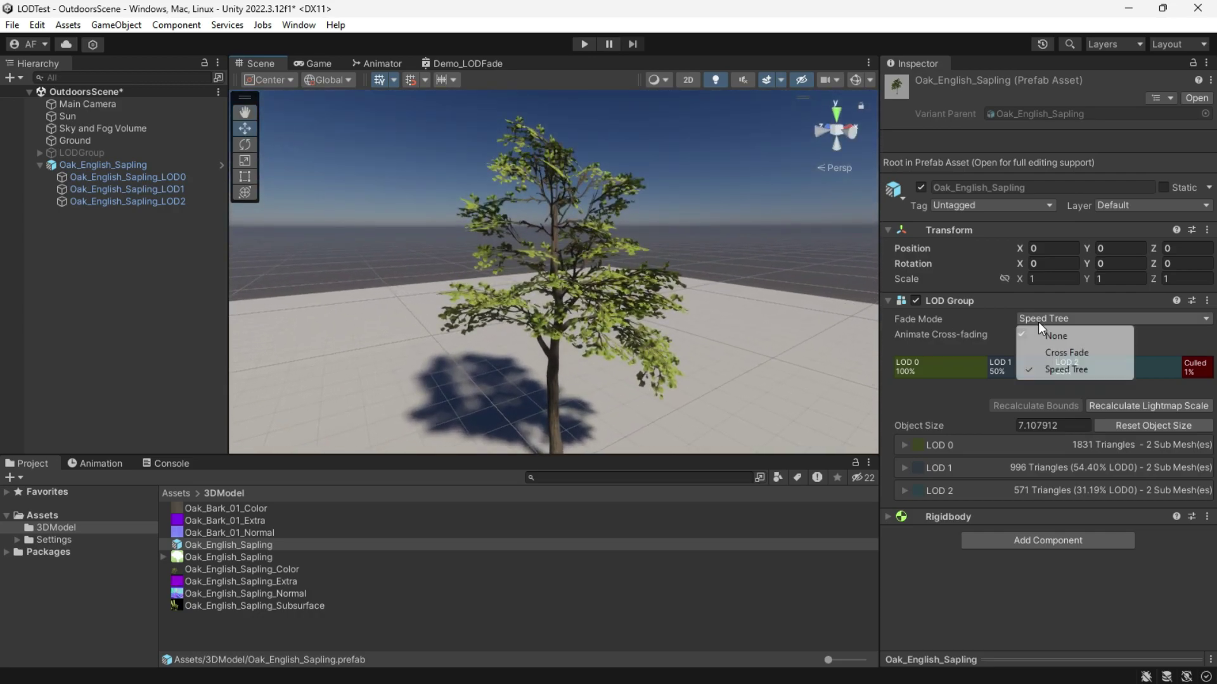
pyautogui.click(996, 519)
pyautogui.click(903, 443)
pyautogui.click(902, 443)
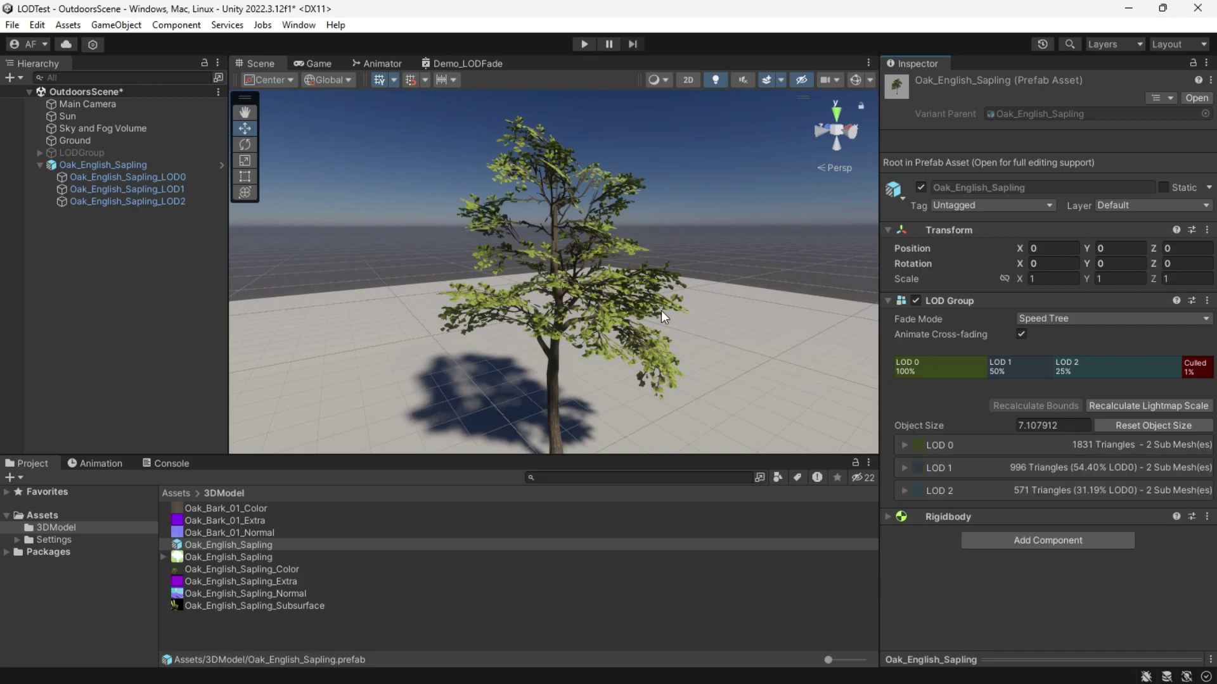
# Step: Open the SpeedTree8 shader graph from the Oak_Bark_01 material of Oak_English_Sapling_LOD0 and view it maximized
pyautogui.scroll(-5, 678, 317)
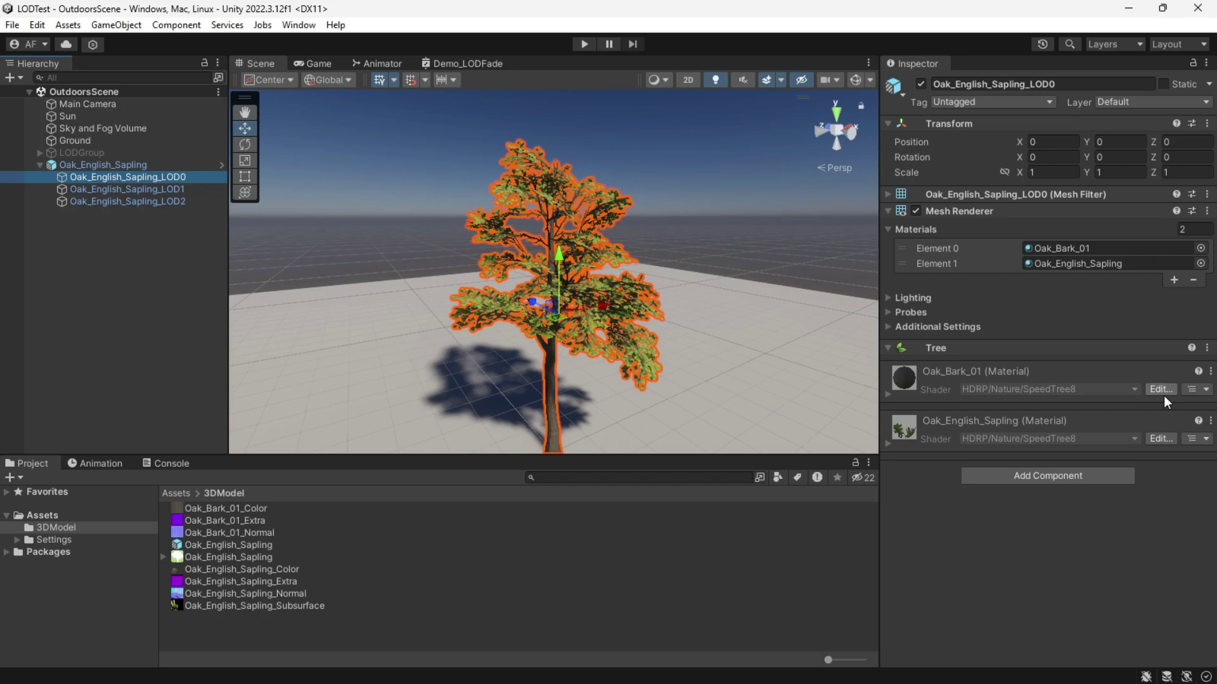
pyautogui.click(1160, 390)
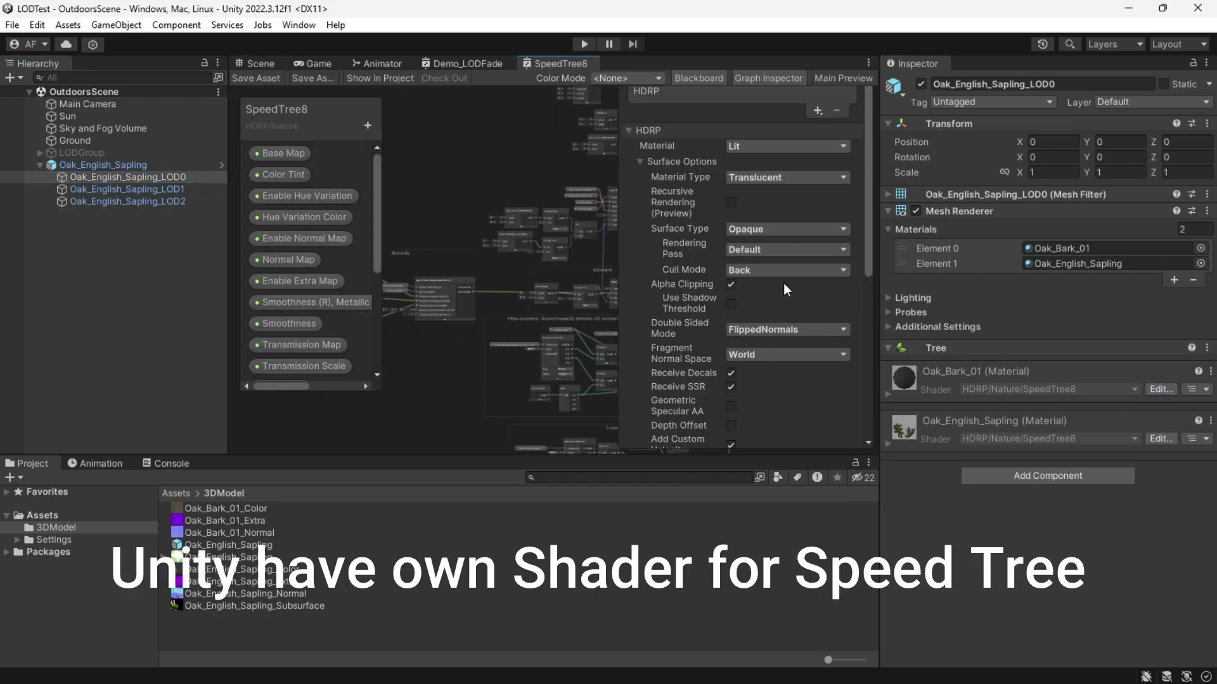
pyautogui.click(868, 62)
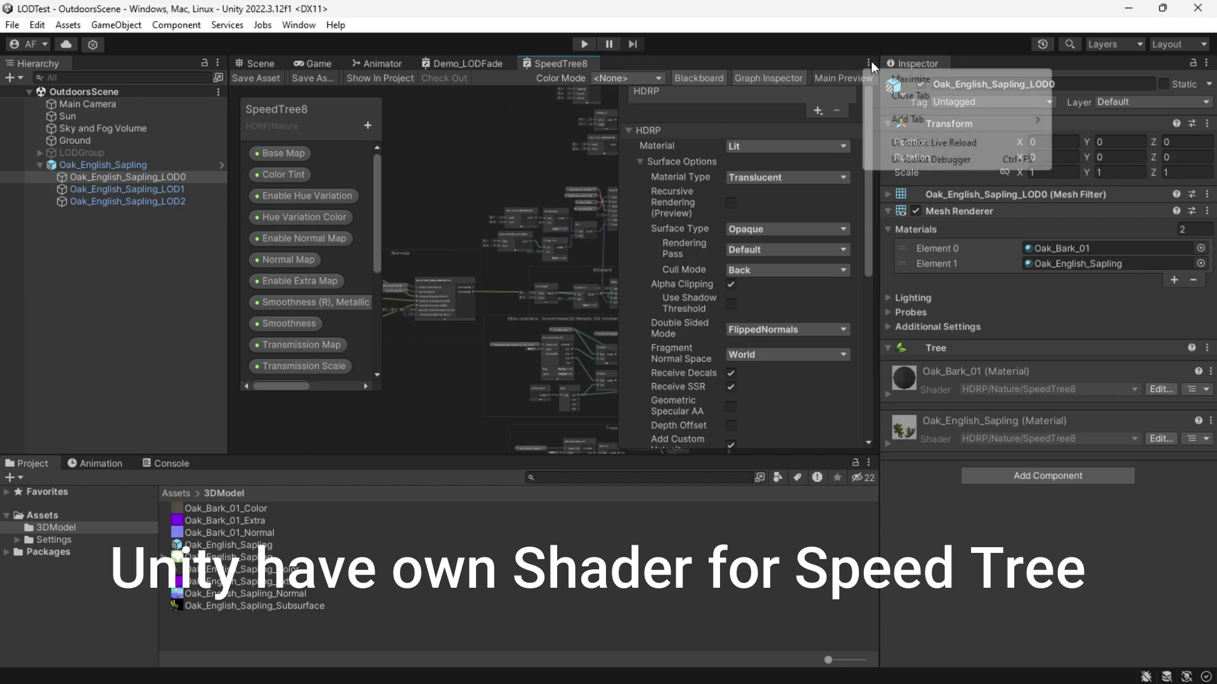
pyautogui.click(887, 78)
pyautogui.scroll(5, 634, 488)
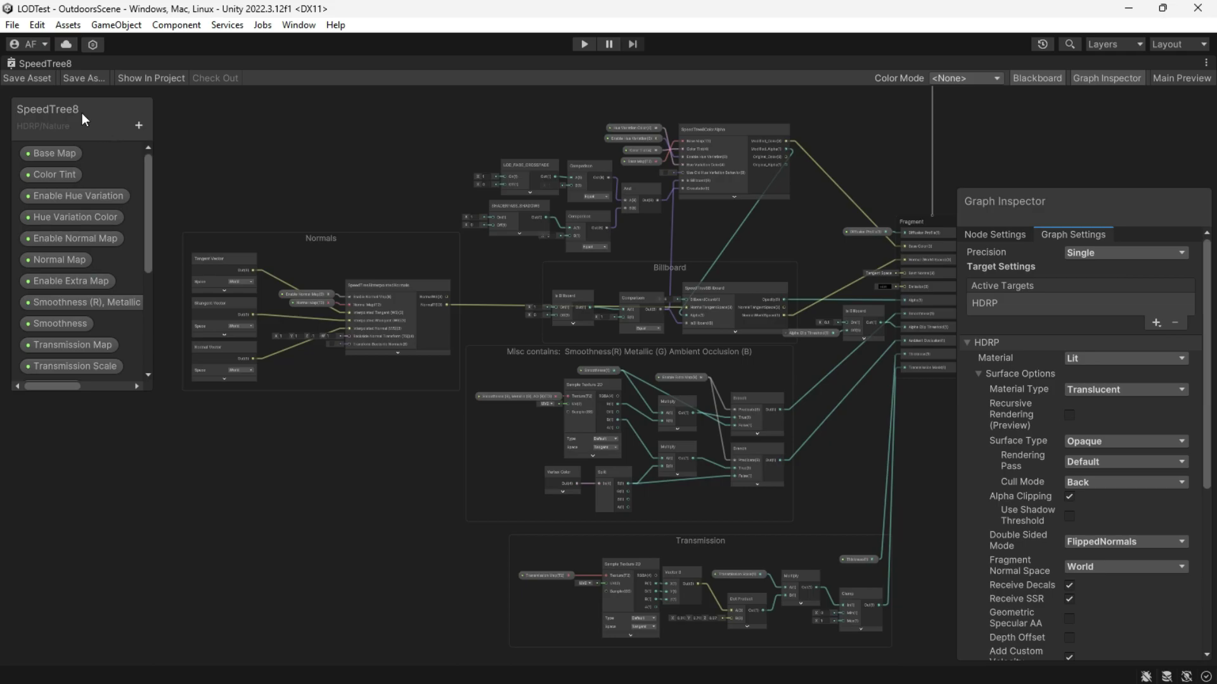
# Step: Restore the normal editor layout and locate the SpeedTree8 shader asset in the project packages
pyautogui.click(1205, 63)
pyautogui.click(1074, 82)
pyautogui.click(1209, 374)
pyautogui.click(1111, 389)
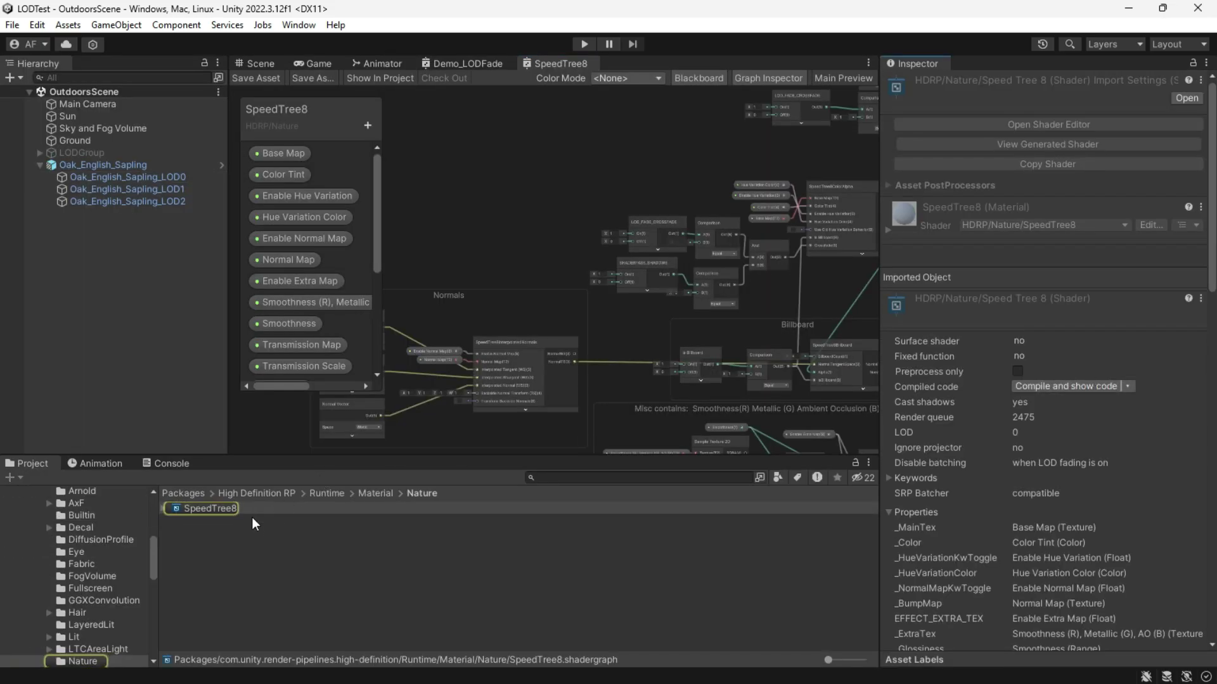
# Step: Copy the SpeedTree8 shader graph into the Assets folder and rename the copy Demo_SpeedTree8
pyautogui.click(220, 509)
pyautogui.scroll(10, 42, 535)
pyautogui.click(42, 515)
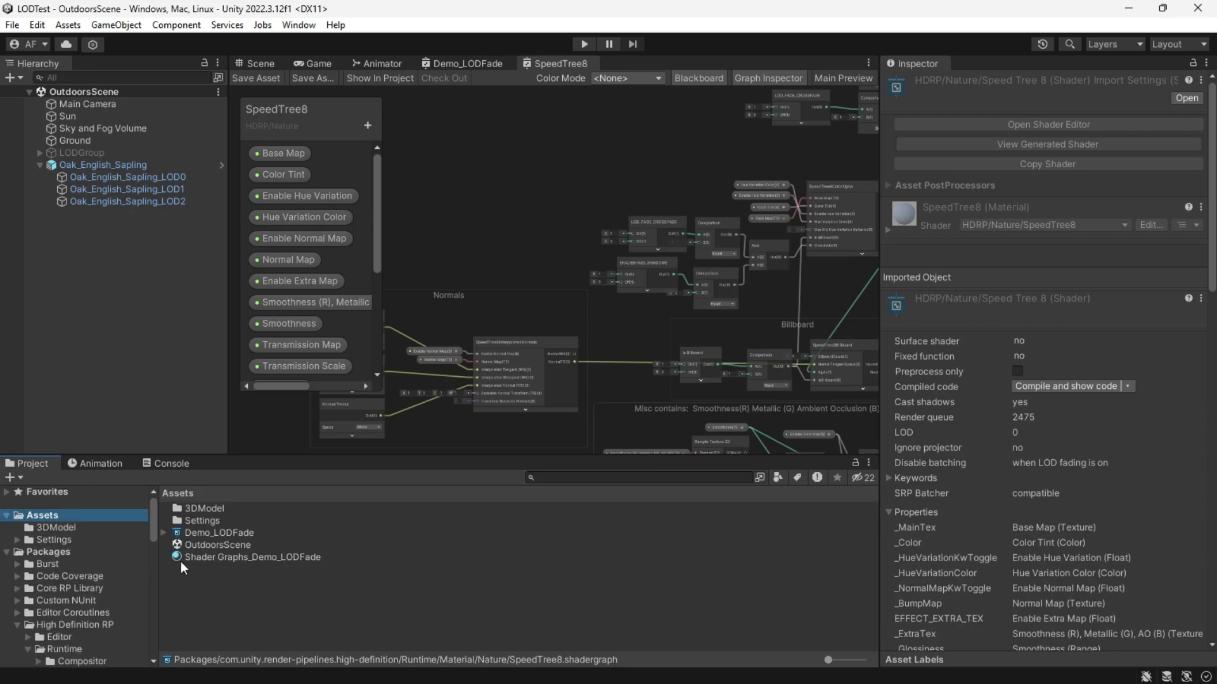
pyautogui.click(289, 594)
pyautogui.hotkey('ctrl', 'v')
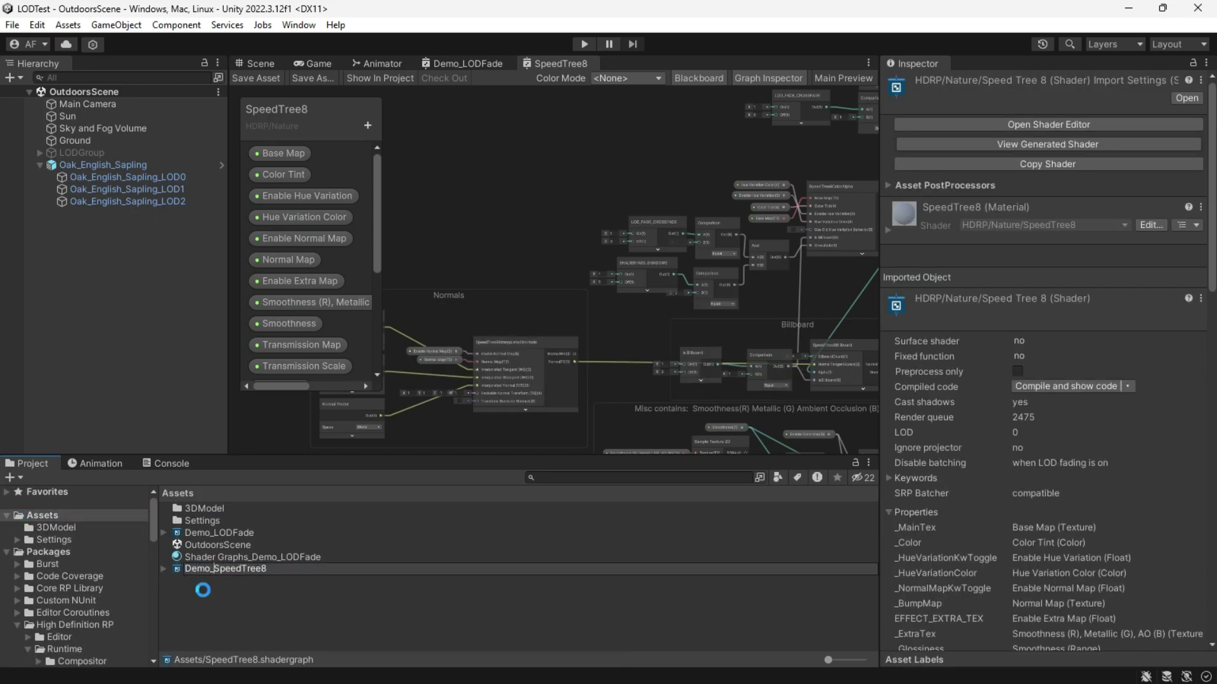
pyautogui.write('Demo_')
pyautogui.press('Return')
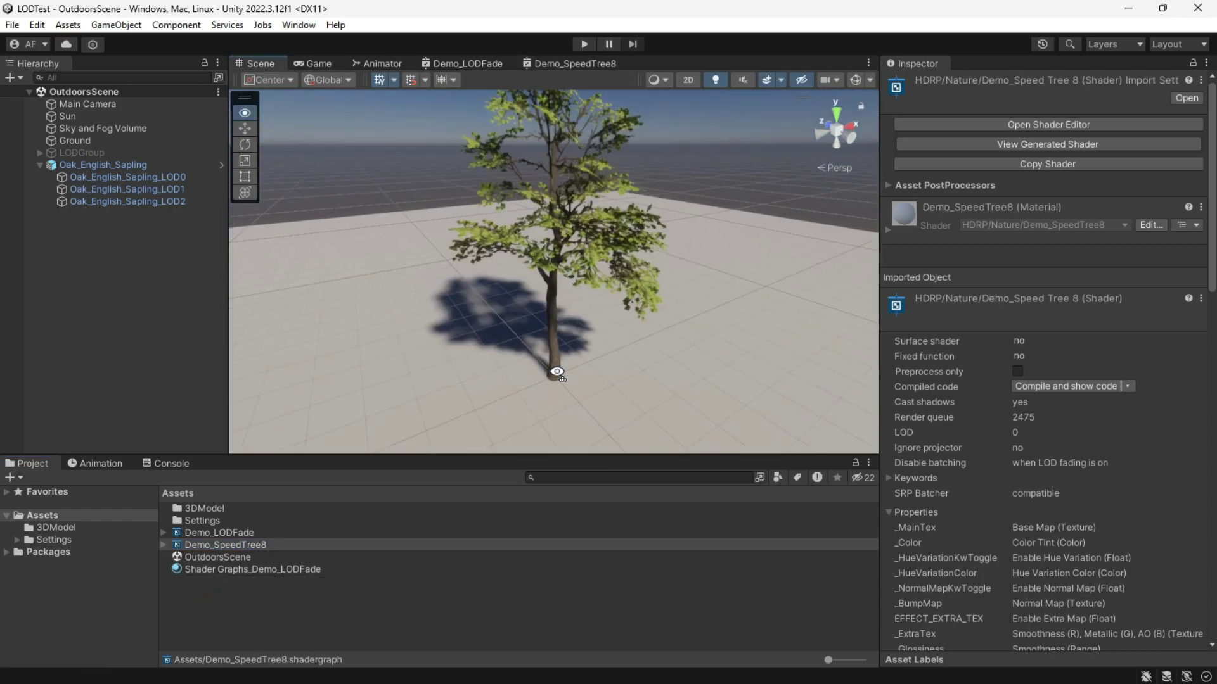
# Step: Extract the embedded materials of the Oak_English_Sapling SpeedTree model into the 3DModel folder
pyautogui.doubleClick(212, 510)
pyautogui.click(226, 556)
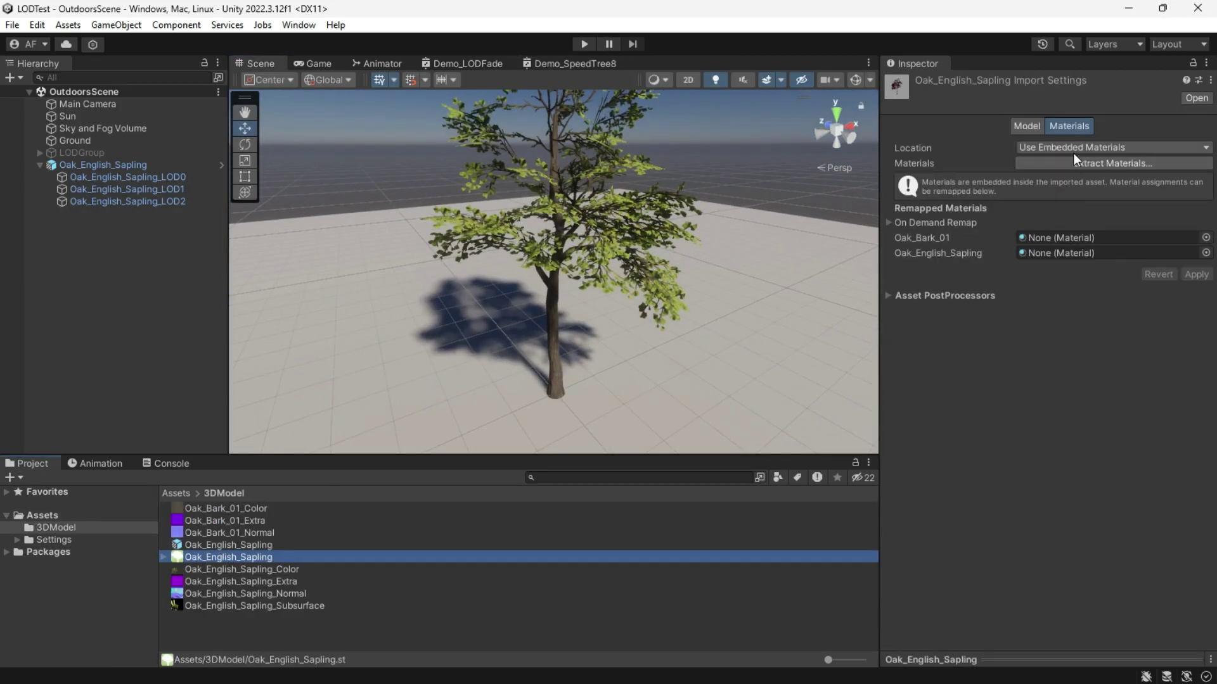
pyautogui.click(1099, 163)
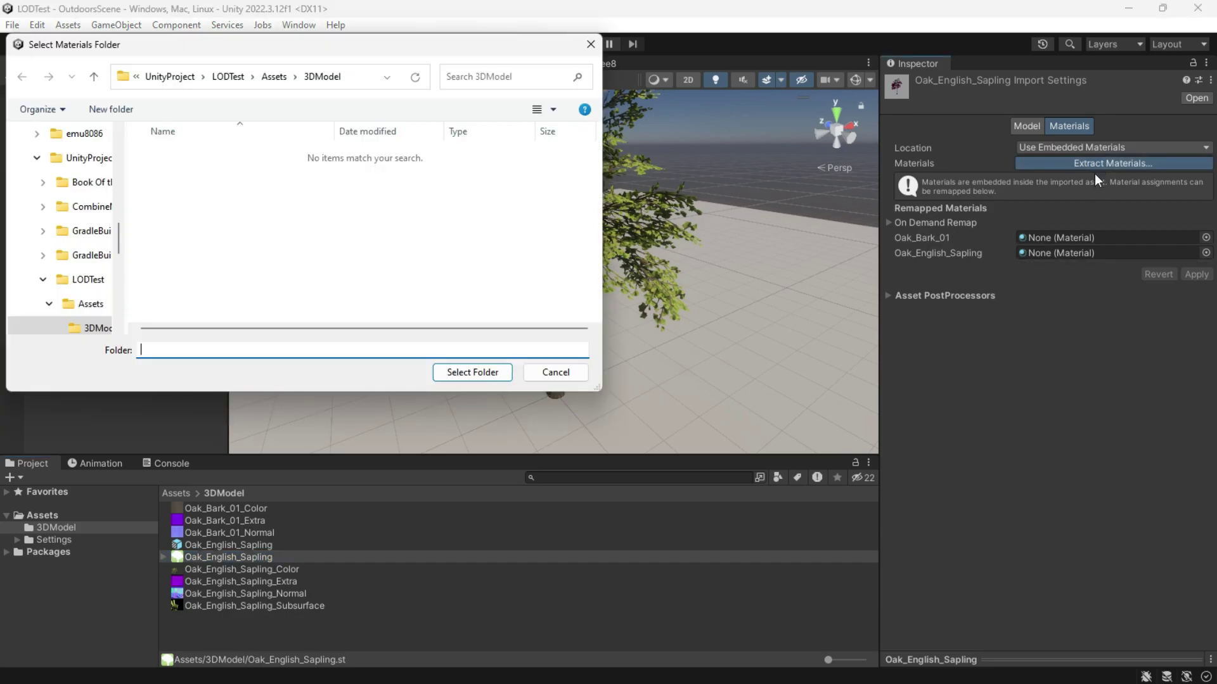
pyautogui.click(482, 374)
pyautogui.click(158, 463)
pyautogui.click(29, 464)
# Step: Assign the Demo_SpeedTree8 shader to the extracted Oak_Bark_01 material
pyautogui.click(234, 510)
pyautogui.click(1039, 98)
pyautogui.write('demo')
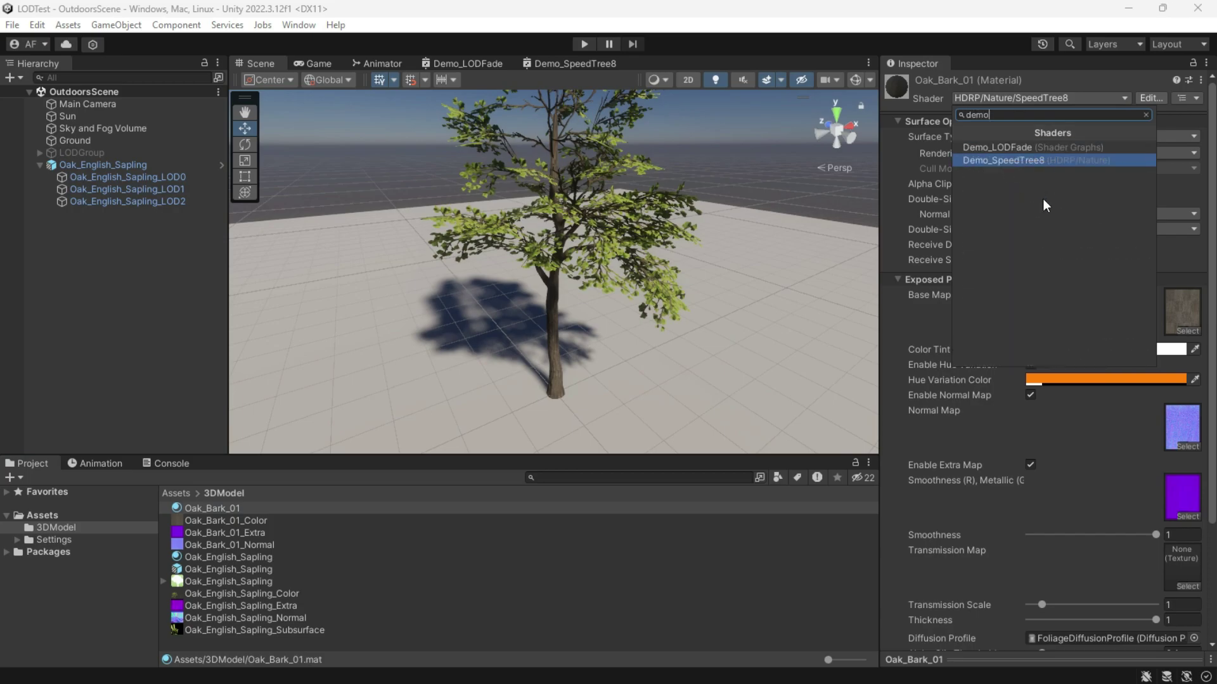
pyautogui.click(1041, 162)
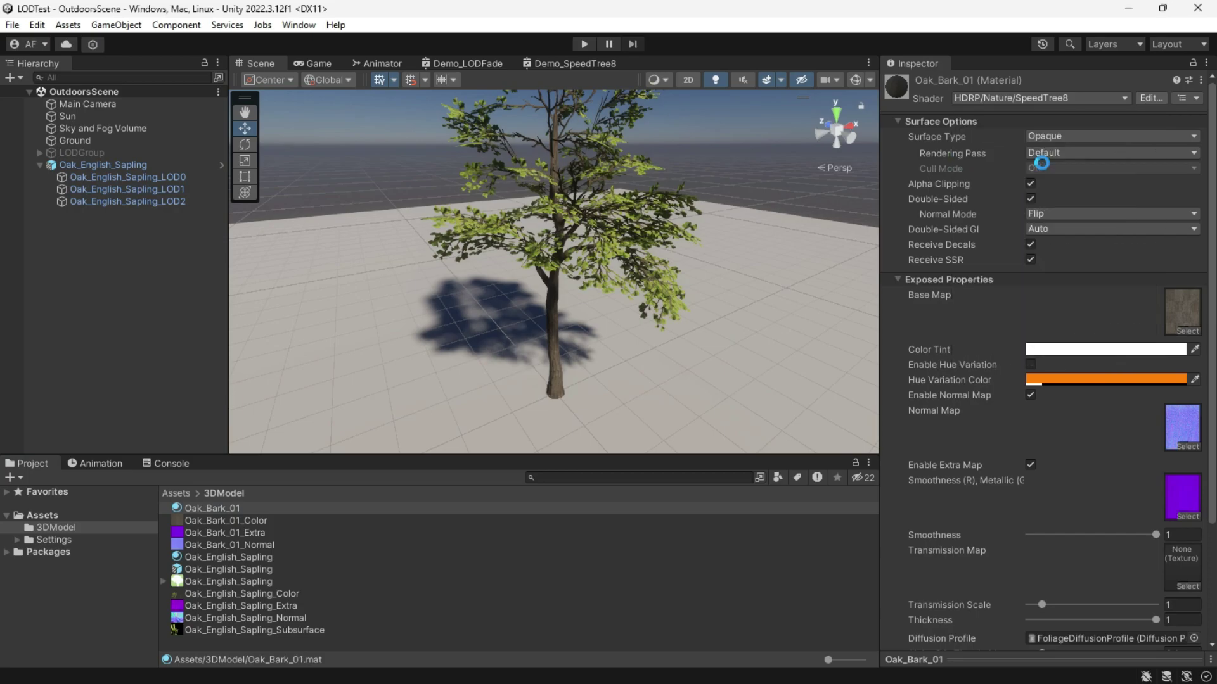
# Step: Assign the Demo_SpeedTree8 shader to the extracted Oak_English_Sapling material
pyautogui.click(234, 560)
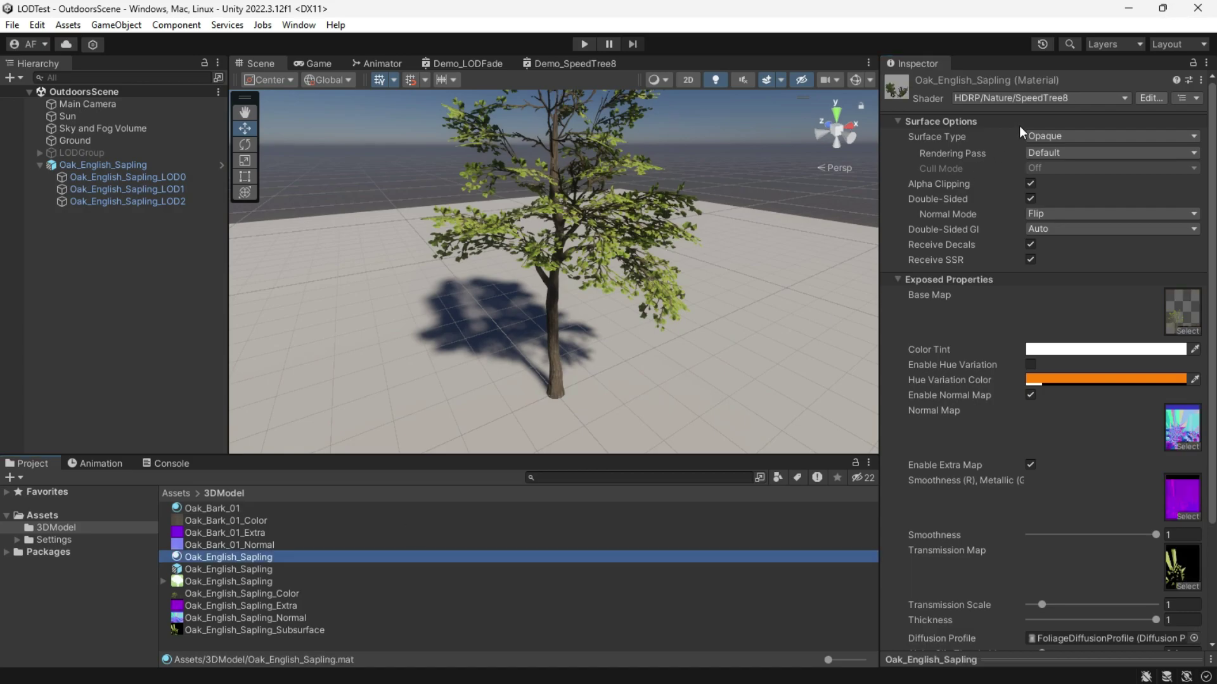
pyautogui.click(1019, 100)
pyautogui.write('demo')
pyautogui.click(1033, 161)
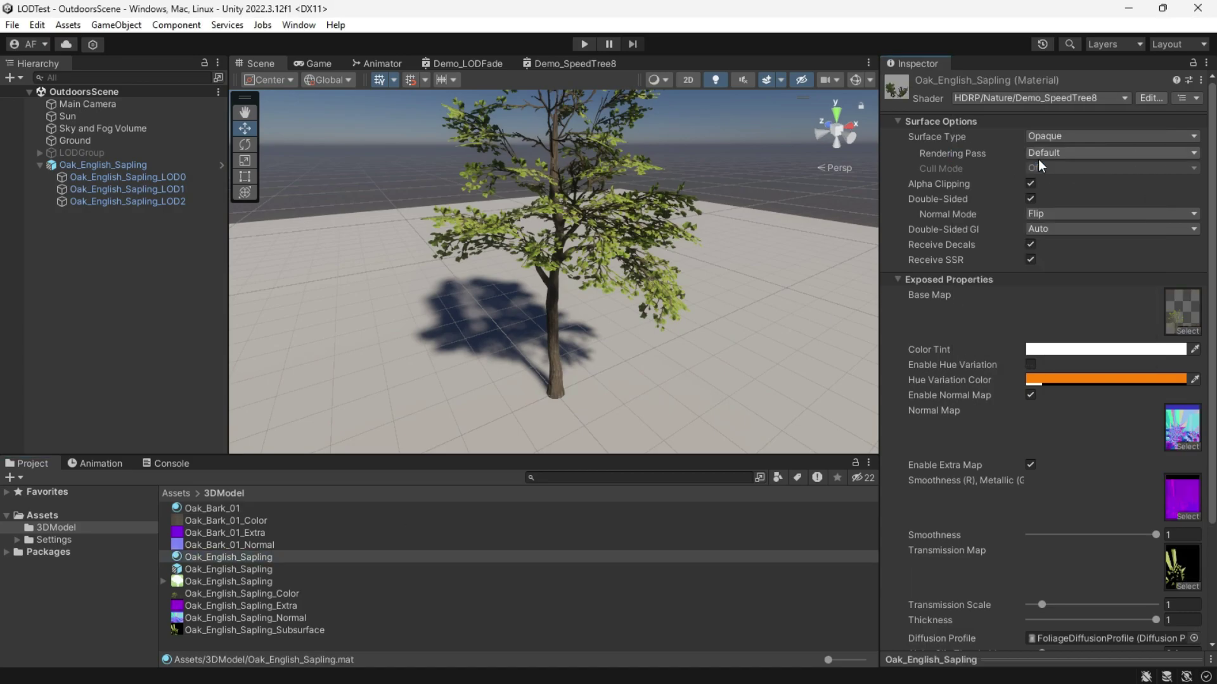
pyautogui.click(238, 508)
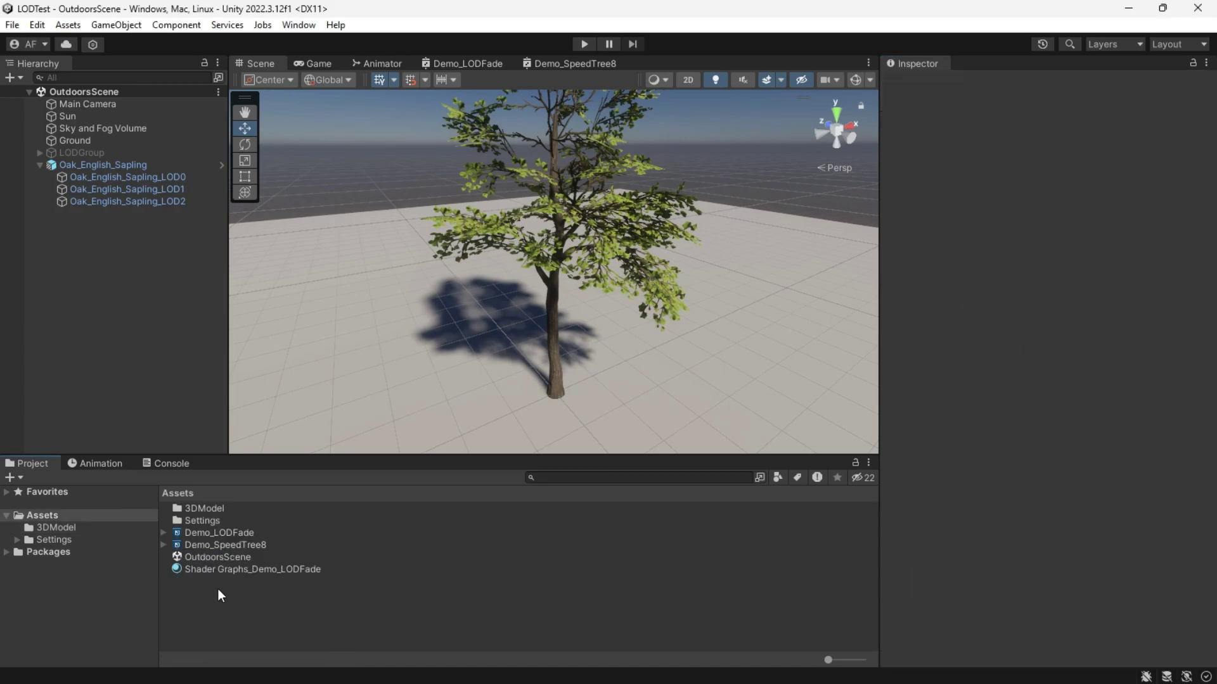
# Step: Open the Demo_SpeedTree8 graph maximized and paste in the connected GetLODFade, Screen Position and Dither nodes
pyautogui.click(250, 545)
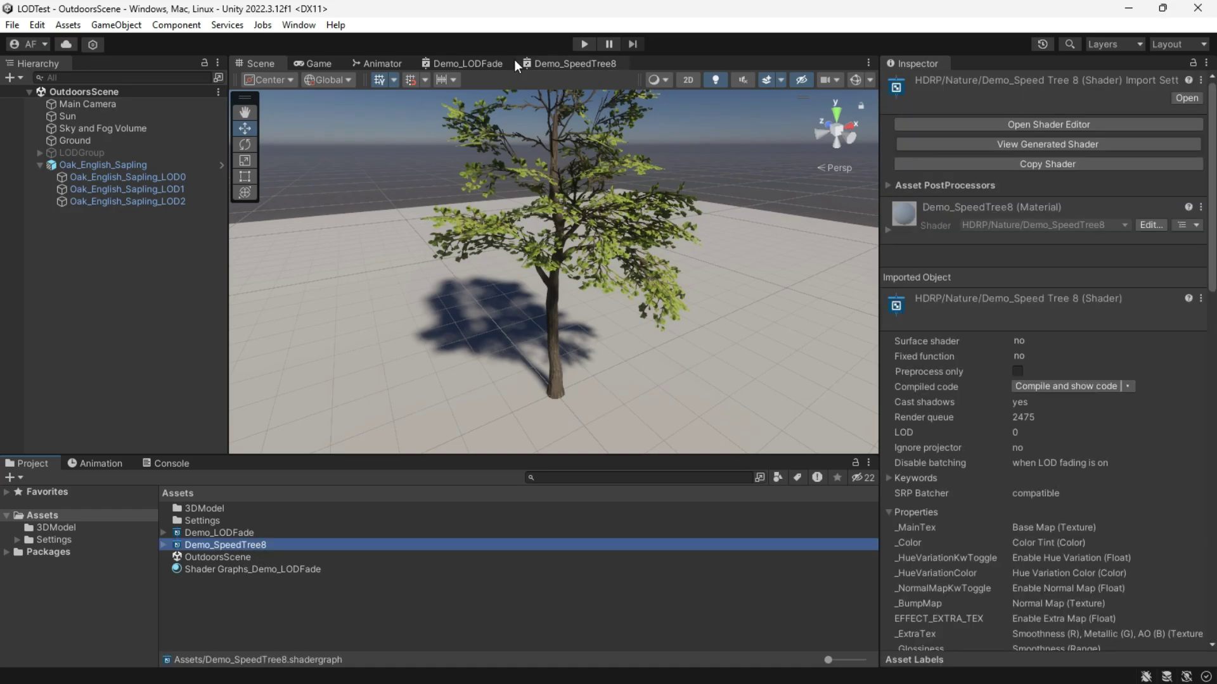
pyautogui.click(572, 64)
pyautogui.click(867, 61)
pyautogui.click(913, 81)
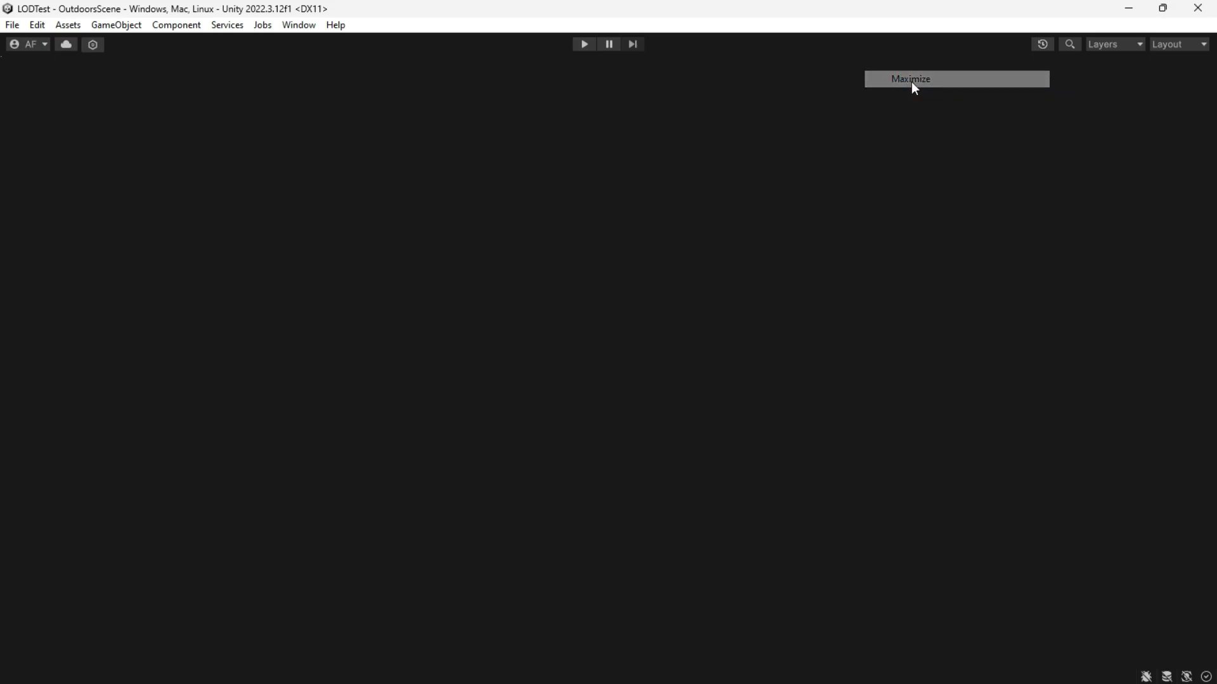
pyautogui.scroll(4, 528, 313)
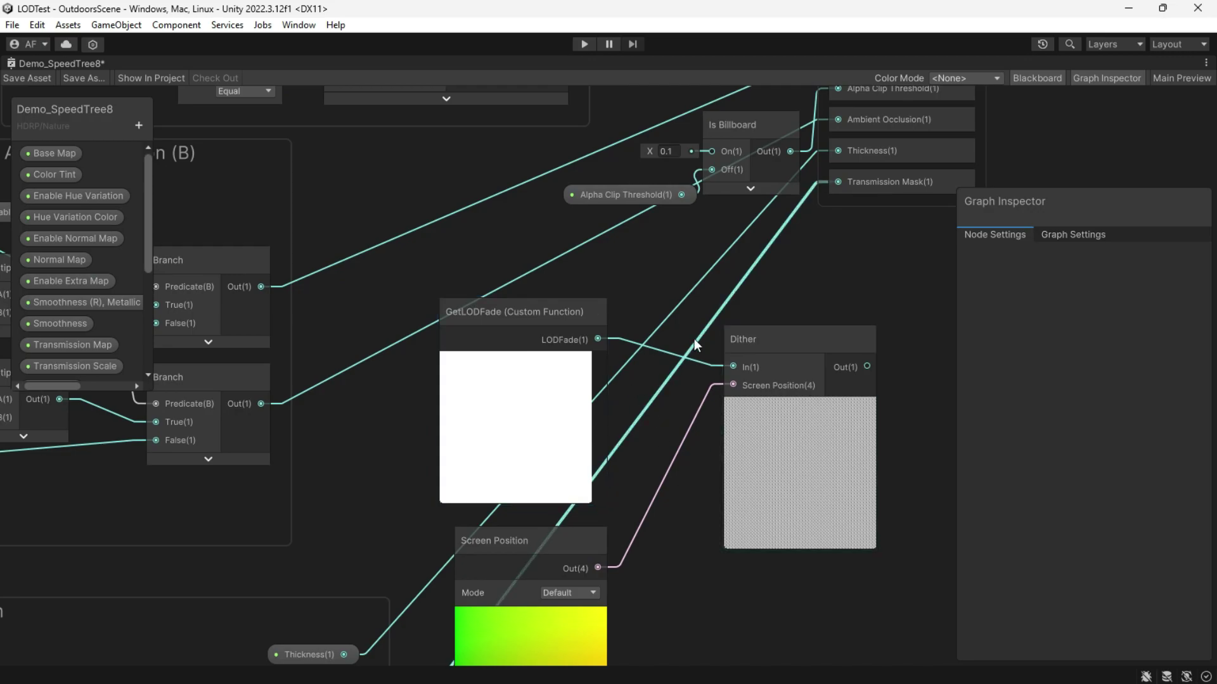
# Step: Add a Multiply node with the Dither output connected to its B input
pyautogui.moveTo(789, 282); pyautogui.dragTo(816, 406, button='middle')
pyautogui.moveTo(488, 287); pyautogui.dragTo(373, 487, button='middle')
pyautogui.scroll(2, 666, 358)
pyautogui.scroll(3, 769, 344)
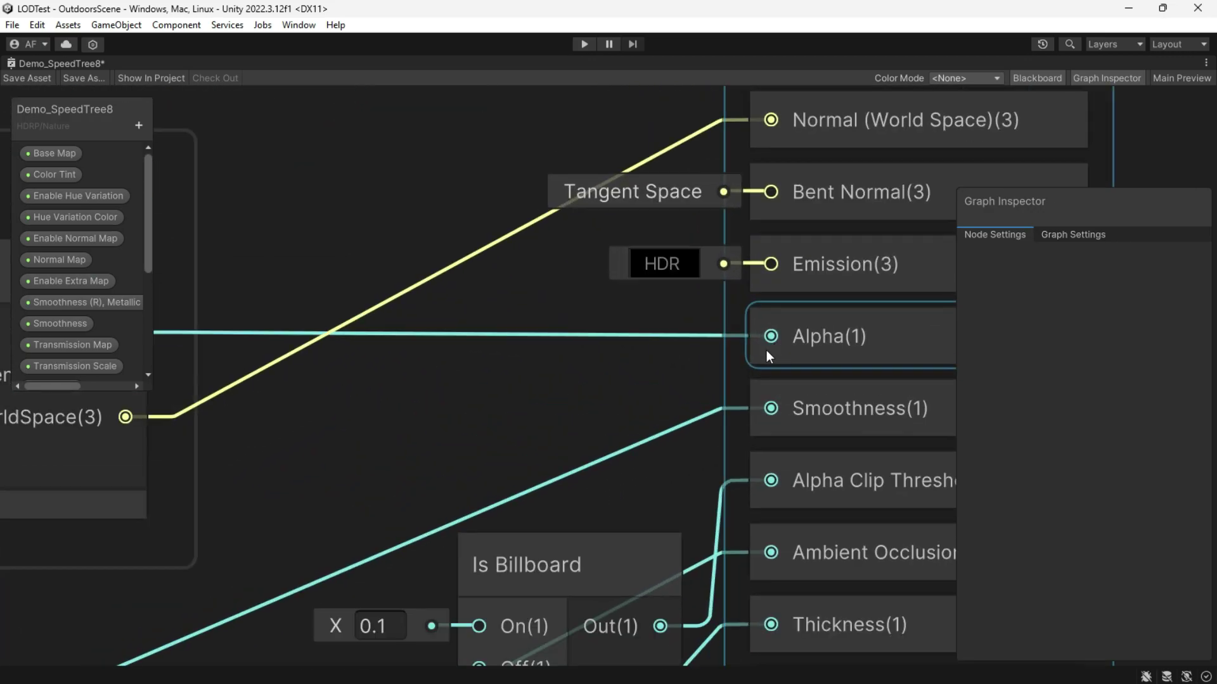
pyautogui.scroll(-5, 455, 382)
pyautogui.press('space')
pyautogui.write('mul')
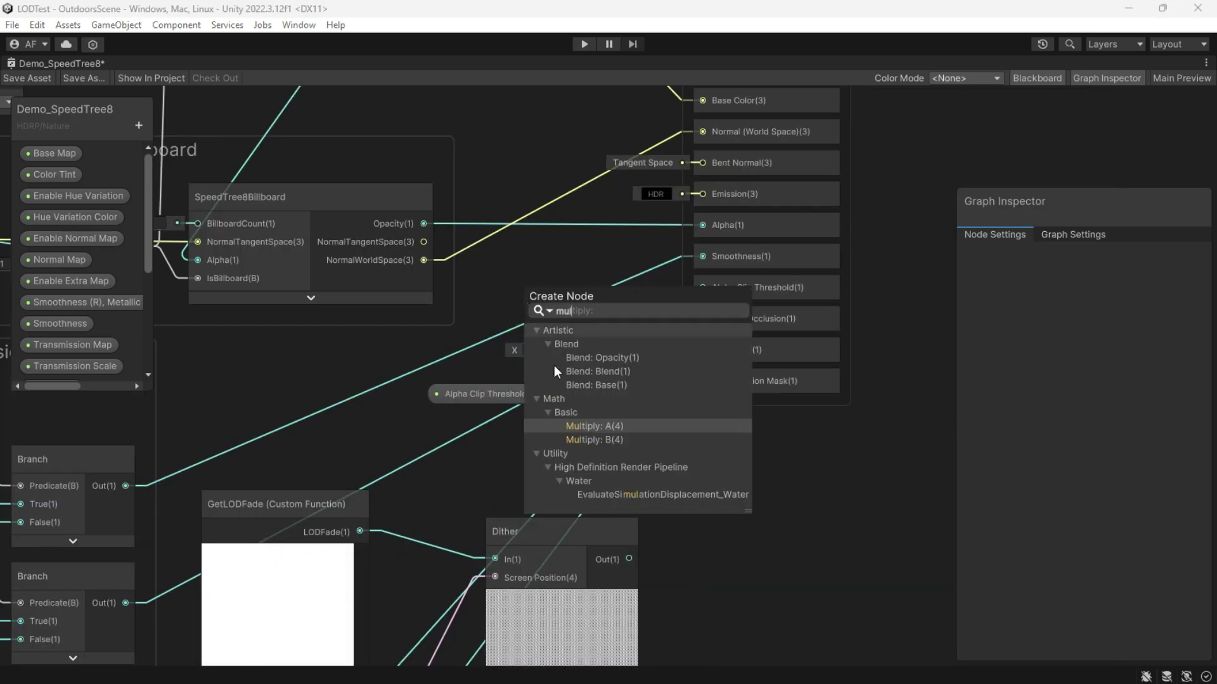
pyautogui.write('mul')
pyautogui.click(607, 443)
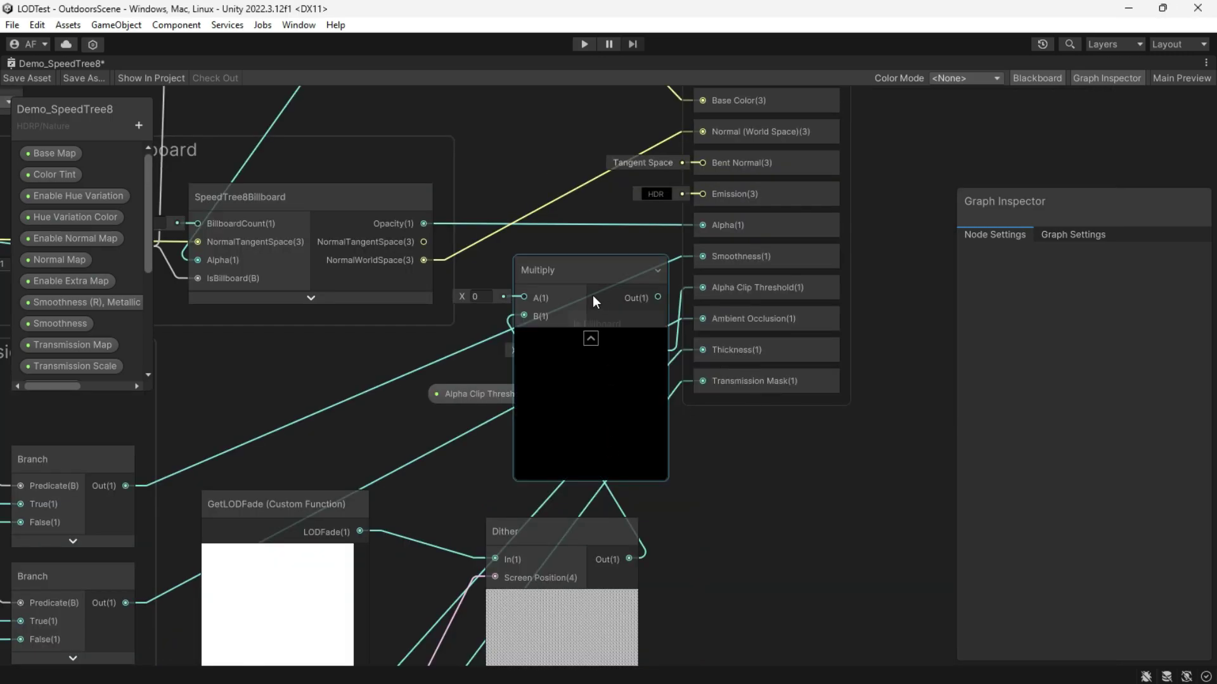
# Step: Collapse the Multiply node's preview, place it beside the Fragment block and connect its output to Alpha
pyautogui.click(590, 338)
pyautogui.moveTo(572, 280); pyautogui.dragTo(566, 245)
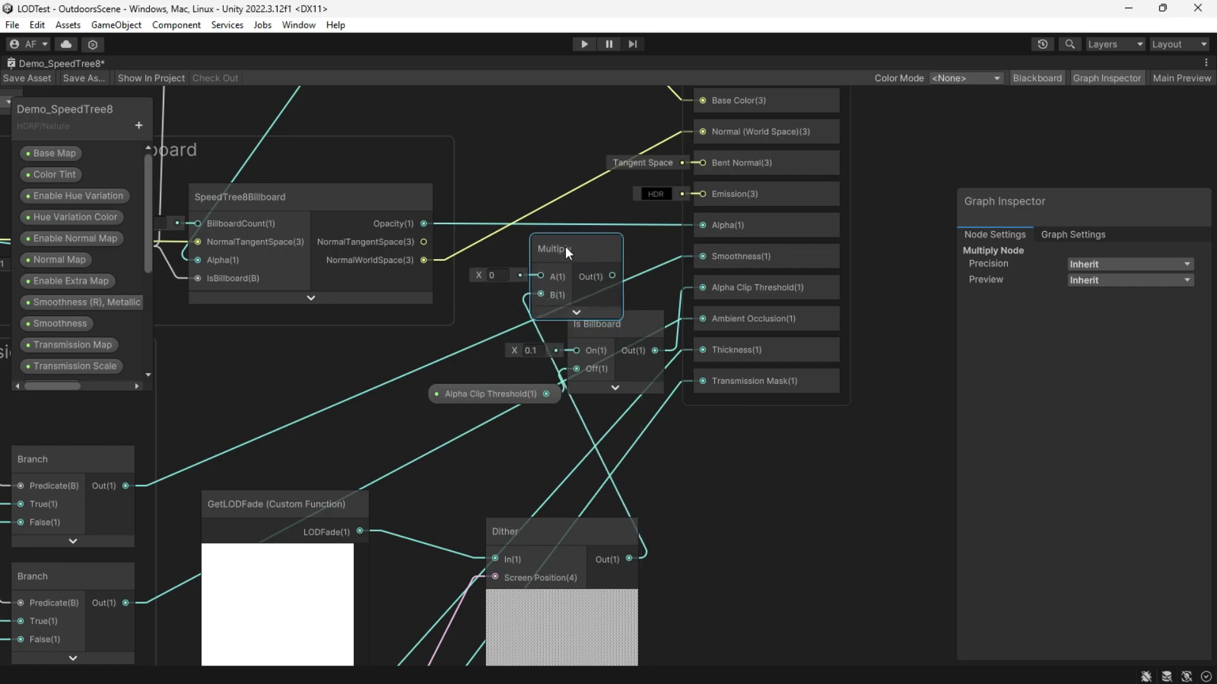
pyautogui.moveTo(619, 276); pyautogui.dragTo(699, 228)
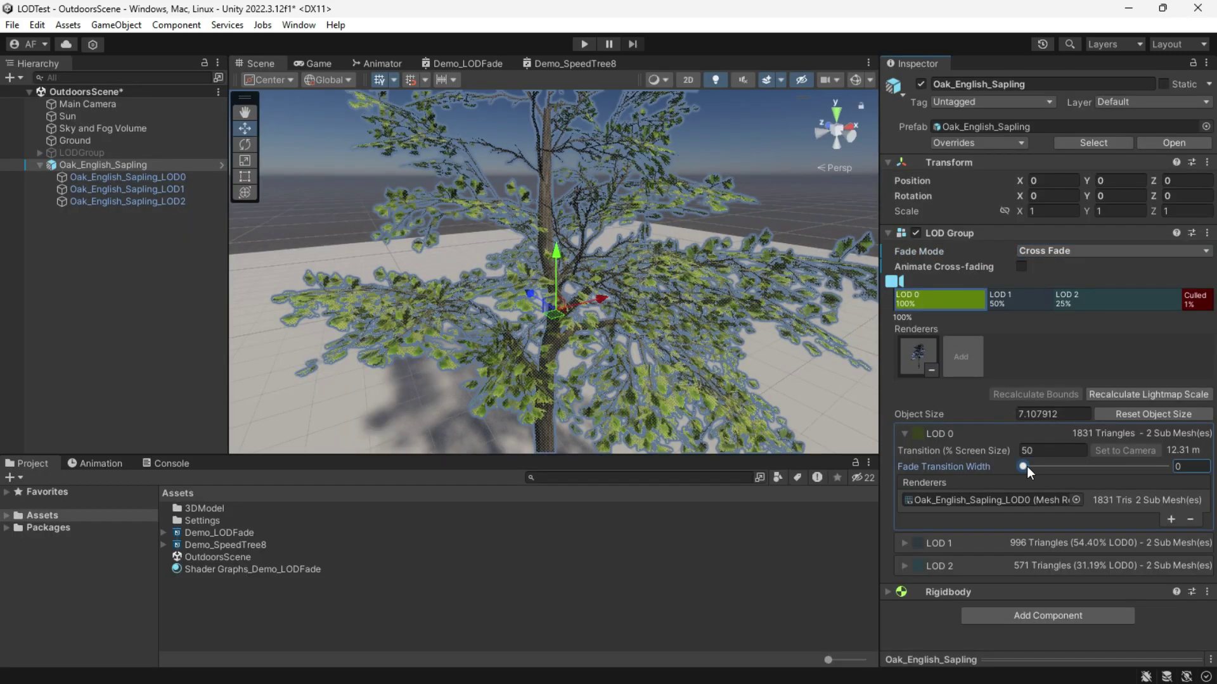
# Step: Set Oak_English_Sapling's LOD Group to Cross Fade with a Fade Transition Width of 0.1 for LOD 0 and LOD 1
pyautogui.moveTo(1027, 467); pyautogui.dragTo(1037, 466)
pyautogui.press('Return')
pyautogui.click(904, 543)
pyautogui.scroll(-1, 1133, 558)
pyautogui.write('0.1')
pyautogui.press('Return')
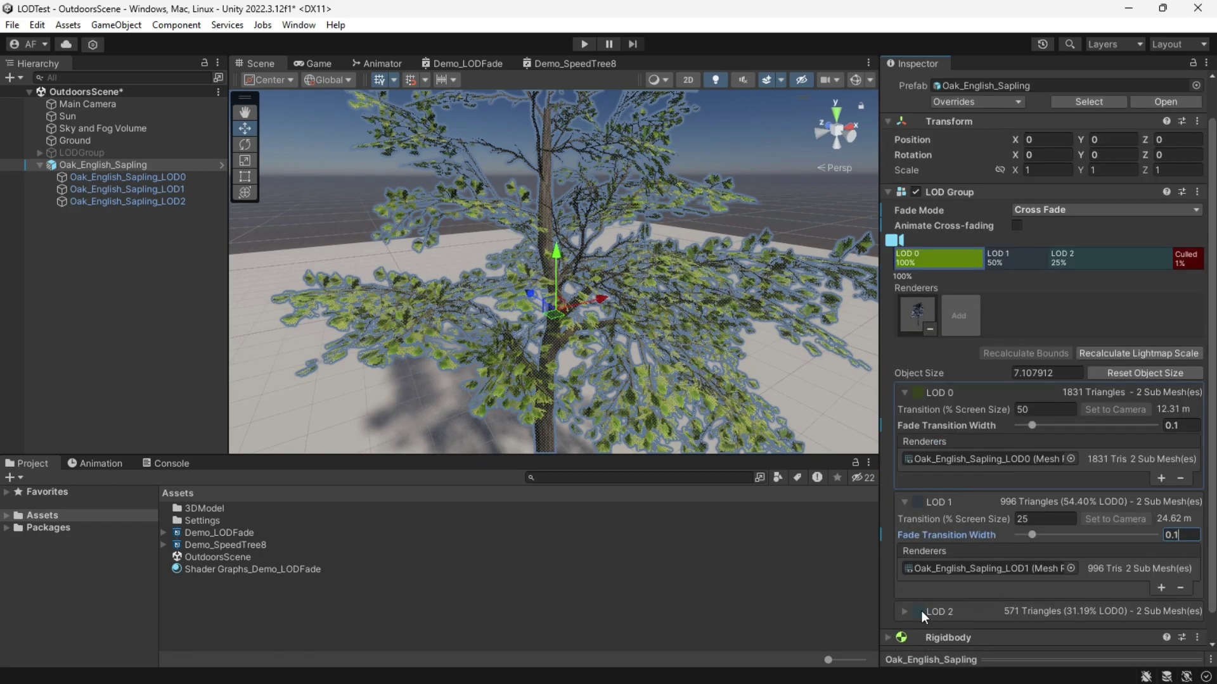
# Step: Set the Fade Transition Width of LOD 2 to 0.1 and collapse all three LOD entries
pyautogui.click(931, 610)
pyautogui.scroll(-3, 1162, 560)
pyautogui.click(1169, 529)
pyautogui.write('0.1')
pyautogui.press('Return')
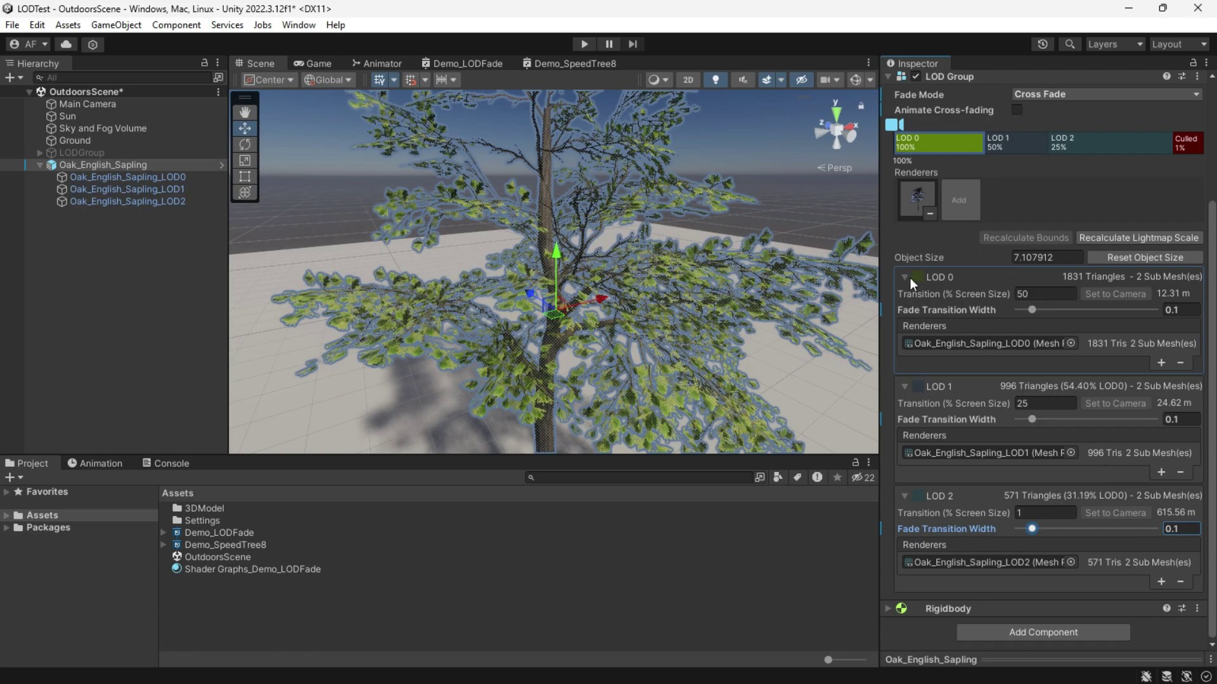
pyautogui.click(907, 278)
pyautogui.click(907, 385)
pyautogui.click(904, 480)
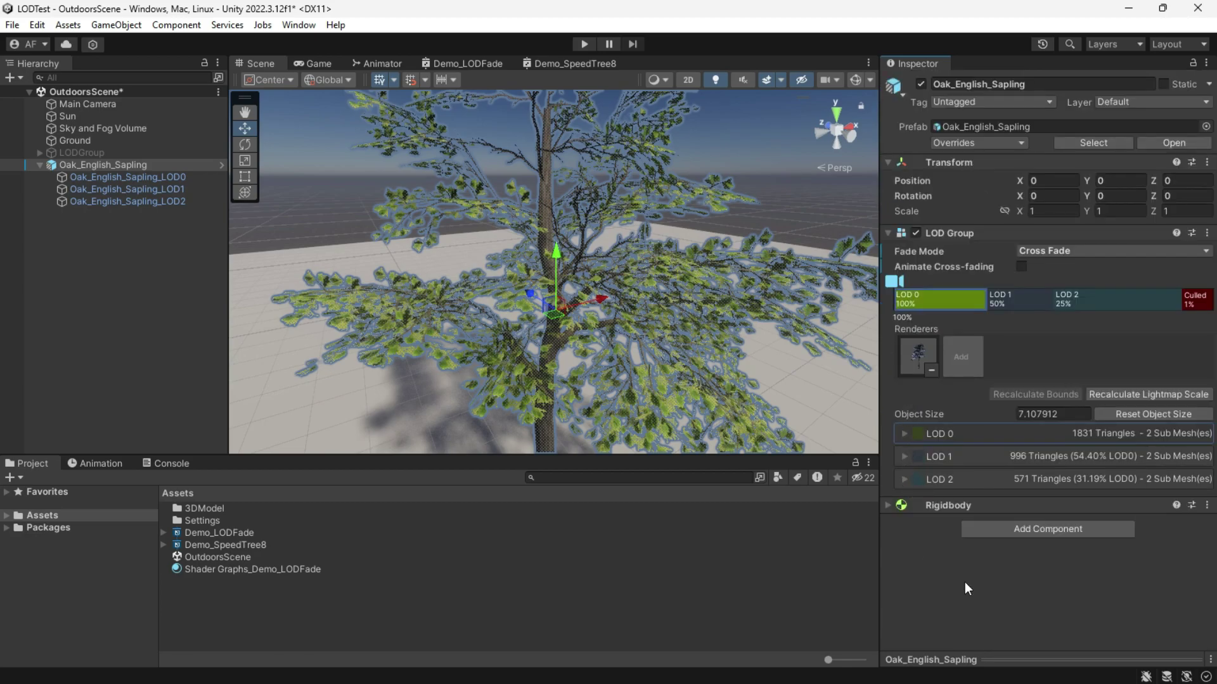
# Step: Examine the Oak_Bark_01 material settings of Oak_English_Sapling_LOD0 and the tree's dithering up close
pyautogui.scroll(4, 540, 299)
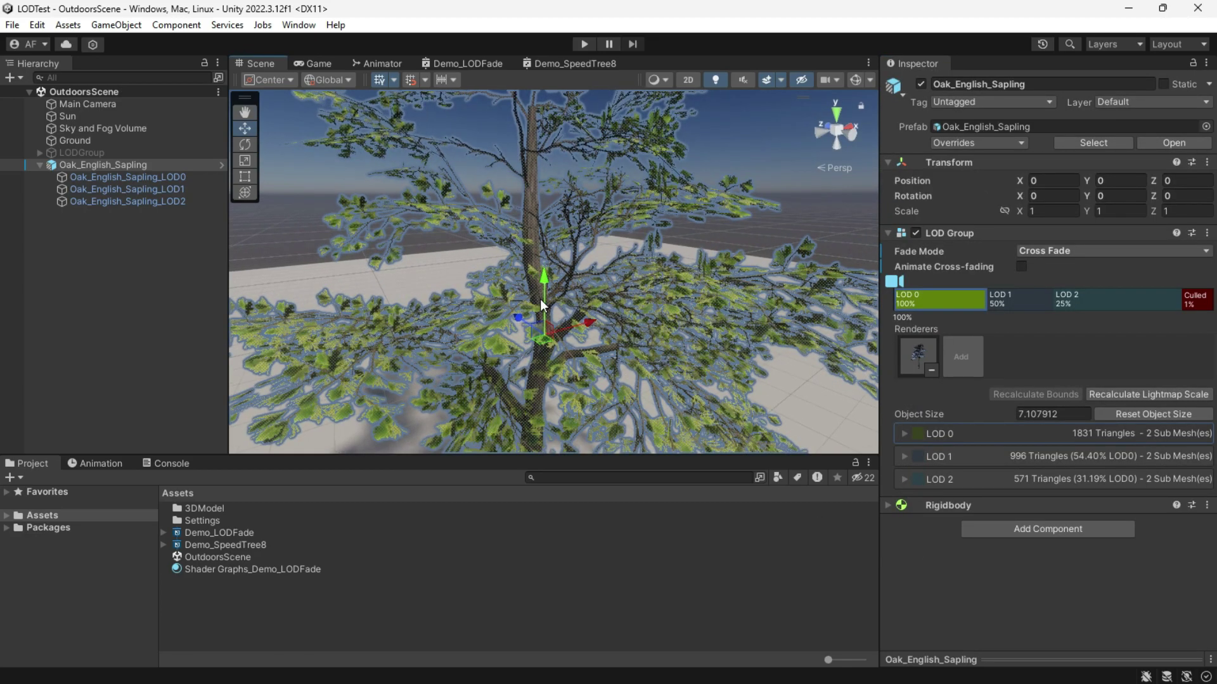
pyautogui.click(145, 178)
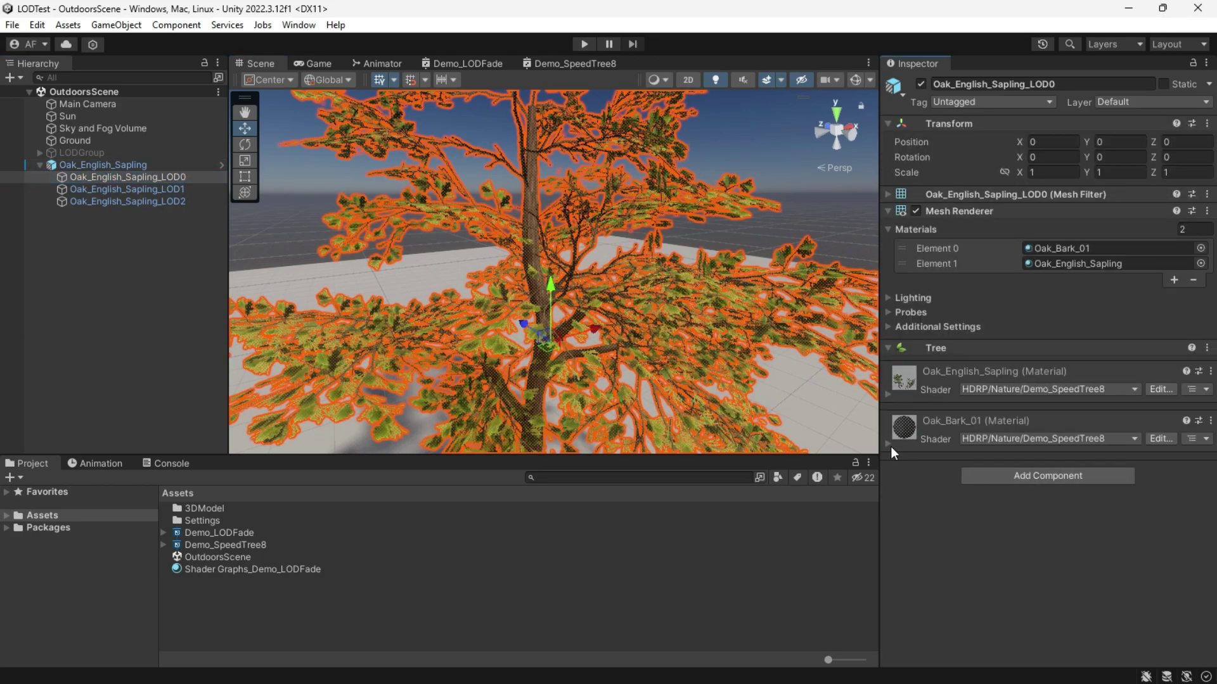
pyautogui.click(891, 447)
pyautogui.scroll(-10, 1070, 544)
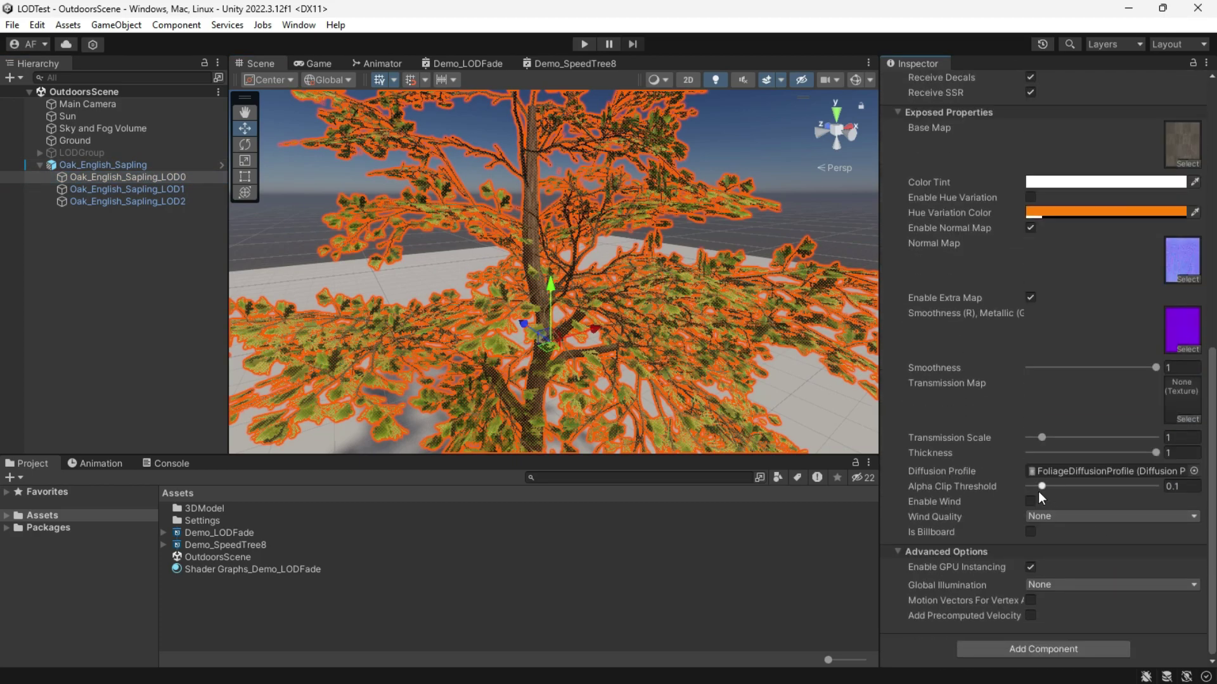
pyautogui.moveTo(616, 386); pyautogui.dragTo(527, 455, button='right')
pyautogui.press('w')
pyautogui.click(204, 336)
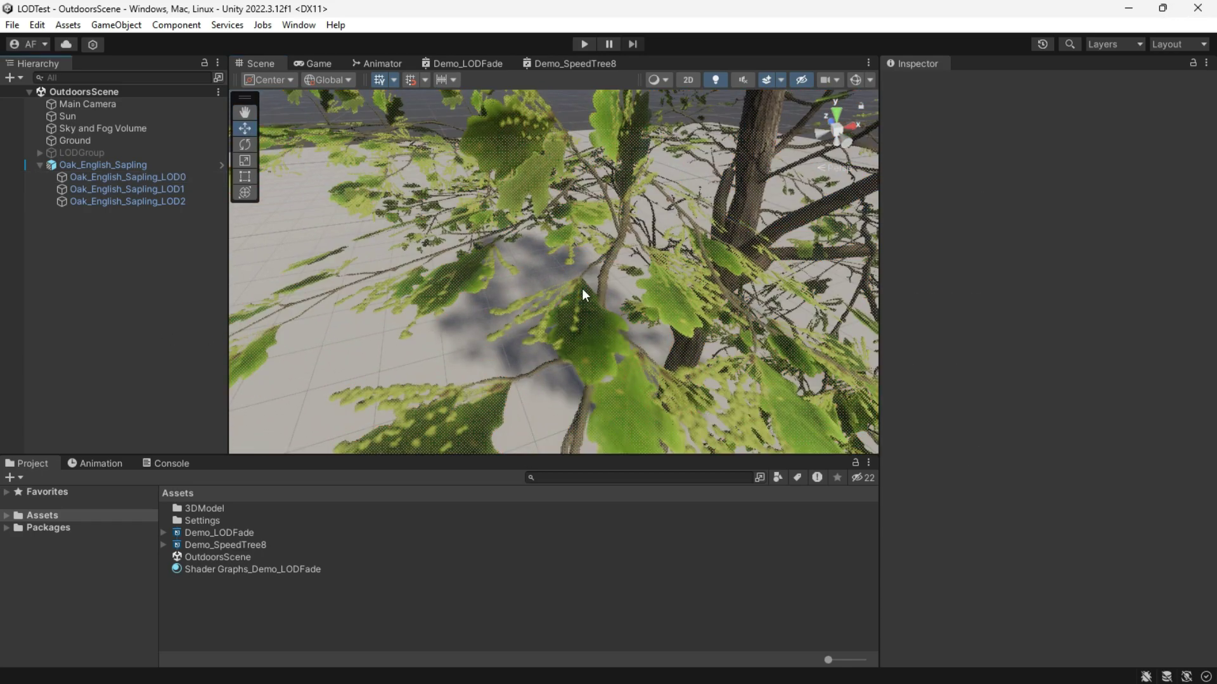
# Step: Set the Alpha Clip Threshold of the Oak_Bark_01 material on Oak_English_Sapling_LOD0 to 0
pyautogui.click(171, 178)
pyautogui.scroll(-10, 1014, 485)
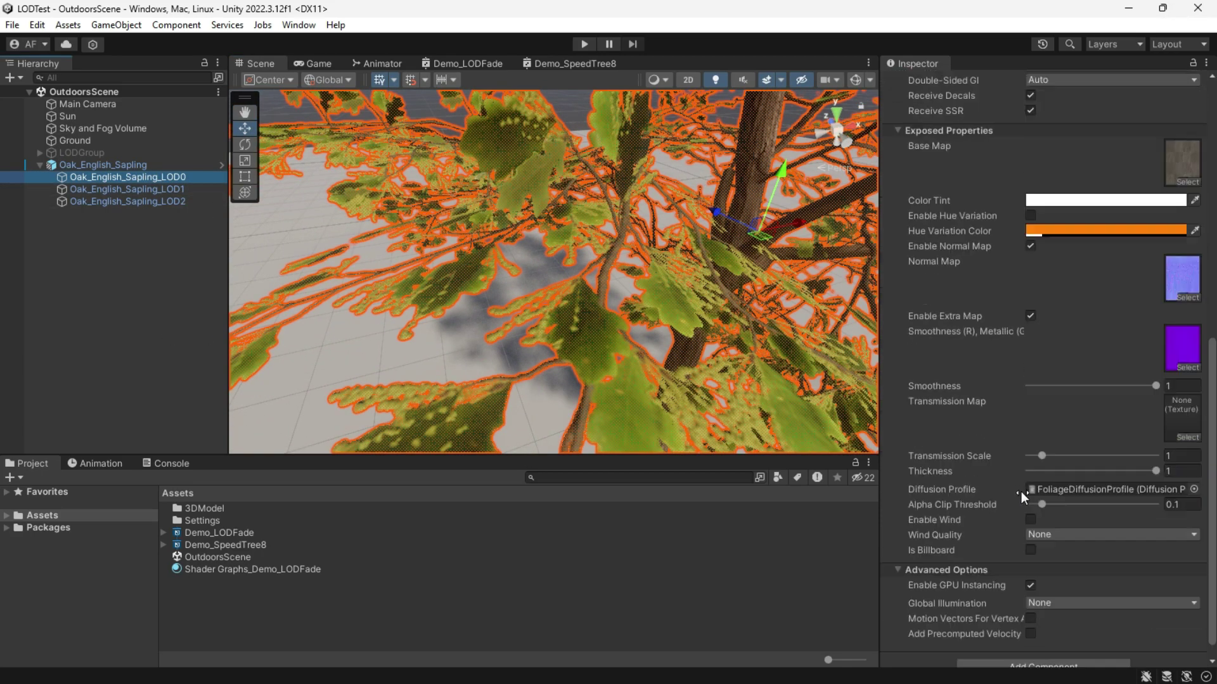
pyautogui.moveTo(1046, 489); pyautogui.dragTo(1035, 489)
pyautogui.scroll(10, 1063, 512)
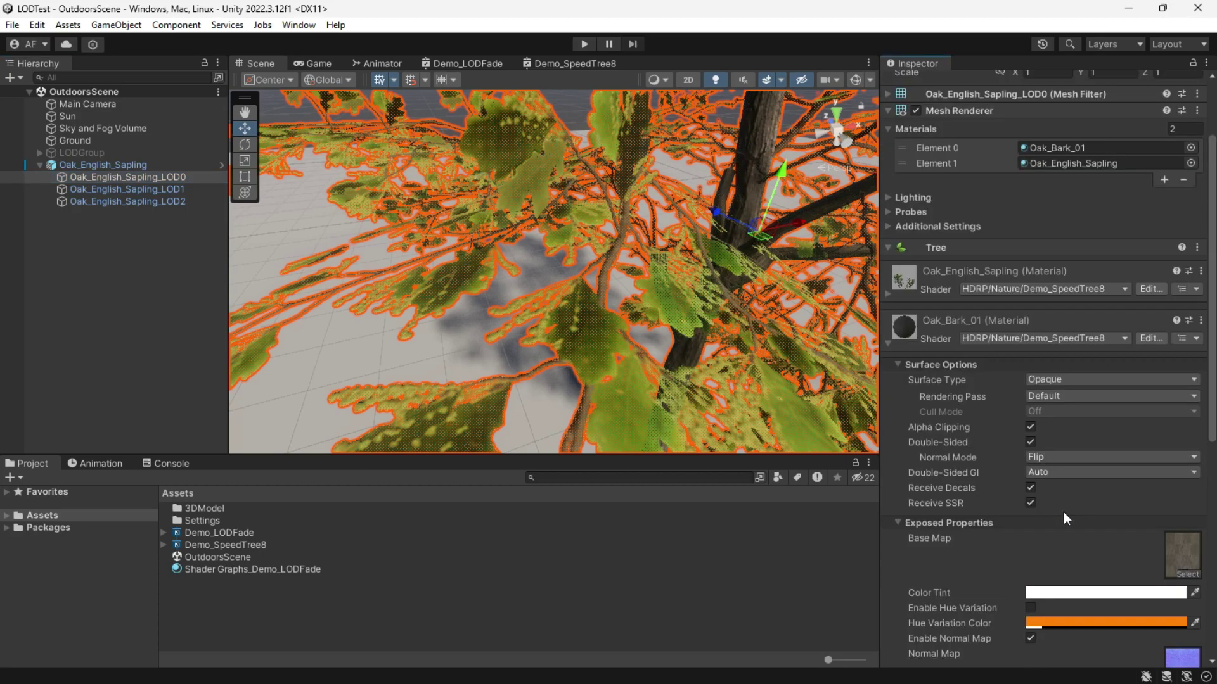
pyautogui.scroll(-10, 1064, 512)
pyautogui.moveTo(1037, 487); pyautogui.dragTo(1023, 486)
pyautogui.press('s')
pyautogui.moveTo(633, 325); pyautogui.dragTo(587, 297, button='right')
pyautogui.press('w')
pyautogui.scroll(5, 587, 297)
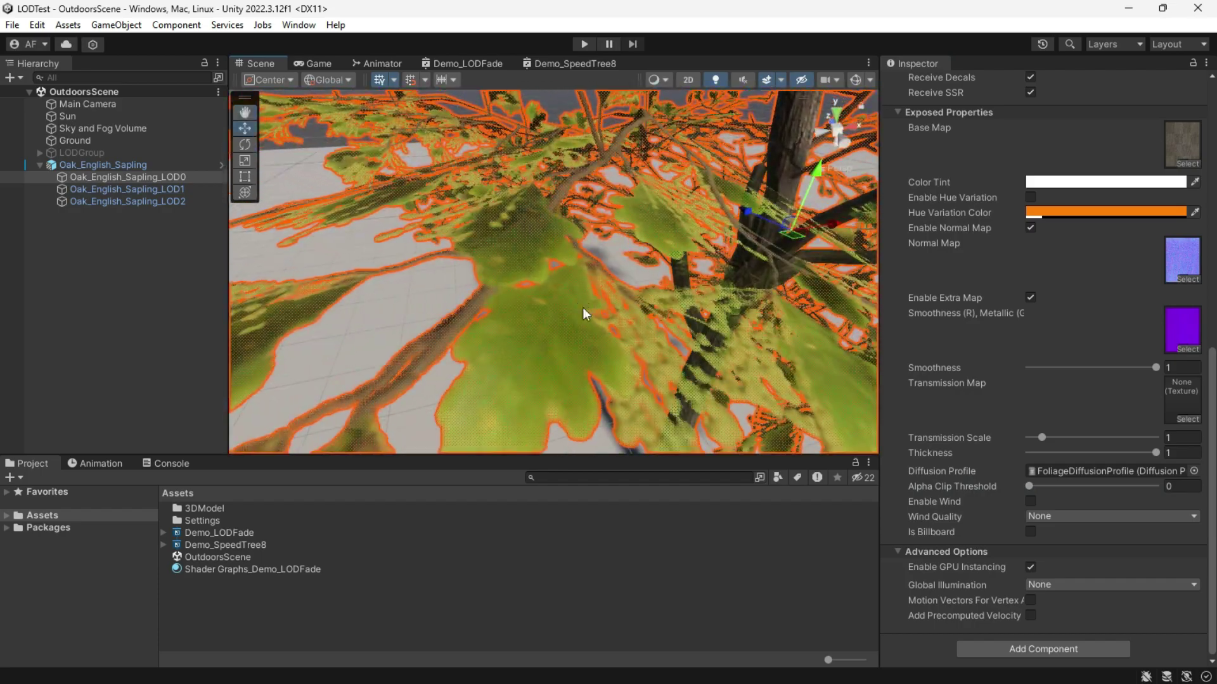
# Step: Lower the Alpha Clip Threshold of the Oak_English_Sapling material on Oak_English_Sapling_LOD0 to nearly zero
pyautogui.scroll(10, 1024, 419)
pyautogui.scroll(-1, 1025, 418)
pyautogui.click(889, 261)
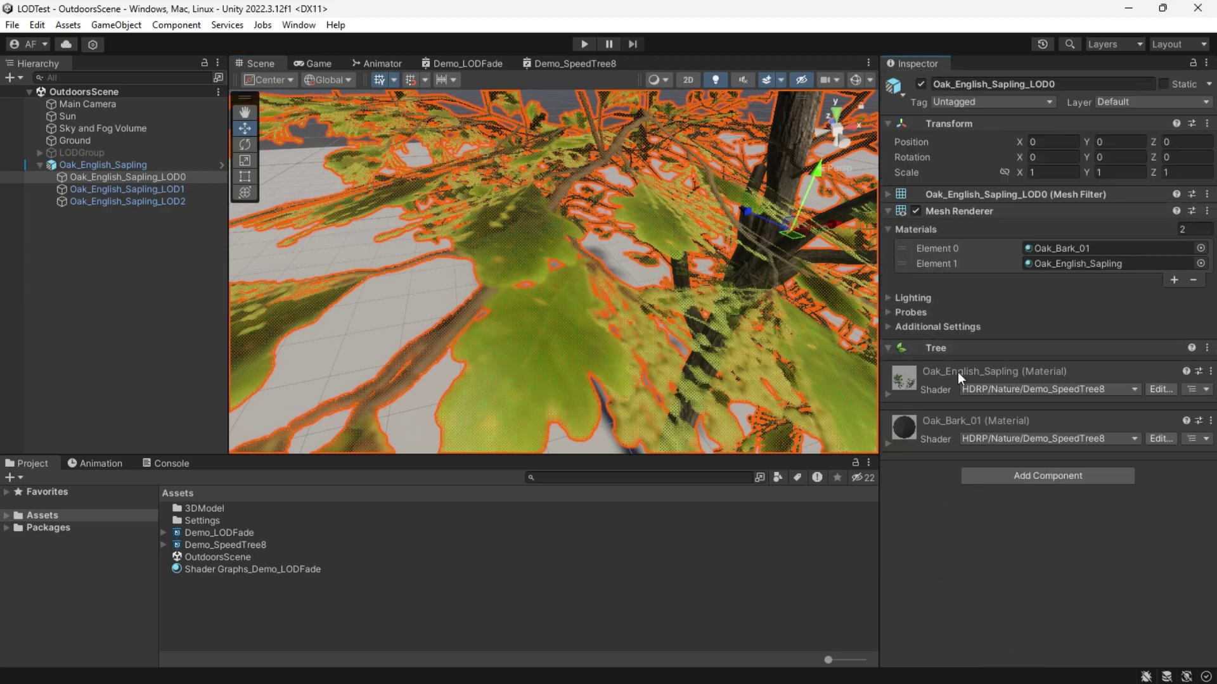
pyautogui.click(888, 394)
pyautogui.scroll(-10, 1023, 444)
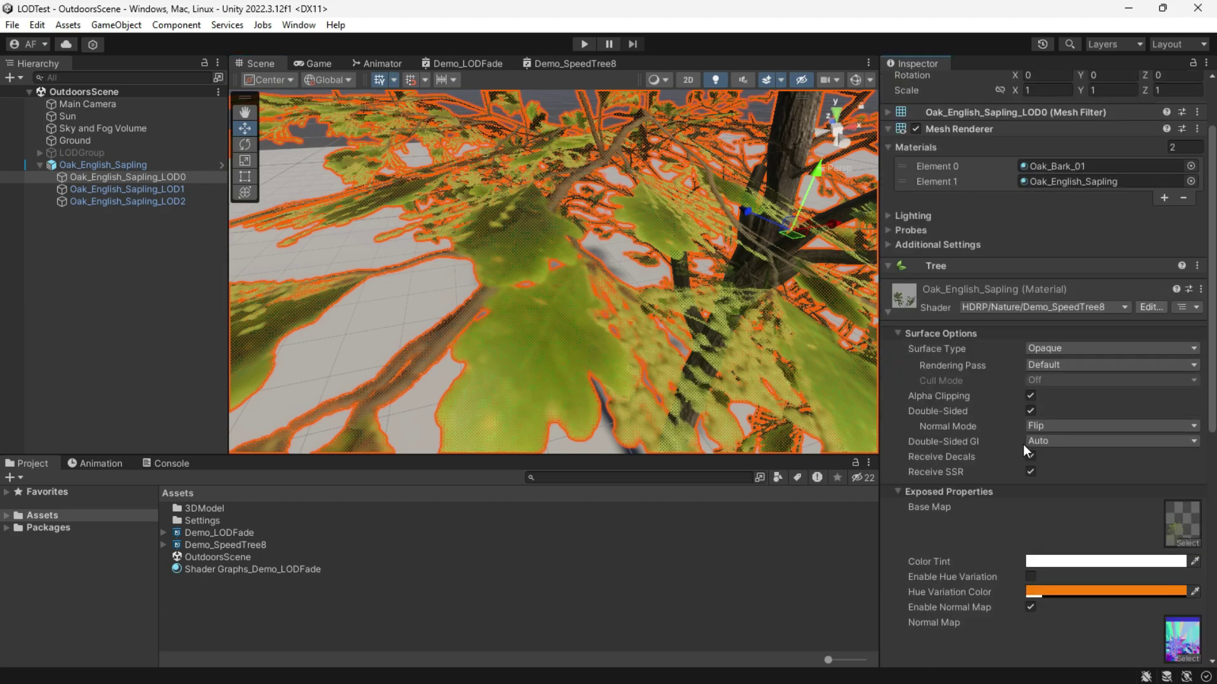
pyautogui.scroll(-5, 1023, 443)
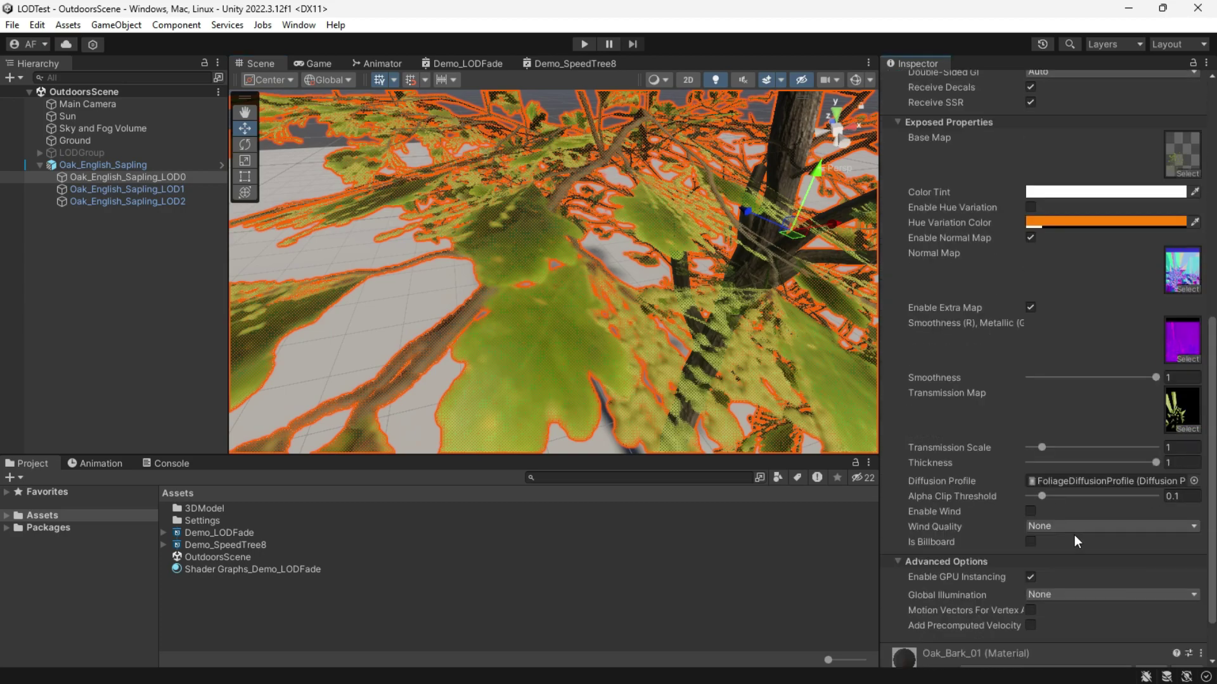
pyautogui.moveTo(1044, 496); pyautogui.dragTo(1030, 497)
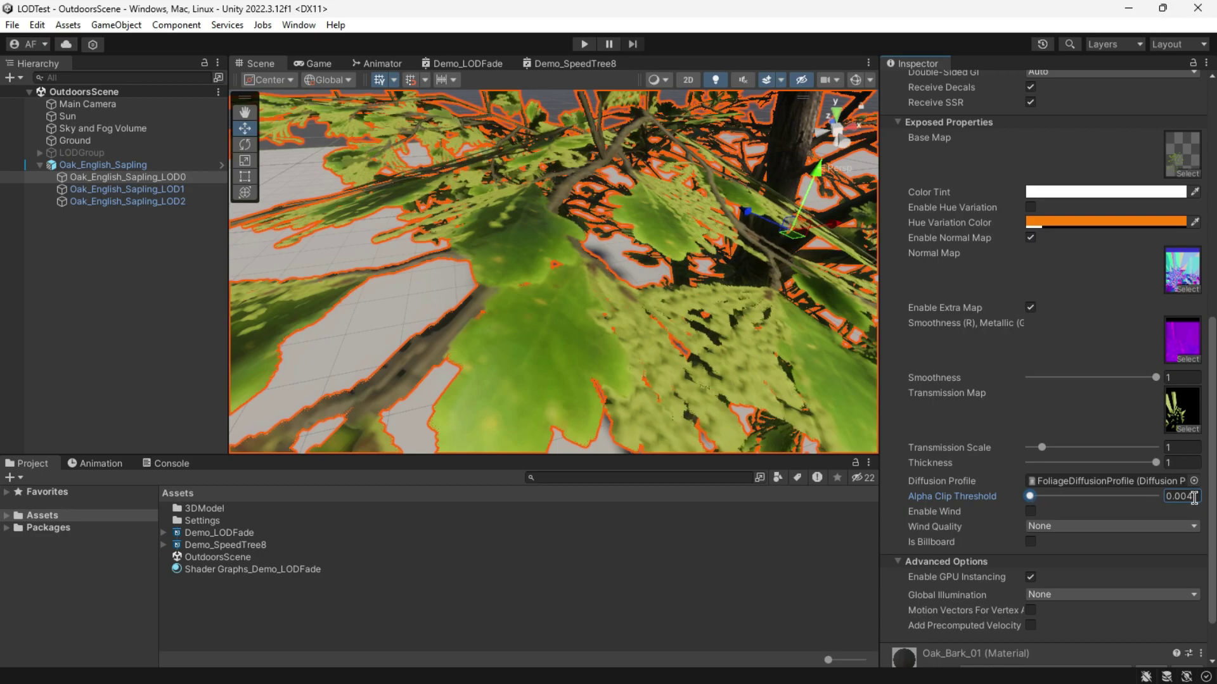
pyautogui.write('3')
pyautogui.scroll(-6, 606, 348)
# Step: Deselect the oak and examine its dithered LOD cross-fade in the scene from varying distances
pyautogui.click(392, 309)
pyautogui.moveTo(392, 309); pyautogui.dragTo(621, 263, button='right')
pyautogui.scroll(-8, 630, 265)
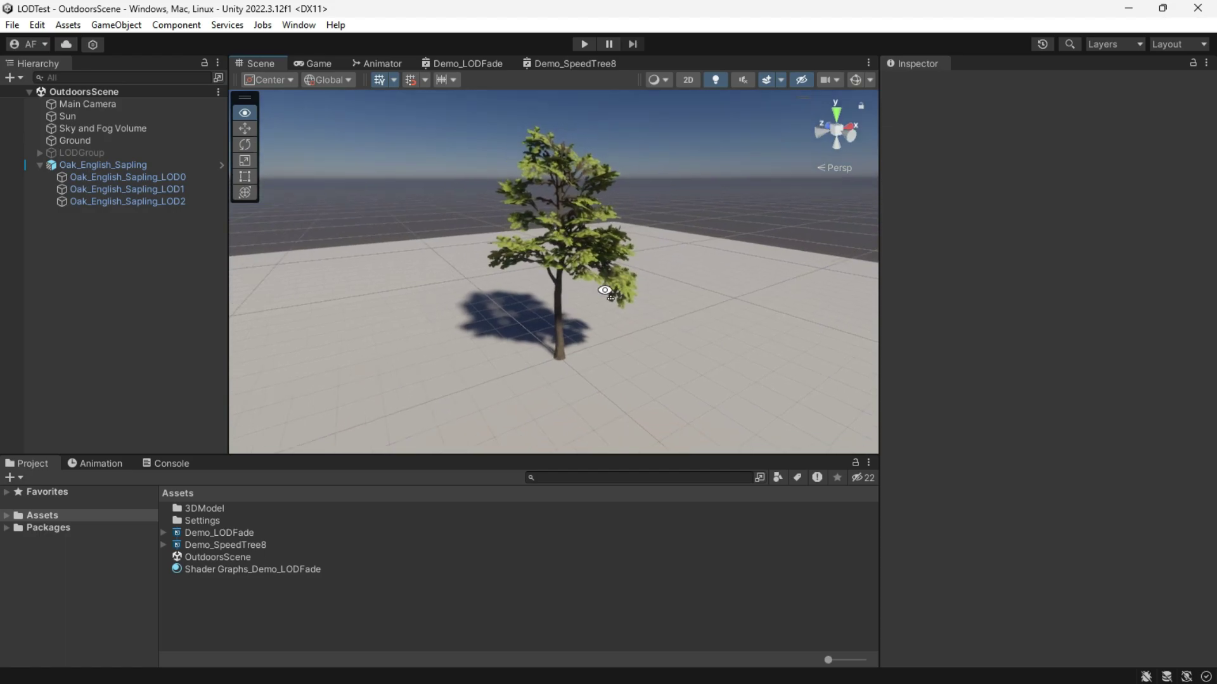
pyautogui.press('w')
pyautogui.press('s')
pyautogui.press('s')
pyautogui.scroll(-4, 622, 291)
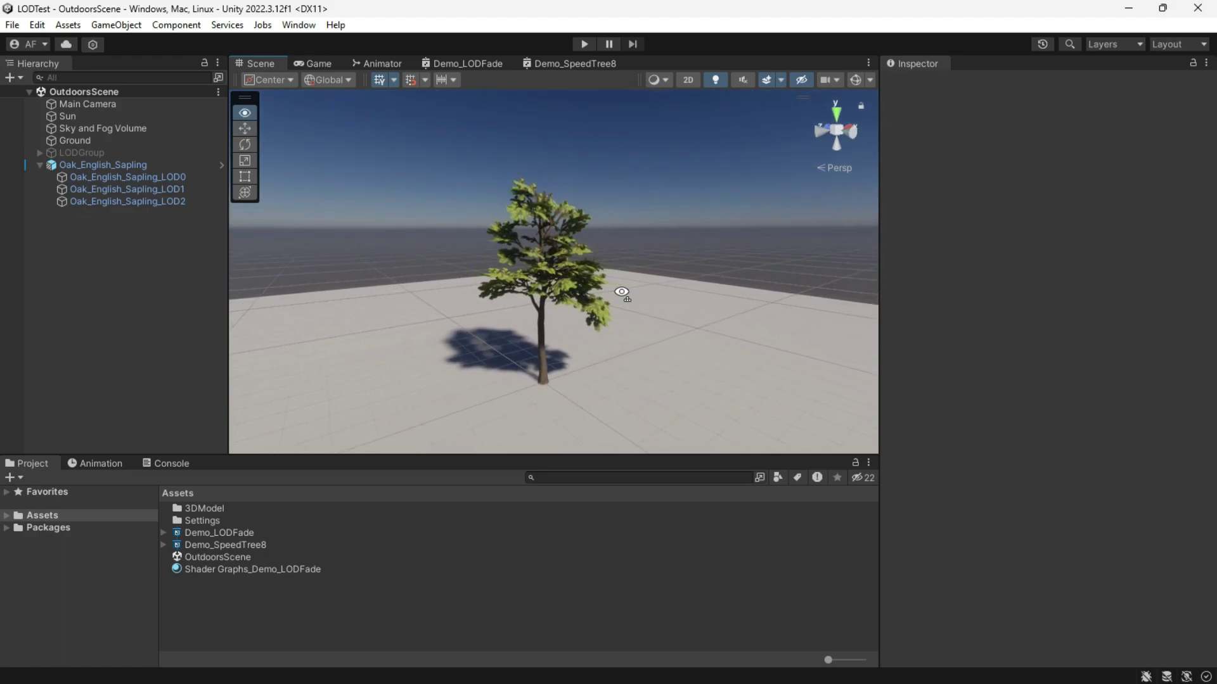
pyautogui.keyDown('alt'); pyautogui.moveTo(621, 291); pyautogui.dragTo(624, 314); pyautogui.keyUp('alt')
pyautogui.press('w')
pyautogui.moveTo(623, 314); pyautogui.dragTo(623, 292, button='right')
pyautogui.press('s')
pyautogui.press('s')
pyautogui.scroll(-5, 623, 294)
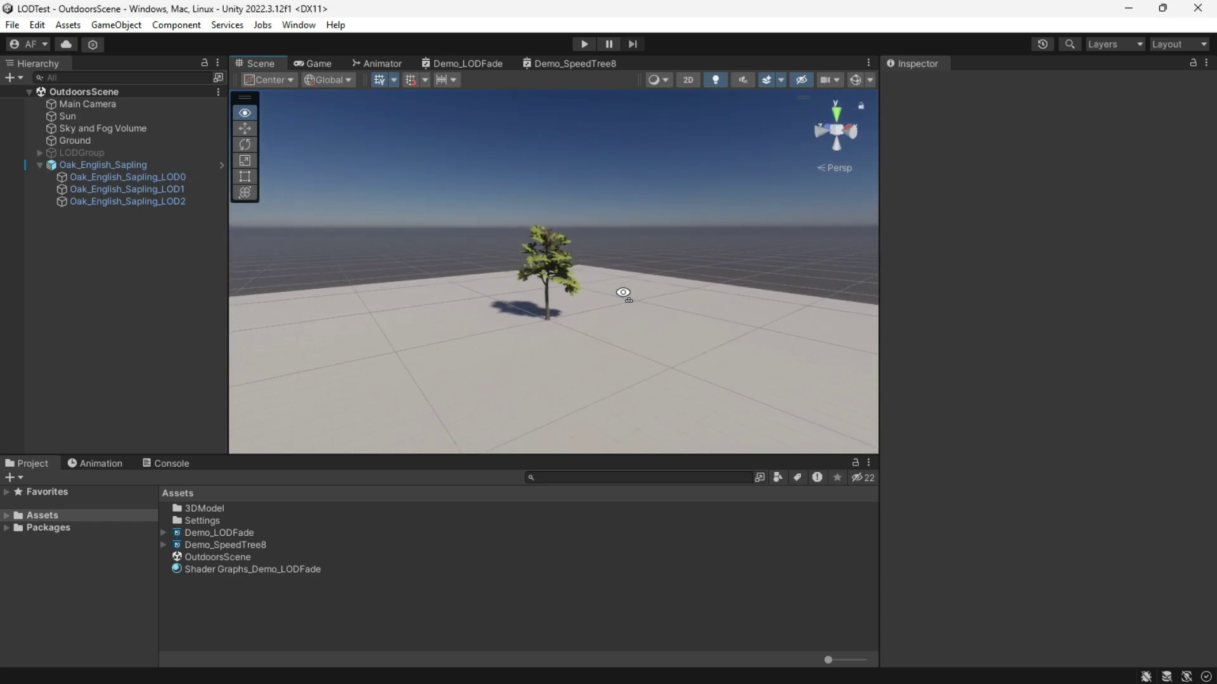
pyautogui.scroll(6, 623, 294)
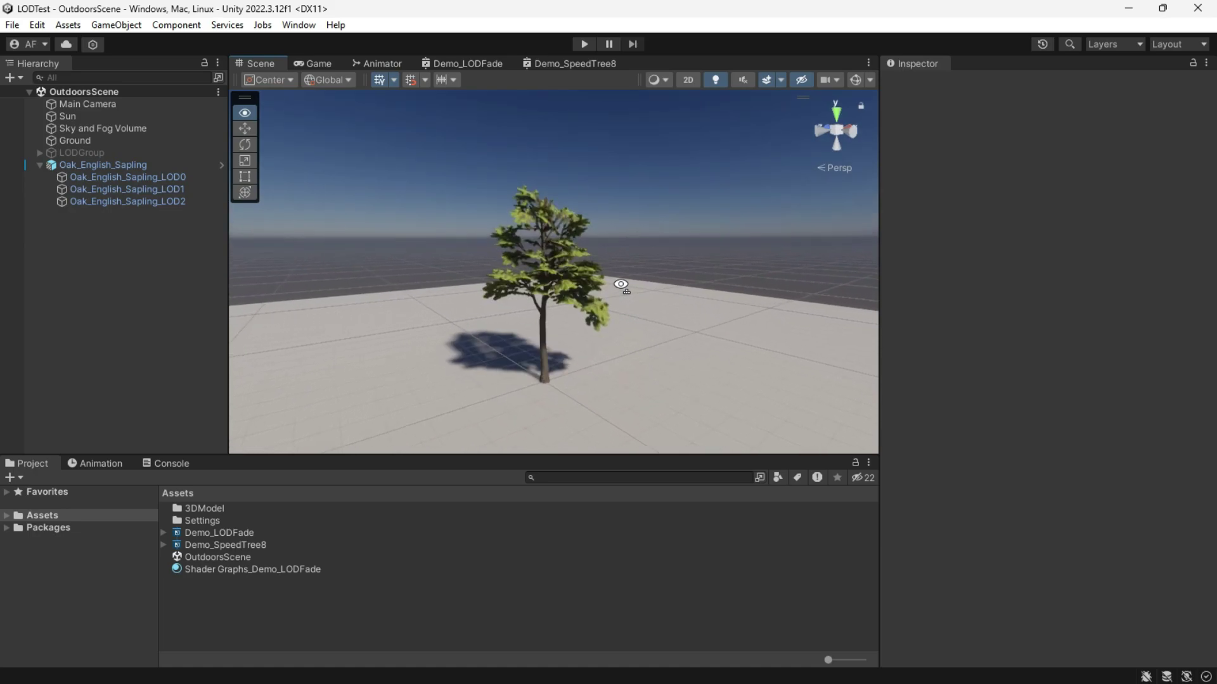
pyautogui.press('w')
pyautogui.moveTo(621, 284)
pyautogui.mouseDown(button='right')
pyautogui.moveTo(620, 258)
pyautogui.moveTo(622, 277)
pyautogui.mouseUp(button='right')
pyautogui.press('s')
pyautogui.scroll(-4, 622, 280)
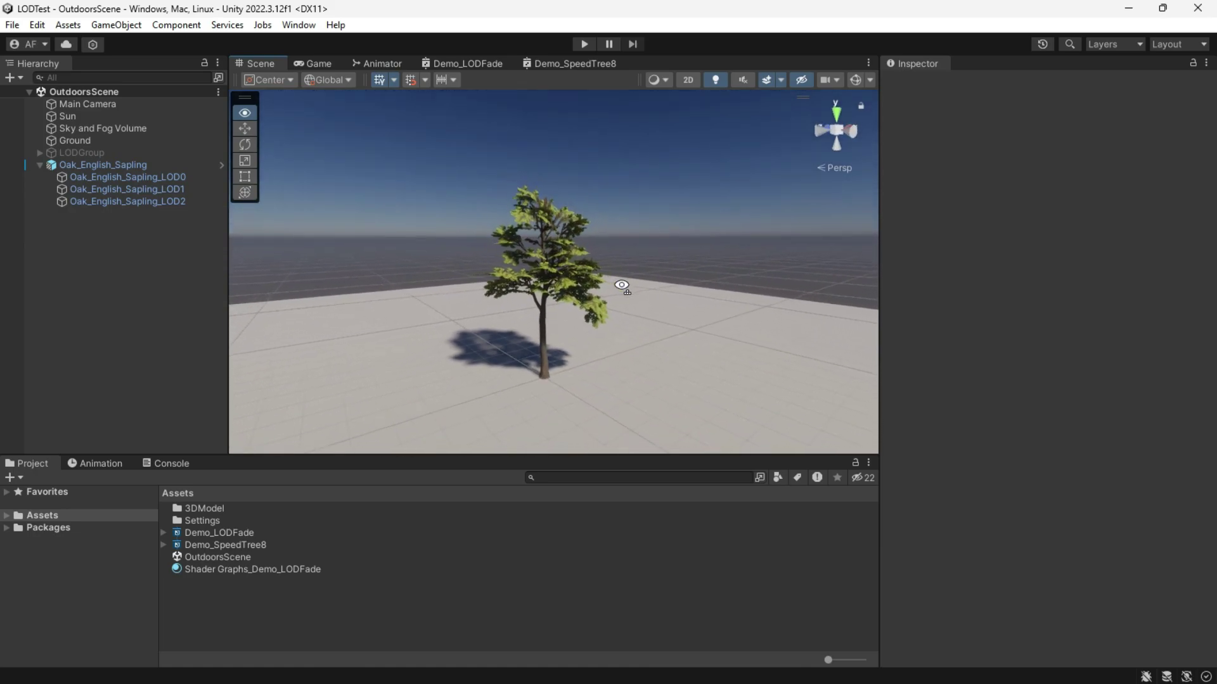
pyautogui.scroll(3, 621, 286)
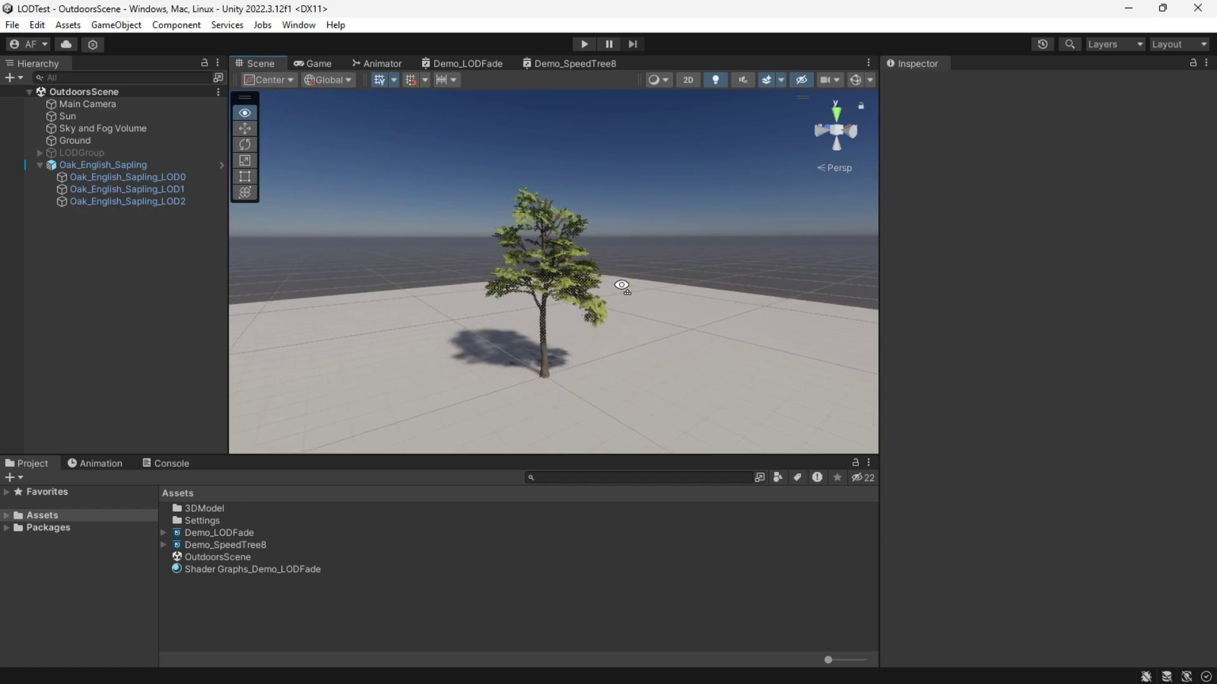
pyautogui.click(609, 343)
# Step: Switch to the Unity Asset Store and view The Vegetation Engine product page and its title
pyautogui.moveTo(931, 280); pyautogui.dragTo(979, 281)
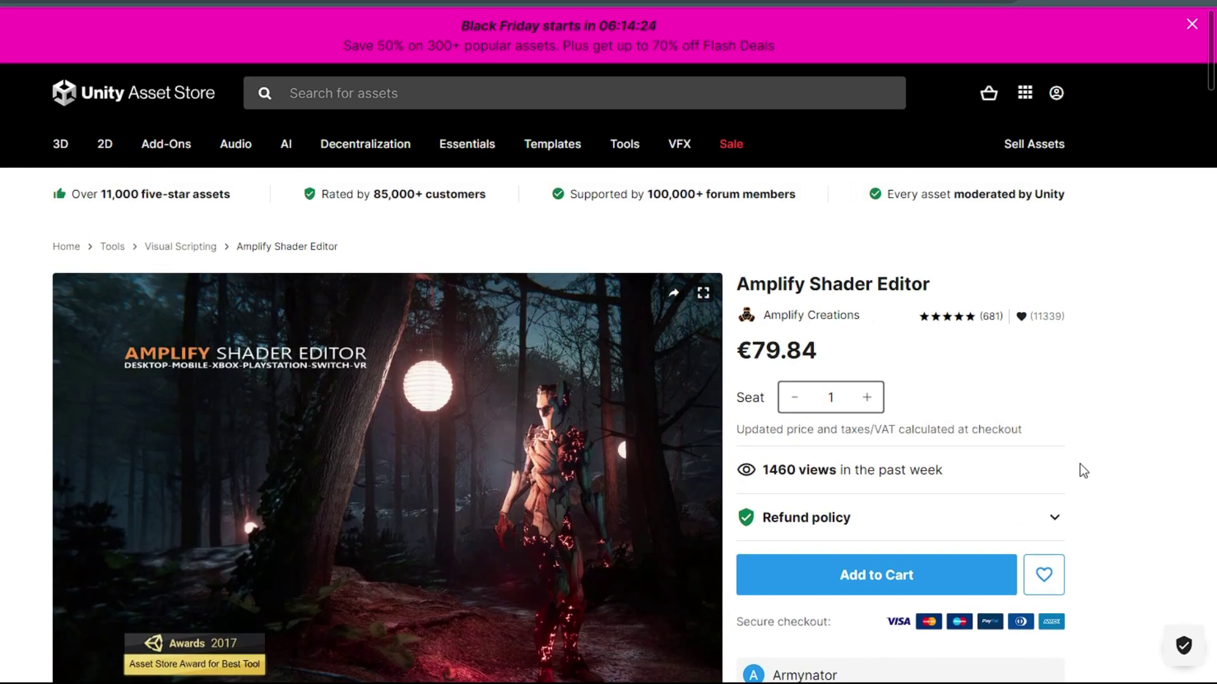
pyautogui.scroll(-1, 1081, 472)
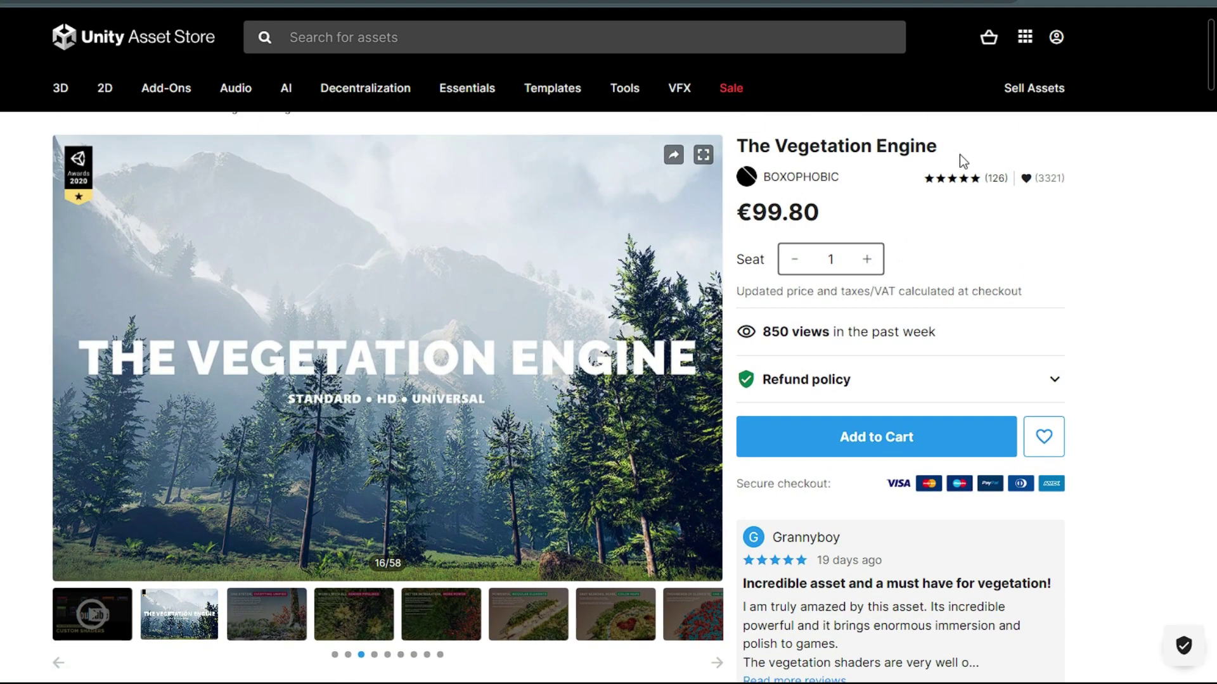
pyautogui.moveTo(959, 156); pyautogui.dragTo(772, 152)
pyautogui.click(1000, 154)
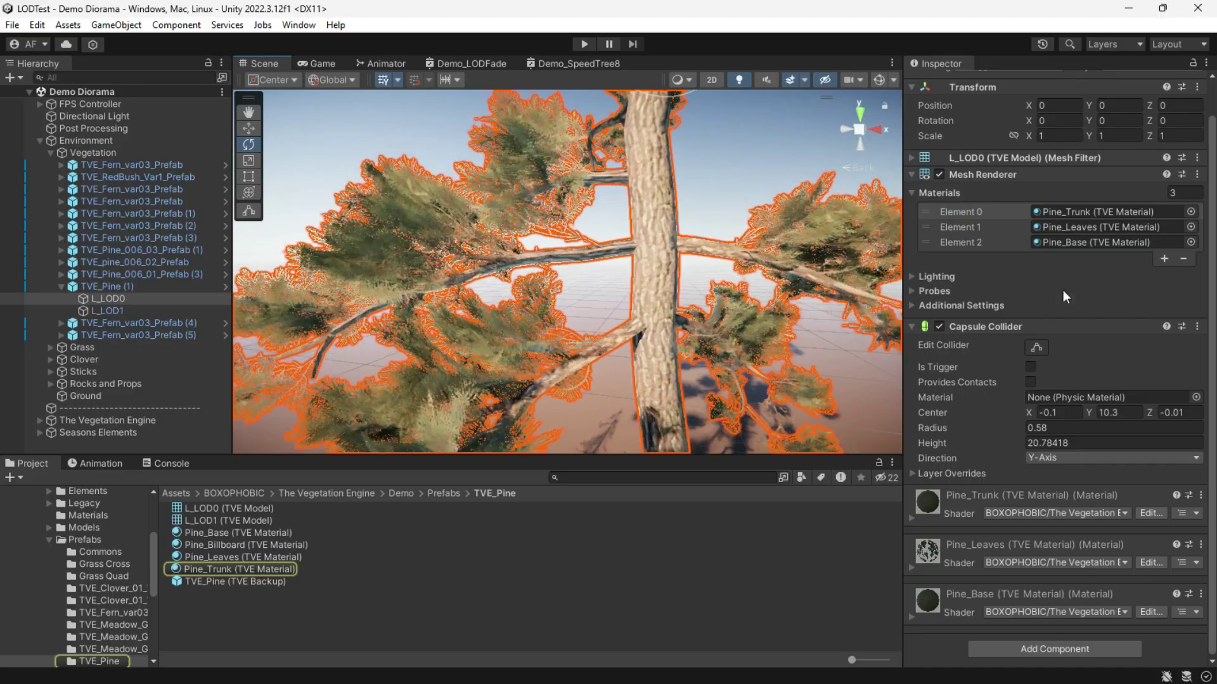
# Step: Switch to the Demo Diorama scene in Unity and open the shader graph of L_LOD0's Pine_Leaves material
pyautogui.click(1092, 245)
pyautogui.click(1051, 232)
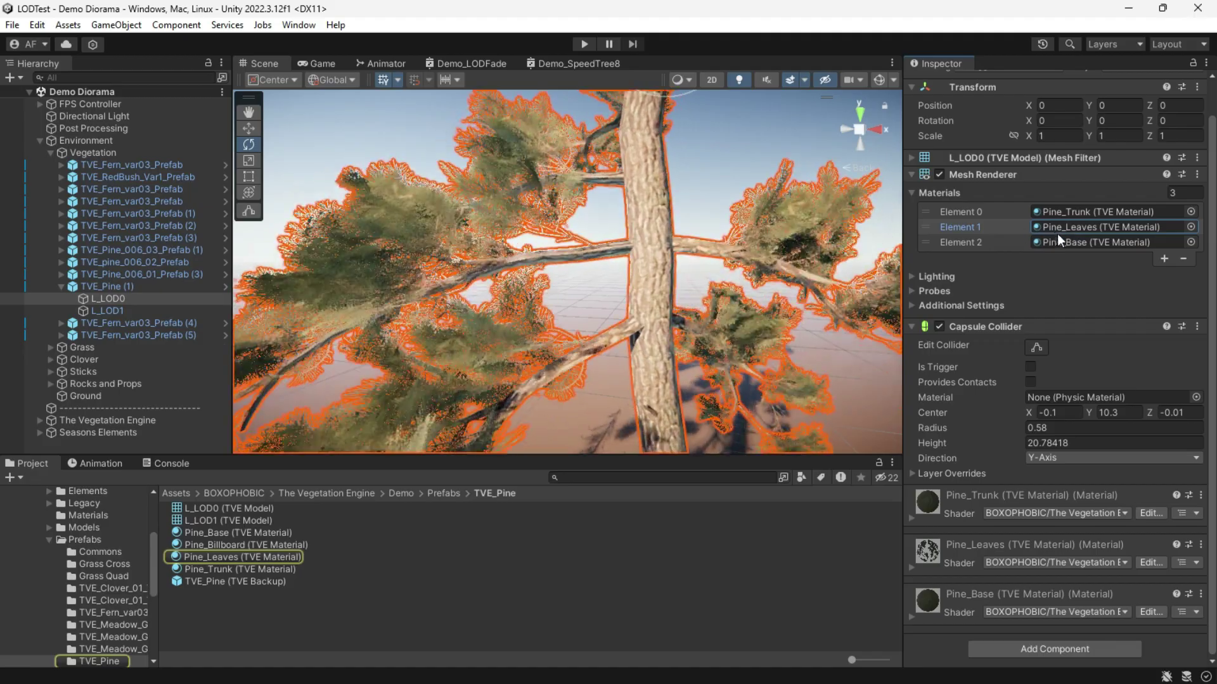
pyautogui.click(1077, 226)
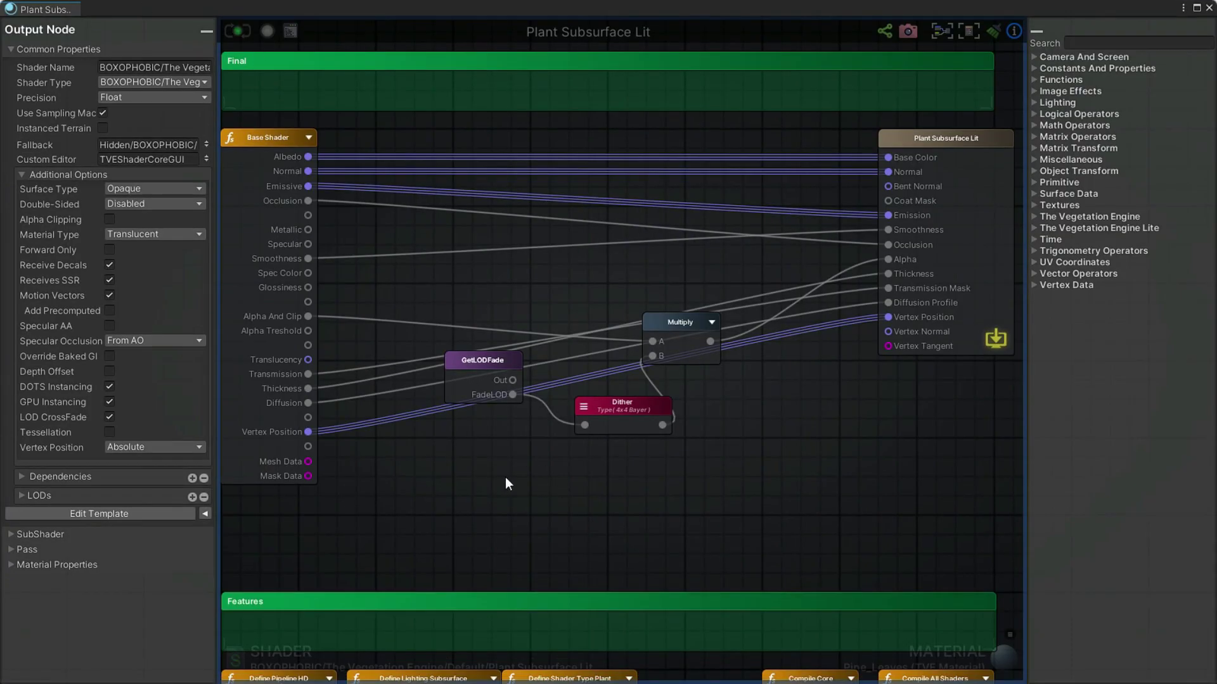
# Step: Examine the GetLODFade custom expression in the Plant Subsurface Lit graph, including its code and its Dither and Multiply connections
pyautogui.scroll(2, 570, 488)
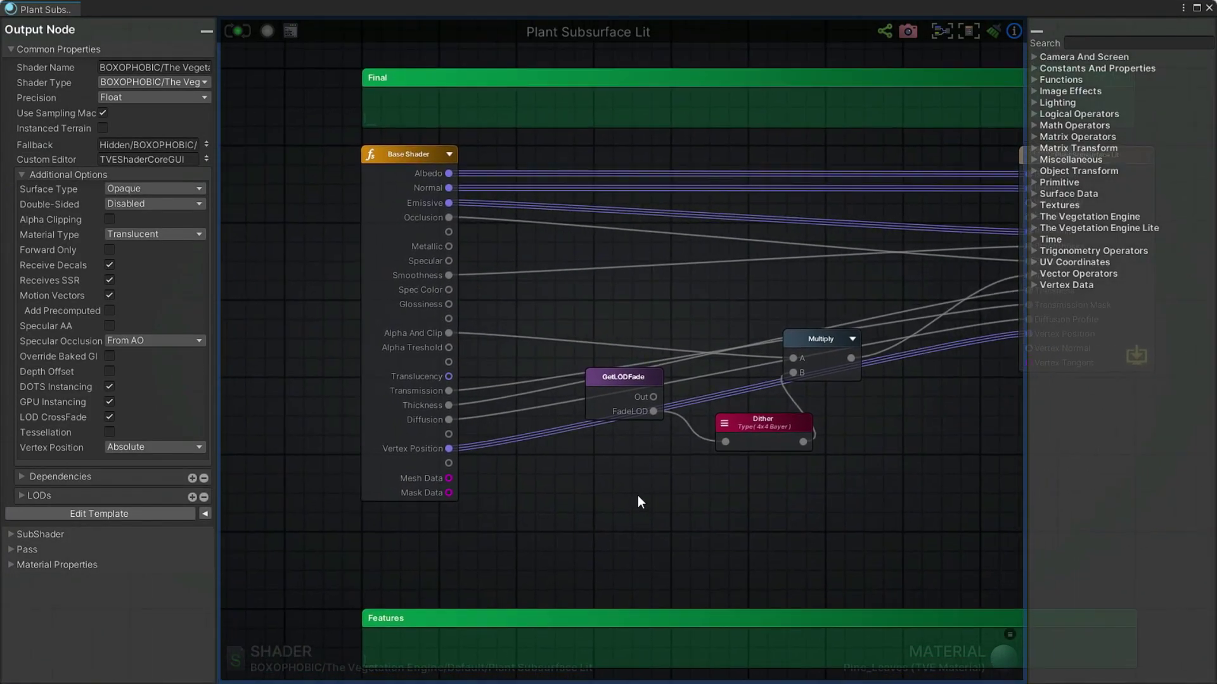
pyautogui.moveTo(637, 502); pyautogui.dragTo(478, 478, button='middle')
pyautogui.click(534, 399)
pyautogui.scroll(2, 384, 244)
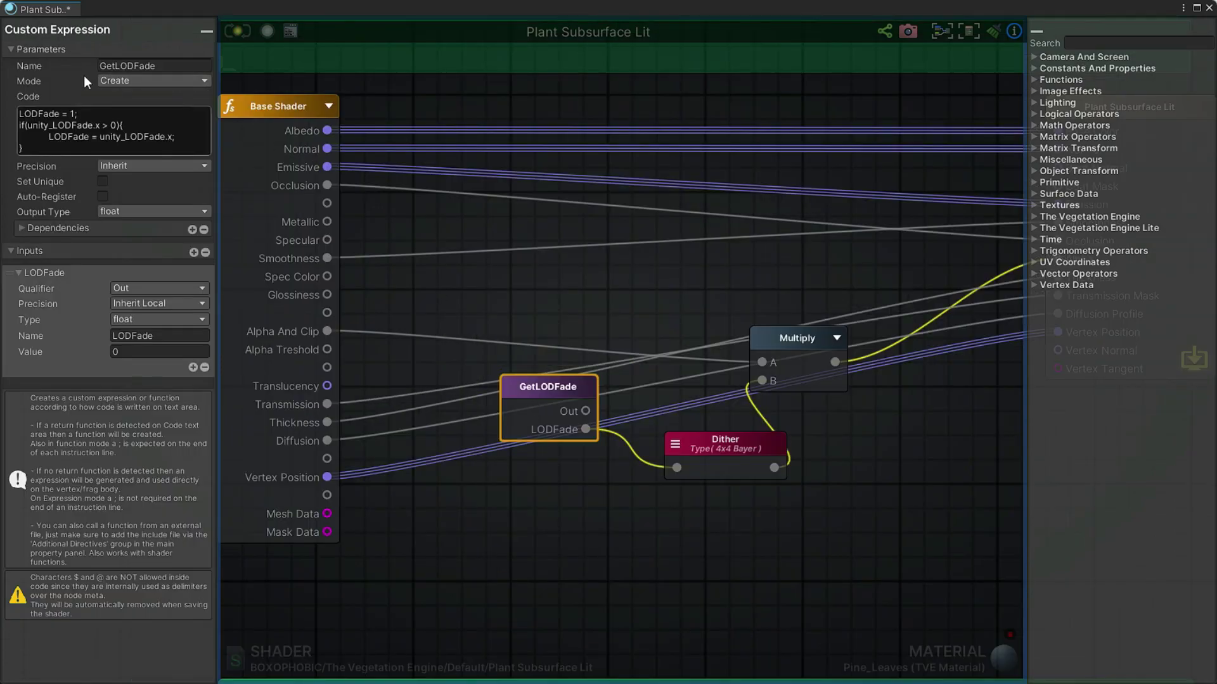
pyautogui.moveTo(550, 316)
pyautogui.mouseDown(button='middle')
pyautogui.moveTo(467, 329)
pyautogui.moveTo(558, 334)
pyautogui.mouseUp(button='middle')
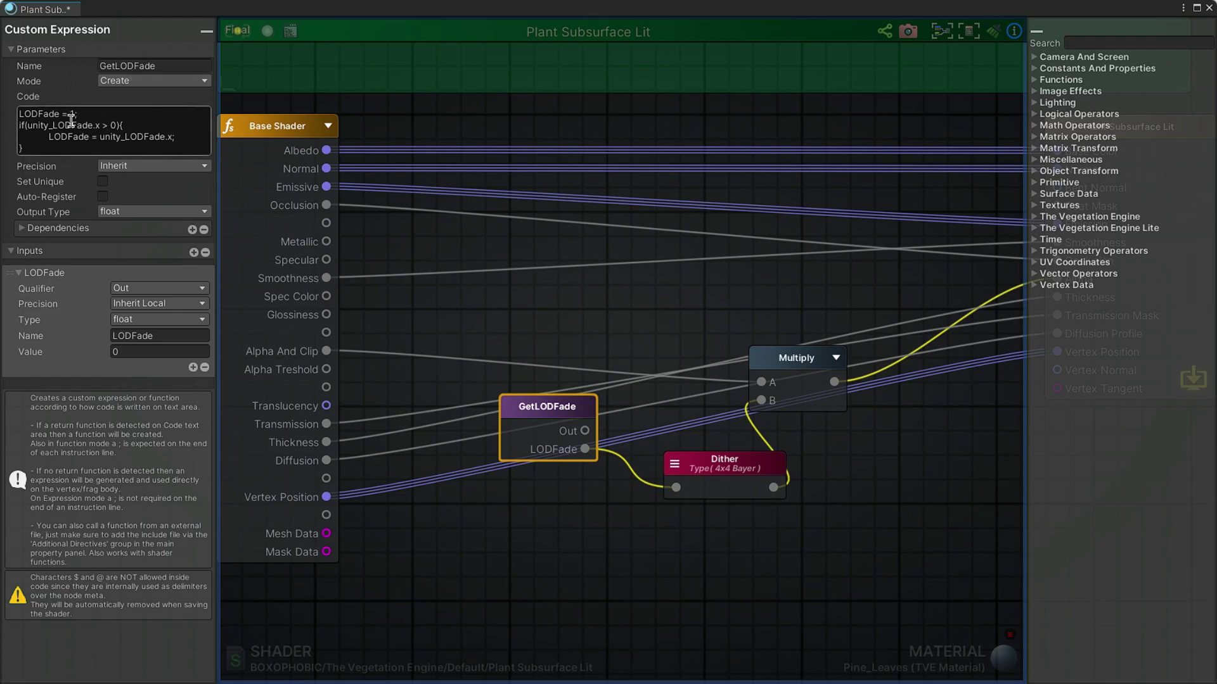
pyautogui.click(25, 151)
pyautogui.click(64, 148)
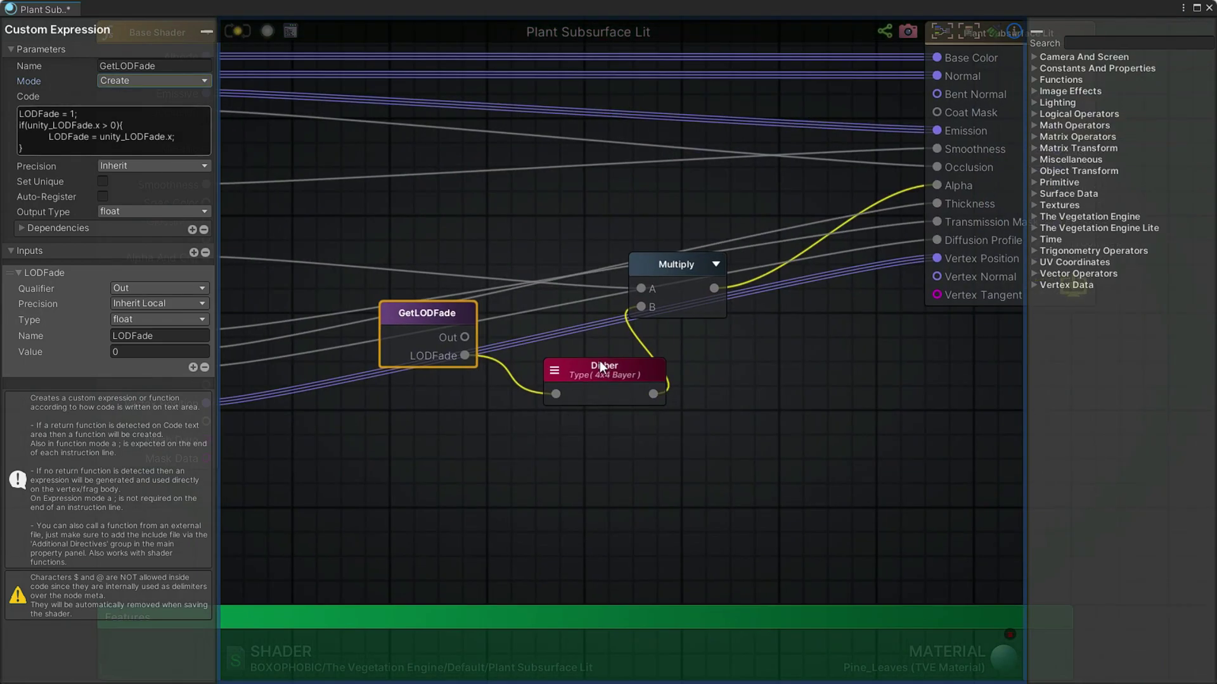
pyautogui.click(601, 366)
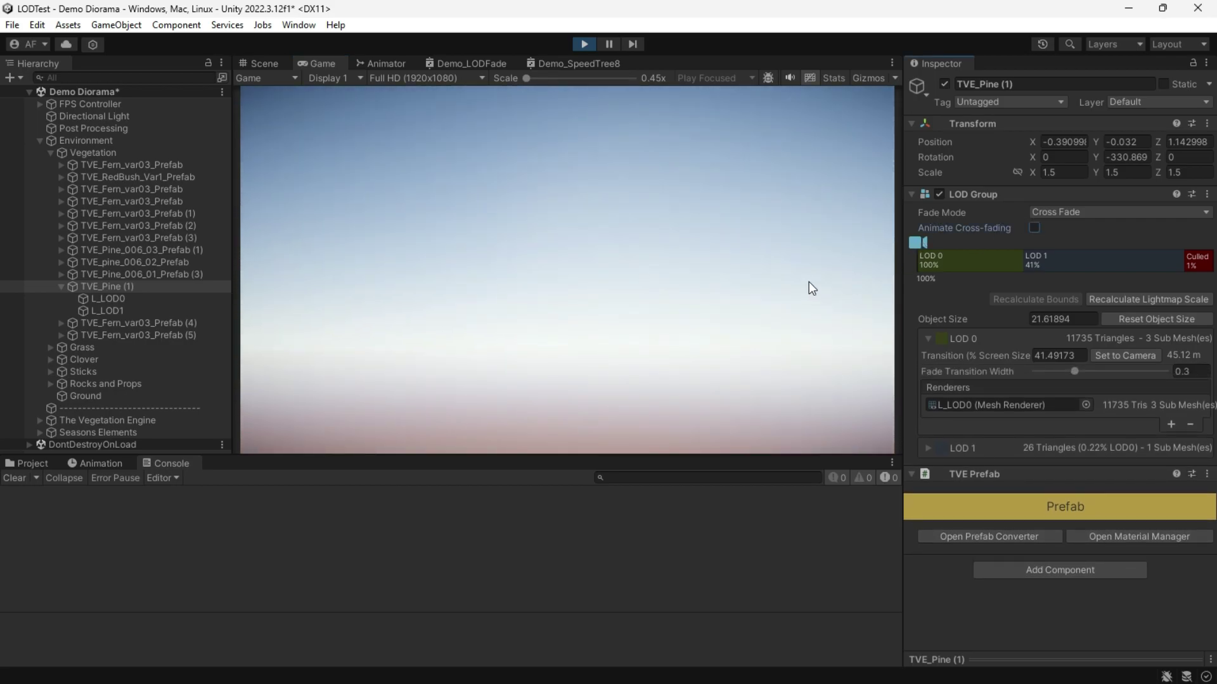
# Step: Focus the running game to observe TVE_Pine (1) with the custom dithered LOD fading
pyautogui.click(808, 282)
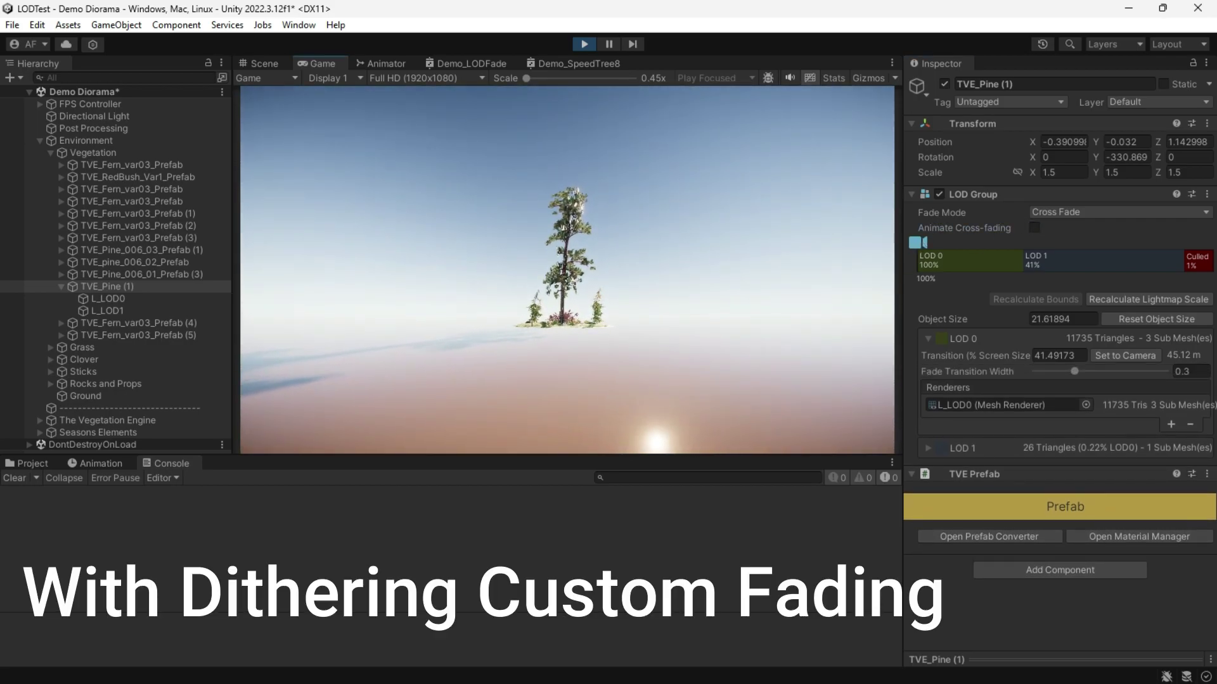